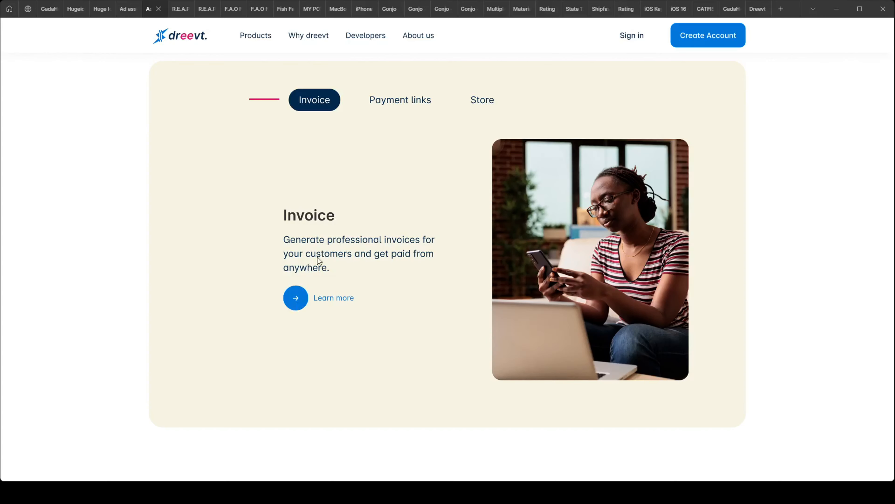
Switch through the Payment links, Store and Invoice tabs of the beige section in the running prototype
{"action": "left_click", "coordinate": [380, 101]}
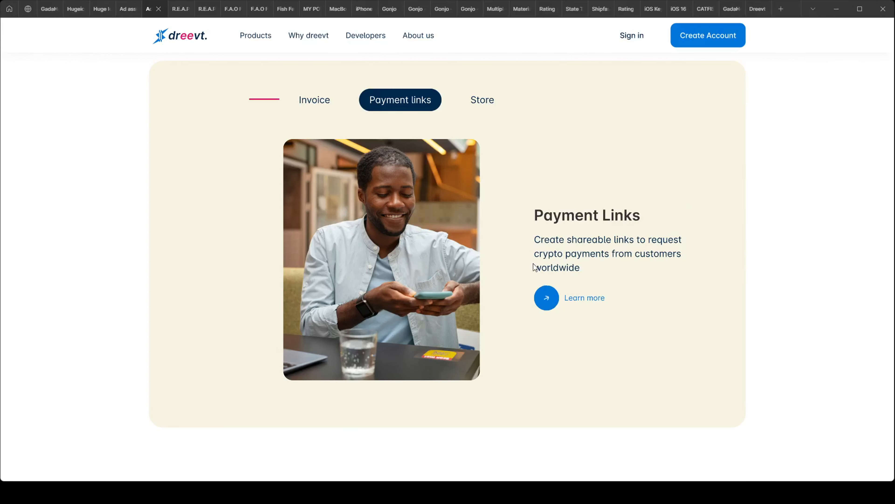
{"action": "left_click", "coordinate": [482, 102]}
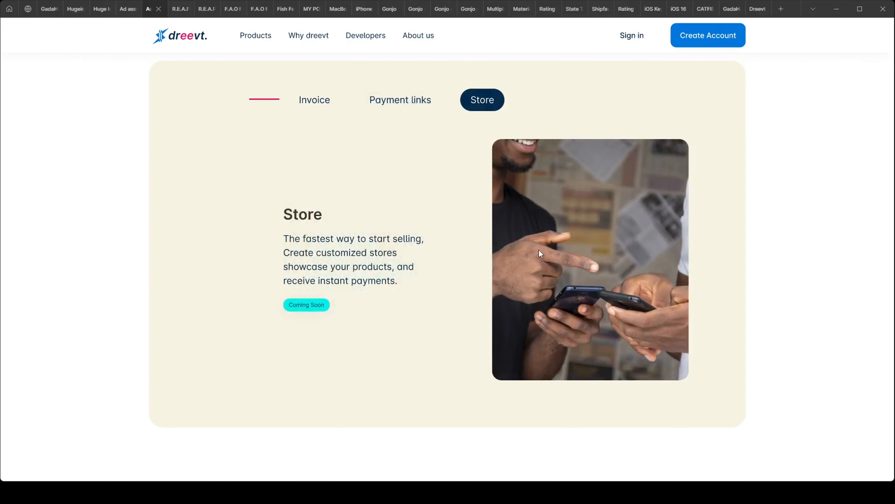
{"action": "left_click", "coordinate": [334, 106]}
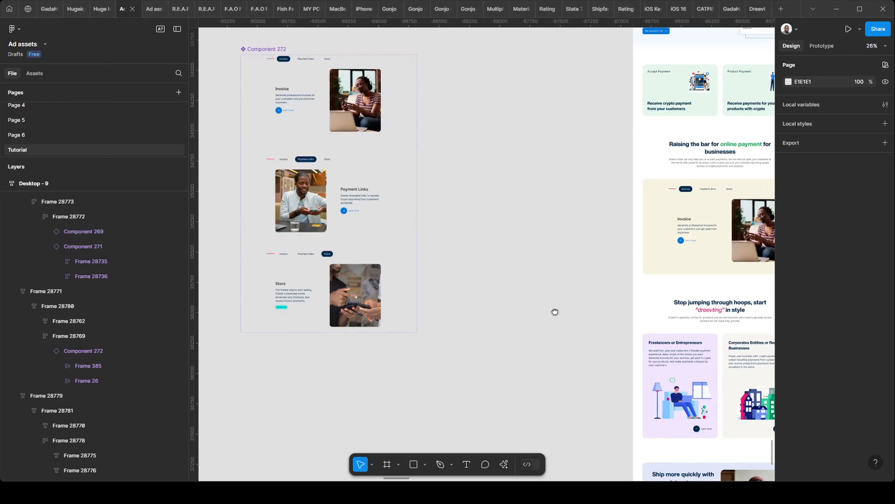
Examine the beige tabbed section in the design file and cycle through its three tabs in the prototype again
{"action": "left_click_drag", "start_coordinate": [556, 312], "coordinate": [473, 253]}
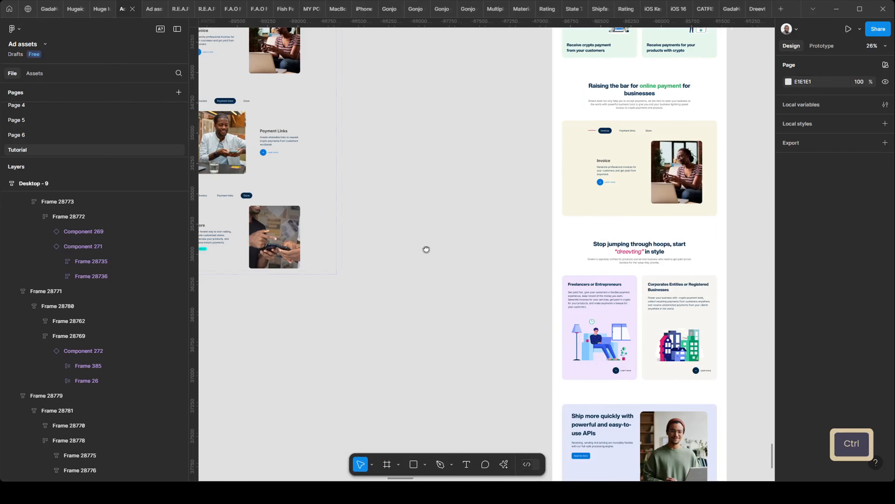
{"action": "left_click_drag", "start_coordinate": [418, 251], "coordinate": [443, 237]}
{"action": "left_click_drag", "start_coordinate": [498, 243], "coordinate": [390, 297]}
{"action": "scroll", "coordinate": [585, 214], "scroll_direction": "up", "scroll_amount": 5}
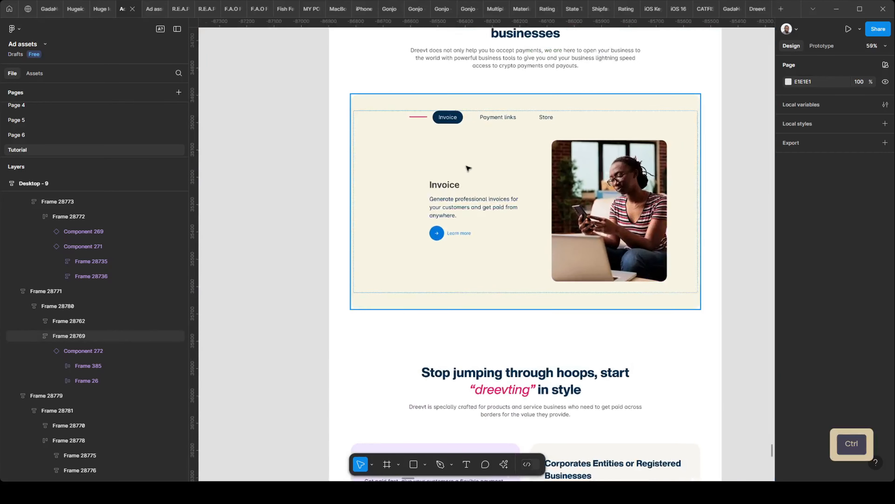
{"action": "left_click", "coordinate": [149, 10]}
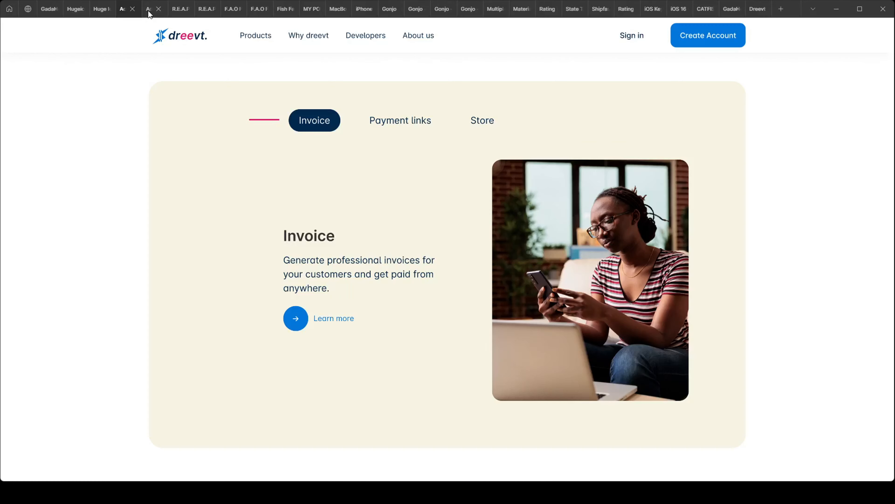
{"action": "left_click", "coordinate": [377, 120]}
{"action": "left_click", "coordinate": [486, 121]}
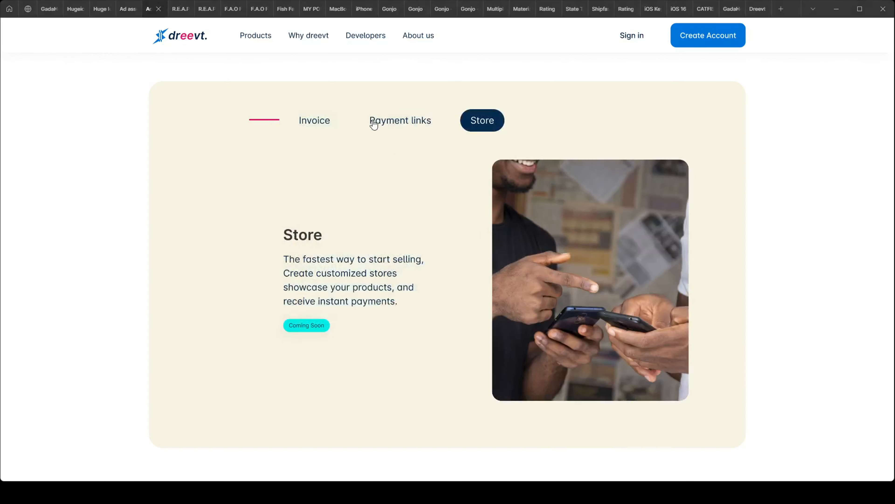
{"action": "left_click", "coordinate": [315, 122]}
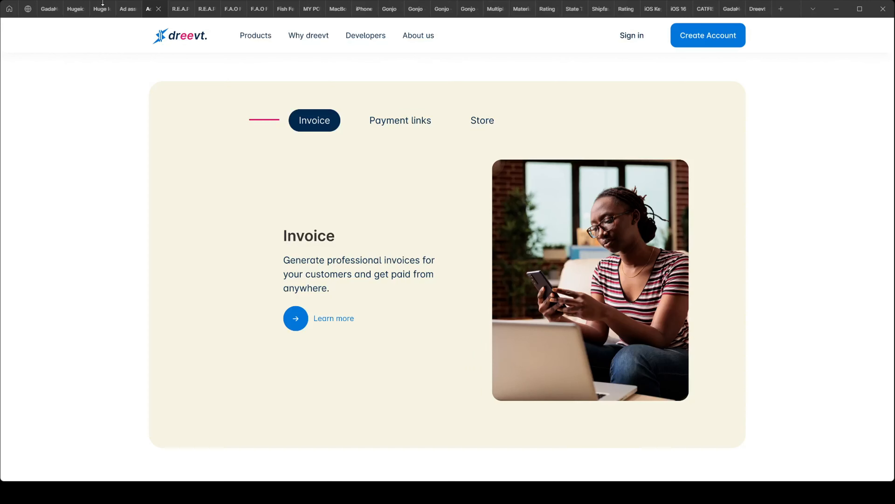
Return to the Ad assets design file and examine the component set with the Invoice, Payment Links and Store variants
{"action": "left_click", "coordinate": [124, 10]}
{"action": "scroll", "coordinate": [613, 189], "scroll_direction": "down", "scroll_amount": 5}
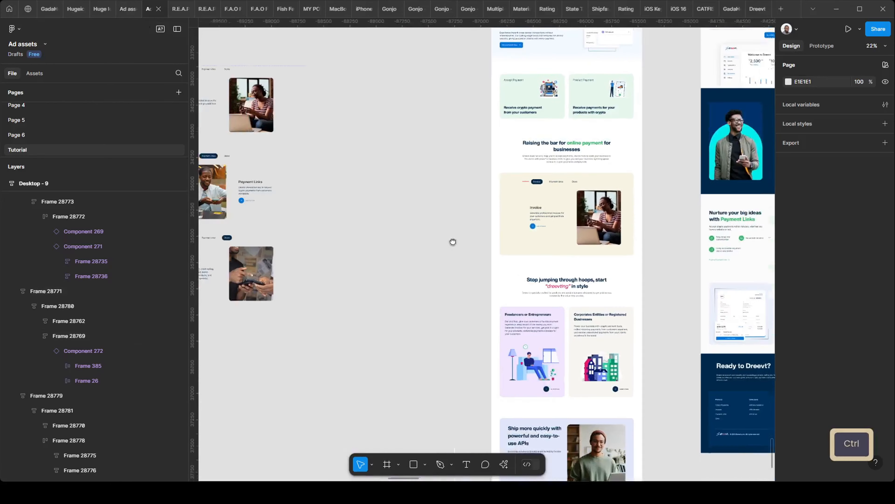
{"action": "scroll", "coordinate": [427, 236], "scroll_direction": "down", "scroll_amount": 2}
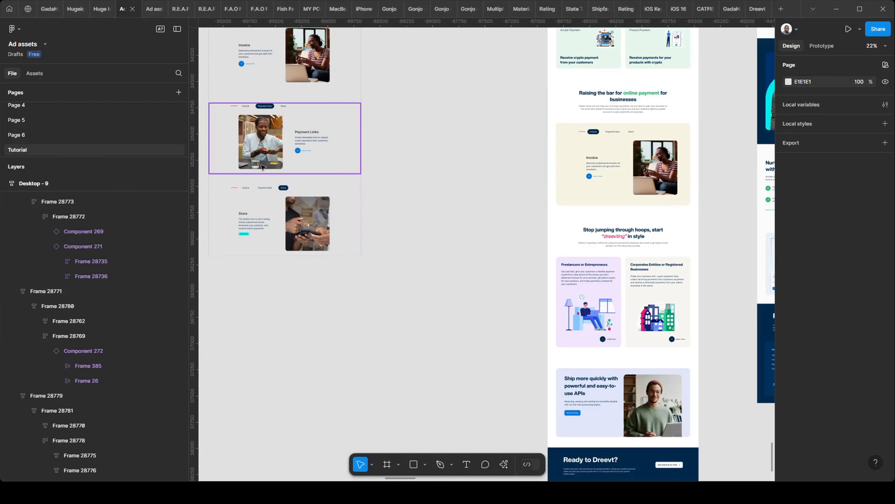
{"action": "scroll", "coordinate": [521, 173], "scroll_direction": "down", "scroll_amount": 3}
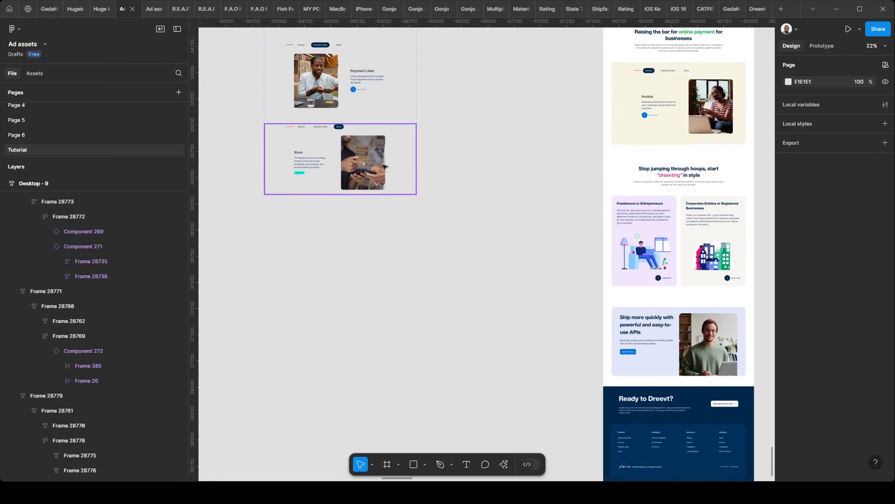
{"action": "scroll", "coordinate": [488, 174], "scroll_direction": "up", "scroll_amount": 1, "text": "ctrl"}
{"action": "left_click_drag", "start_coordinate": [489, 173], "coordinate": [425, 228]}
{"action": "left_click_drag", "start_coordinate": [391, 198], "coordinate": [513, 234]}
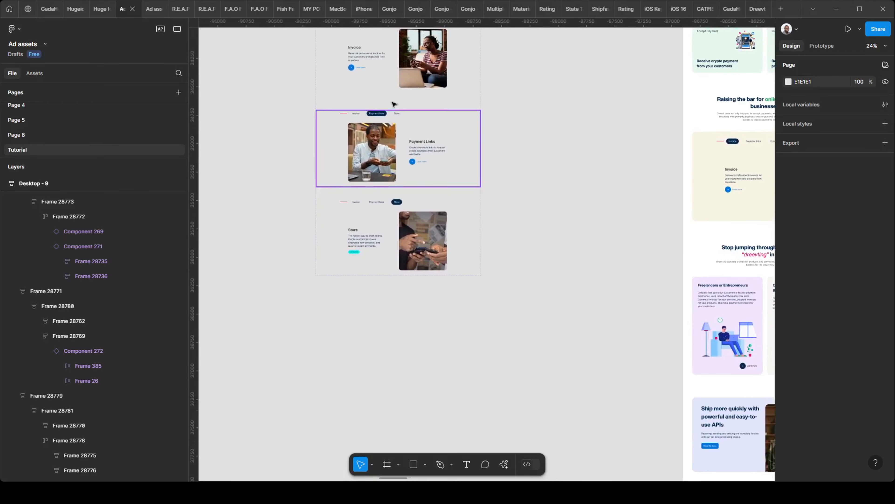
{"action": "scroll", "coordinate": [390, 101], "scroll_direction": "up", "scroll_amount": 2}
Duplicate the Invoice text-and-image frame out of its component variant and place the copy below the component set
{"action": "double_click", "coordinate": [376, 97]}
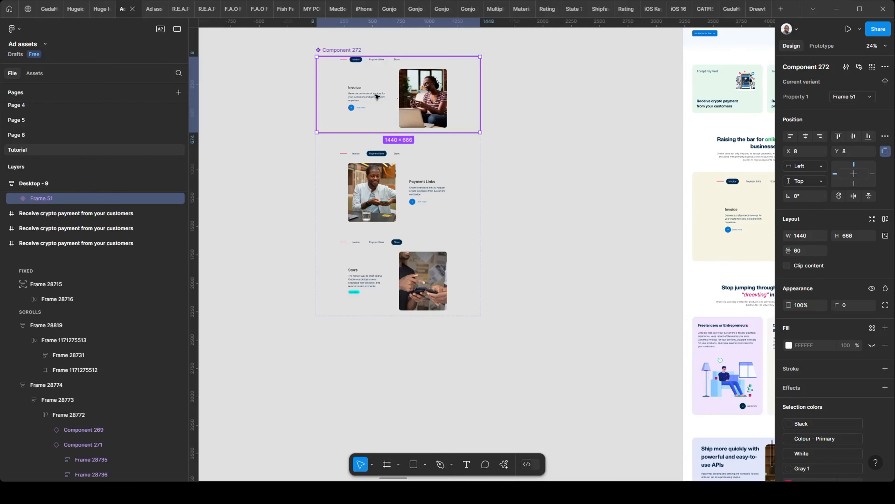
{"action": "left_click", "coordinate": [391, 82]}
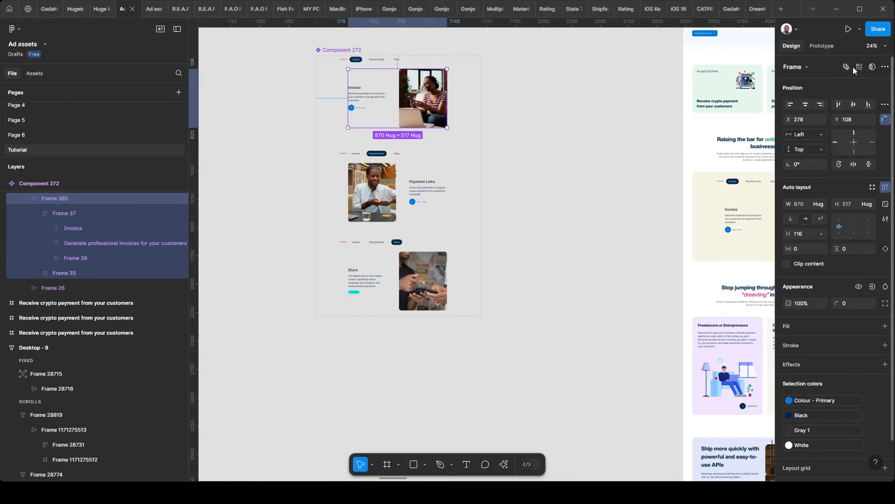
{"action": "left_click", "coordinate": [847, 67]}
{"action": "key", "text": "alt"}
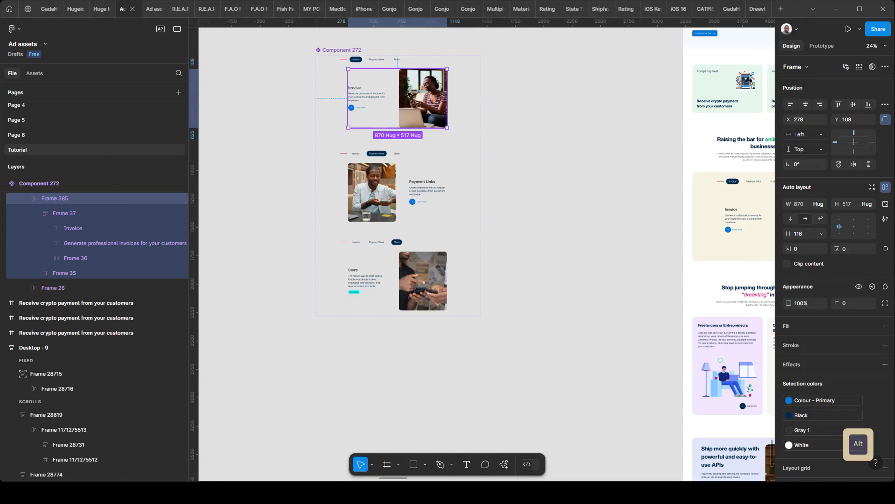
{"action": "left_click_drag", "start_coordinate": [393, 366], "coordinate": [392, 416]}
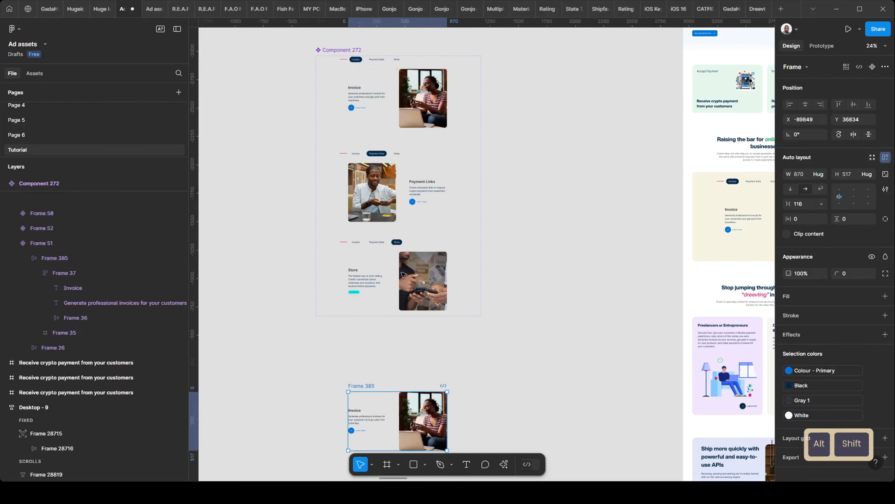
{"action": "scroll", "coordinate": [381, 188], "scroll_direction": "down", "scroll_amount": 1}
{"action": "scroll", "coordinate": [382, 189], "scroll_direction": "down", "scroll_amount": 1}
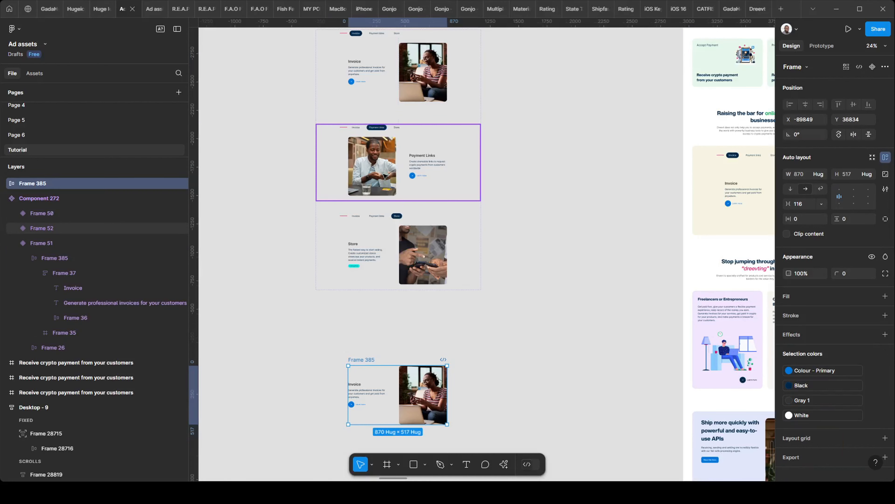
{"action": "left_click", "coordinate": [384, 174]}
{"action": "double_click", "coordinate": [388, 171]}
{"action": "double_click", "coordinate": [388, 171]}
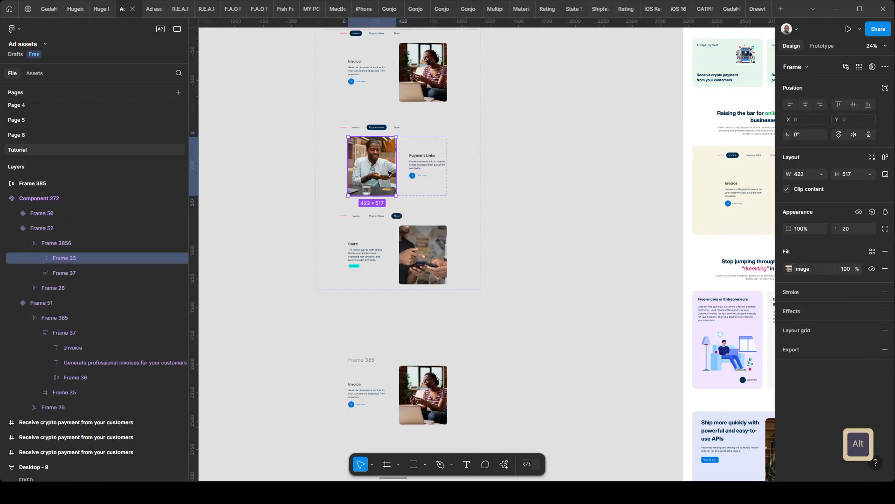
{"action": "key", "text": "ctrl+d"}
{"action": "key", "text": "ctrl+z"}
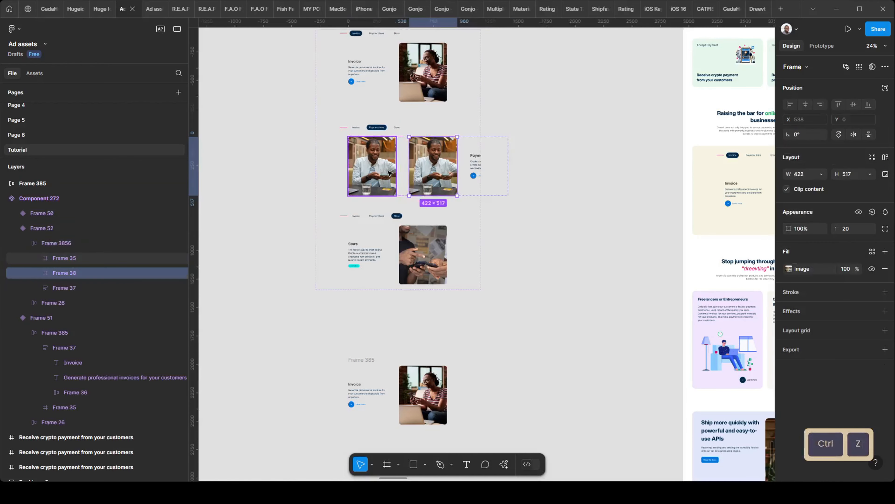
{"action": "key", "text": "ctrl+z"}
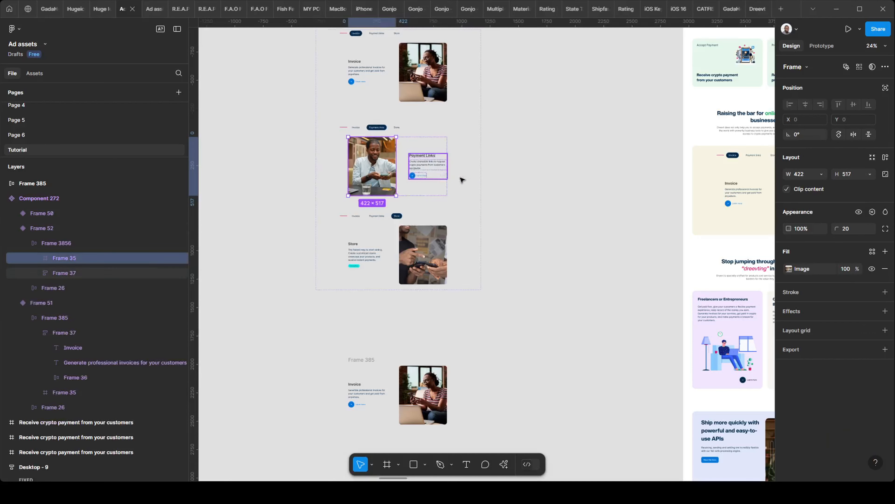
Duplicate the whole Payment Links image-and-text frame out of its variant and place it directly below the Invoice copy
{"action": "left_click", "coordinate": [435, 190]}
{"action": "left_click_drag", "start_coordinate": [385, 170], "coordinate": [400, 470]}
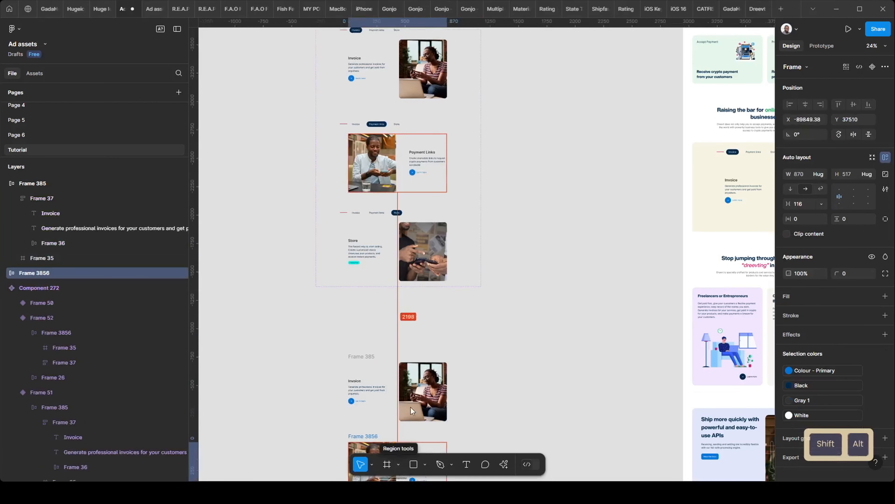
Duplicate the Store text-and-image frame out of its variant and place it below the Payment Links copy
{"action": "scroll", "coordinate": [411, 407], "scroll_direction": "down", "scroll_amount": 4}
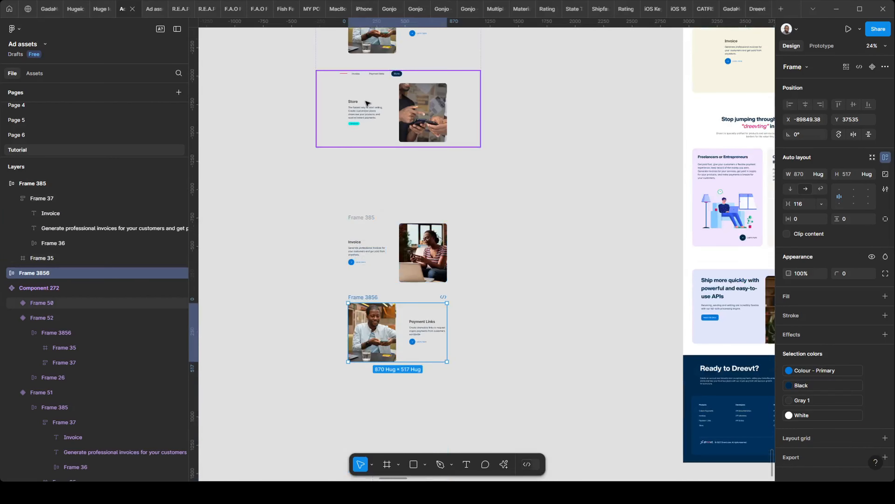
{"action": "left_click", "coordinate": [367, 103]}
{"action": "left_click", "coordinate": [369, 103]}
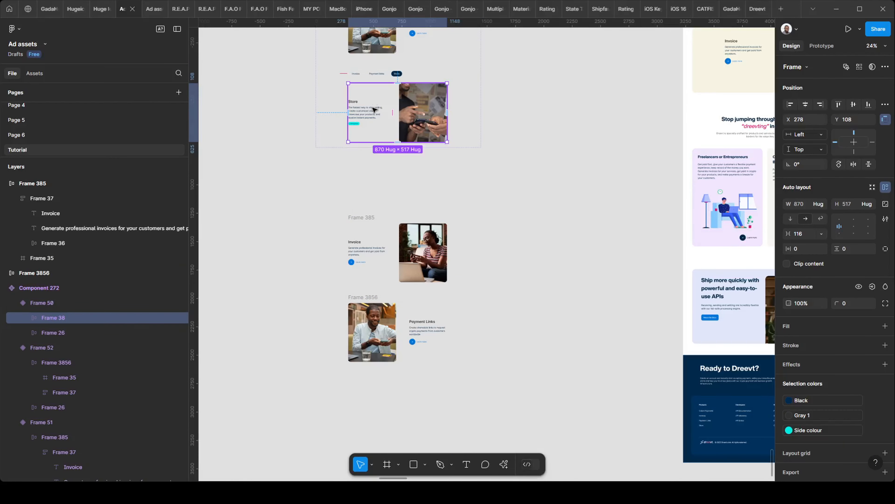
{"action": "left_click_drag", "start_coordinate": [375, 110], "coordinate": [381, 401]}
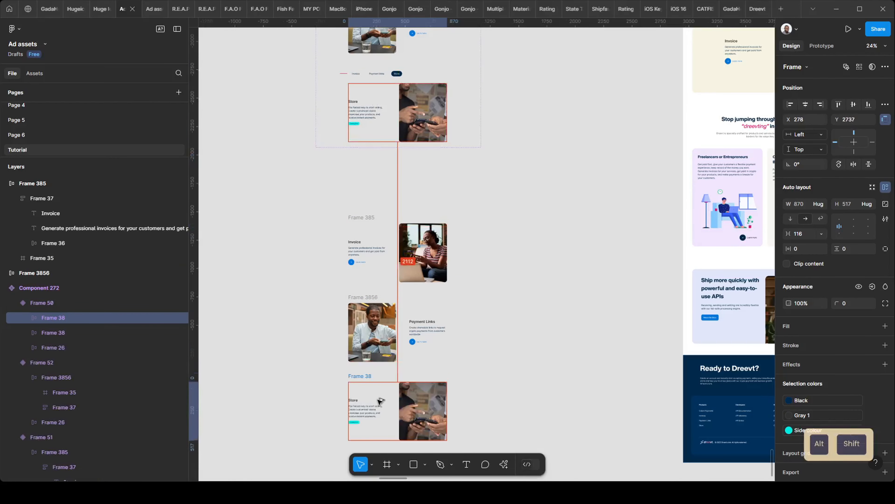
{"action": "left_click", "coordinate": [476, 364]}
Duplicate the beige tabbed section frame from the desktop page onto the empty canvas beside the three copied content frames
{"action": "scroll", "coordinate": [476, 364], "scroll_direction": "down", "scroll_amount": 1}
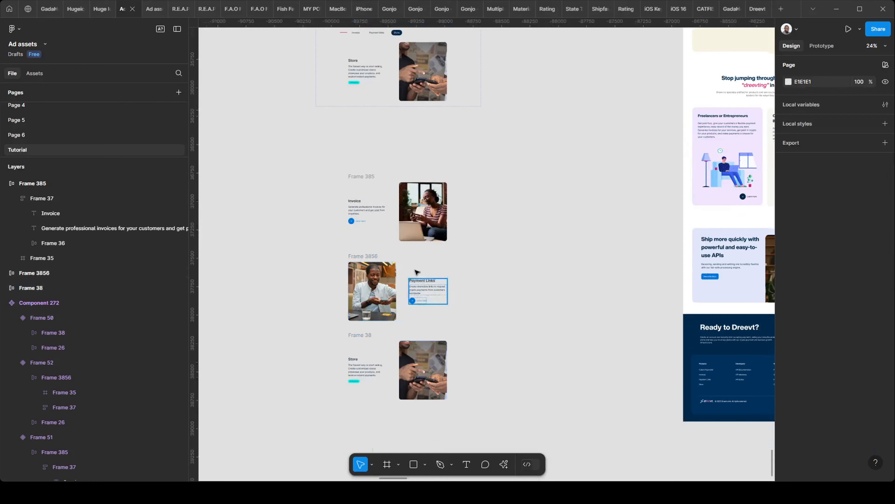
{"action": "scroll", "coordinate": [370, 164], "scroll_direction": "up", "scroll_amount": 5}
{"action": "scroll", "coordinate": [368, 177], "scroll_direction": "down", "scroll_amount": 4}
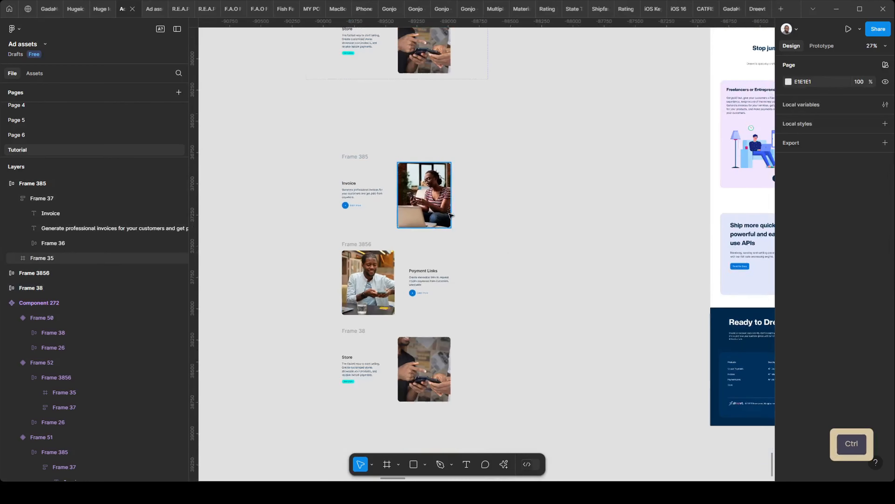
{"action": "scroll", "coordinate": [520, 250], "scroll_direction": "down", "scroll_amount": 3}
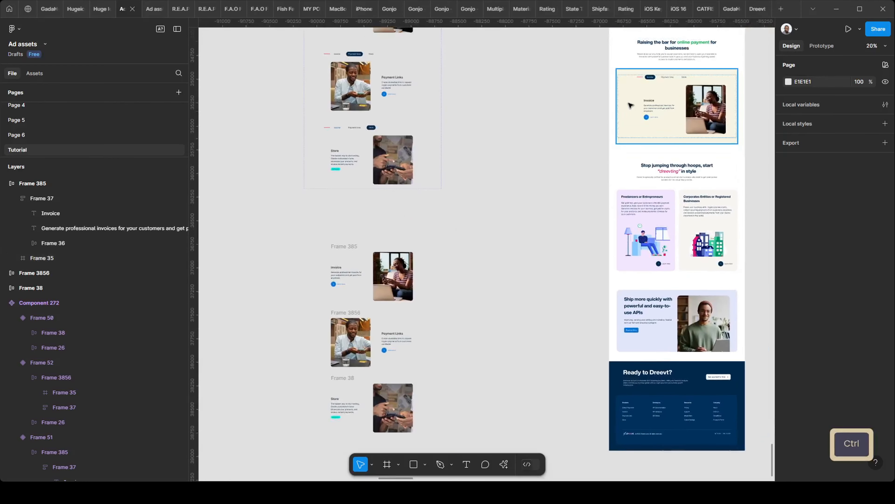
{"action": "left_click", "coordinate": [631, 105], "text": "ctrl"}
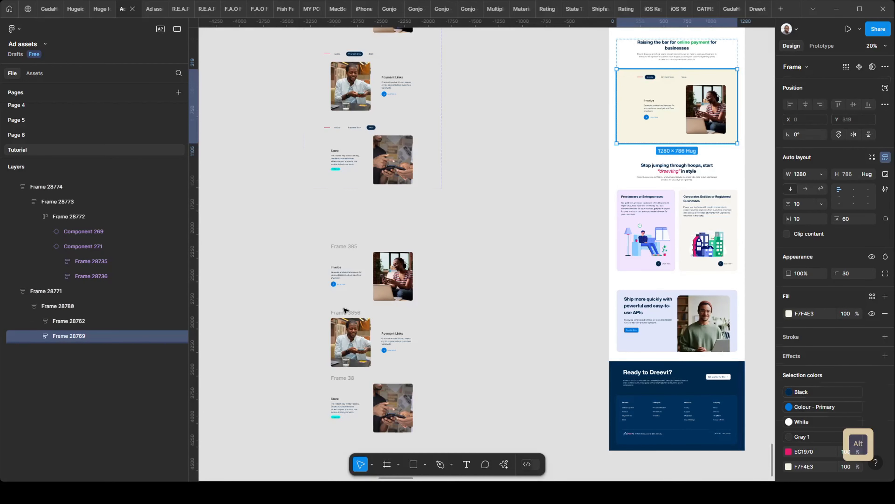
{"action": "left_click_drag", "start_coordinate": [345, 310], "coordinate": [198, 277]}
Check the section's Invoice view in the prototype and examine the duplicated beige frame next to the content copies
{"action": "scroll", "coordinate": [423, 310], "scroll_direction": "right", "scroll_amount": 3}
{"action": "scroll", "coordinate": [422, 310], "scroll_direction": "up", "scroll_amount": 2}
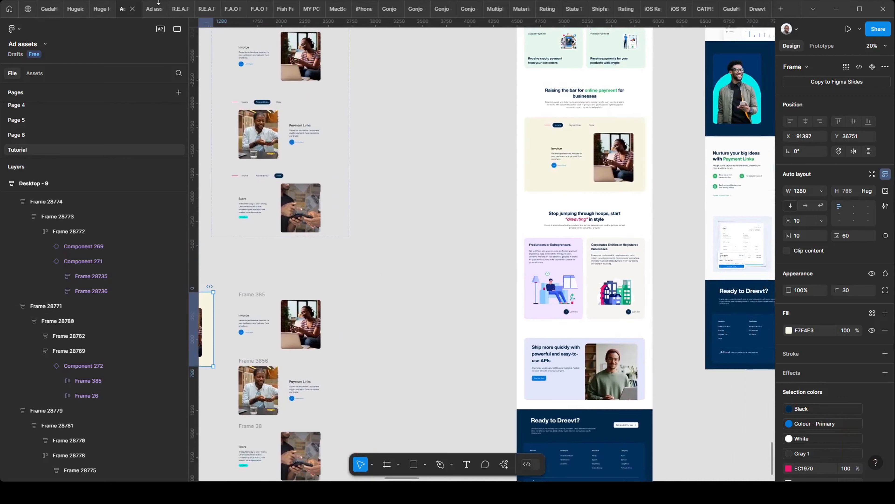
{"action": "left_click", "coordinate": [146, 10]}
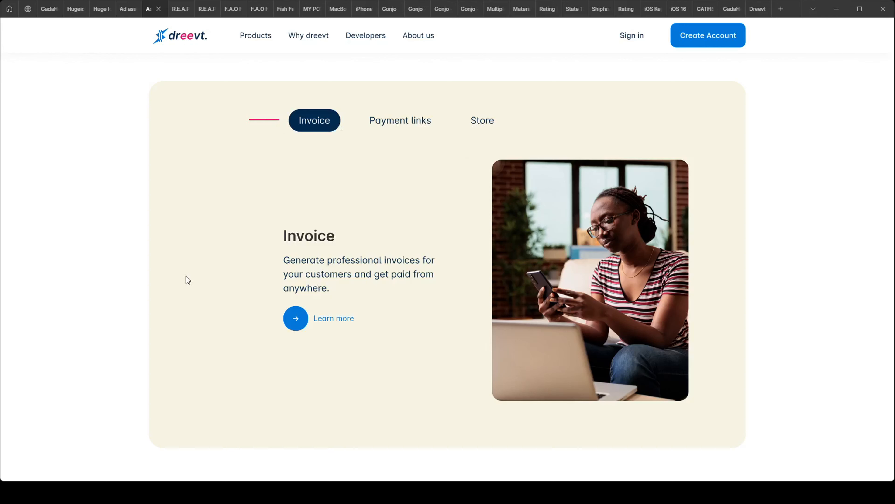
{"action": "left_click", "coordinate": [121, 9]}
{"action": "scroll", "coordinate": [542, 256], "scroll_direction": "left", "scroll_amount": 3}
{"action": "scroll", "coordinate": [541, 256], "scroll_direction": "down", "scroll_amount": 2}
{"action": "left_click_drag", "start_coordinate": [364, 340], "coordinate": [390, 322]}
{"action": "scroll", "coordinate": [317, 284], "scroll_direction": "up", "scroll_amount": 1}
{"action": "left_click_drag", "start_coordinate": [428, 398], "coordinate": [547, 389]}
{"action": "scroll", "coordinate": [506, 227], "scroll_direction": "up", "scroll_amount": 1}
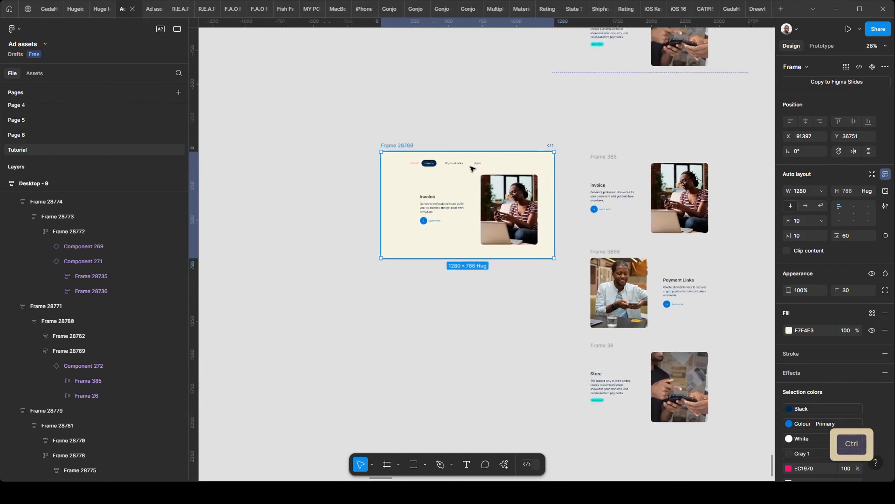
{"action": "scroll", "coordinate": [472, 169], "scroll_direction": "up", "scroll_amount": 1}
{"action": "left_click_drag", "start_coordinate": [572, 197], "coordinate": [472, 232]}
{"action": "left_click_drag", "start_coordinate": [358, 255], "coordinate": [419, 203]}
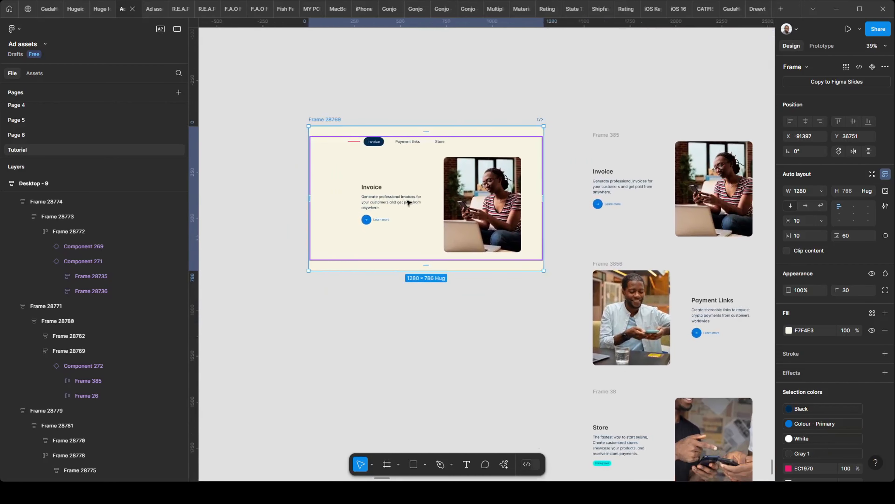
Detach the tabbed content component instance inside the duplicated beige frame from its main component
{"action": "left_click", "coordinate": [409, 202]}
{"action": "scroll", "coordinate": [282, 208], "scroll_direction": "down", "scroll_amount": 1}
{"action": "left_click_drag", "start_coordinate": [444, 338], "coordinate": [409, 356]}
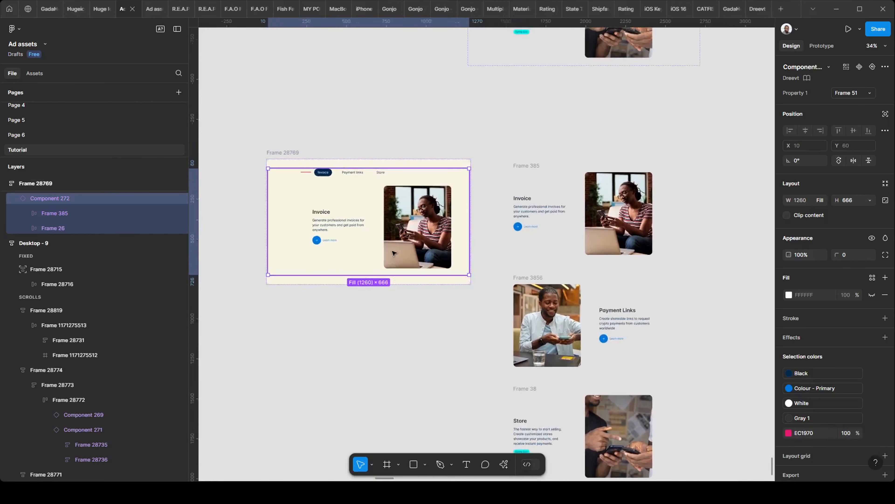
{"action": "right_click", "coordinate": [353, 207]}
{"action": "left_click", "coordinate": [467, 196]}
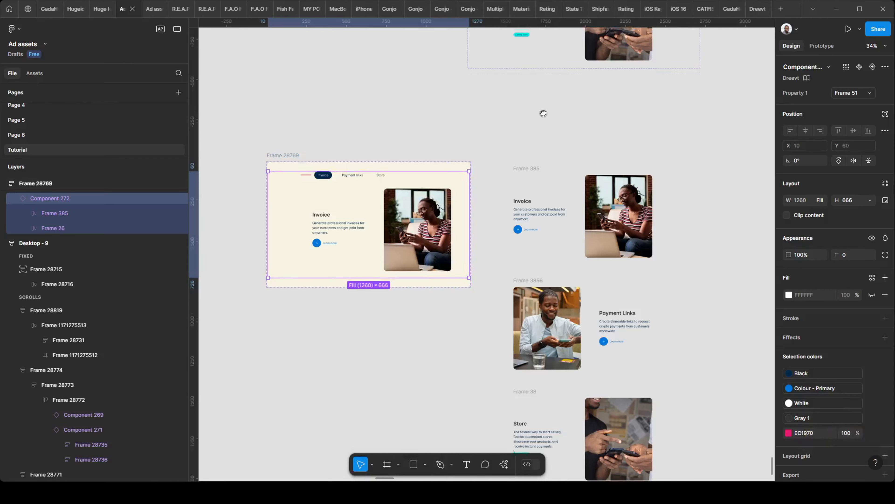
{"action": "scroll", "coordinate": [522, 112], "scroll_direction": "up", "scroll_amount": 5}
{"action": "scroll", "coordinate": [521, 112], "scroll_direction": "right", "scroll_amount": 3}
{"action": "scroll", "coordinate": [493, 117], "scroll_direction": "up", "scroll_amount": 3}
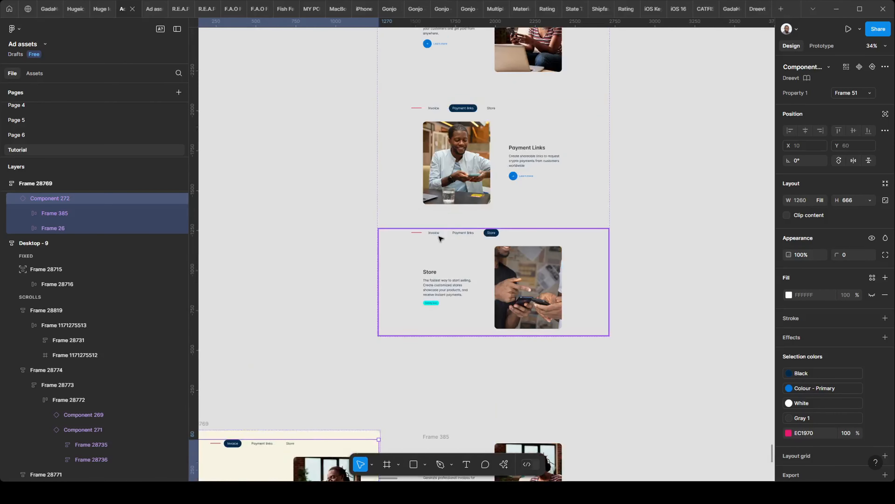
{"action": "scroll", "coordinate": [438, 240], "scroll_direction": "down", "scroll_amount": 10}
{"action": "scroll", "coordinate": [438, 240], "scroll_direction": "left", "scroll_amount": 4}
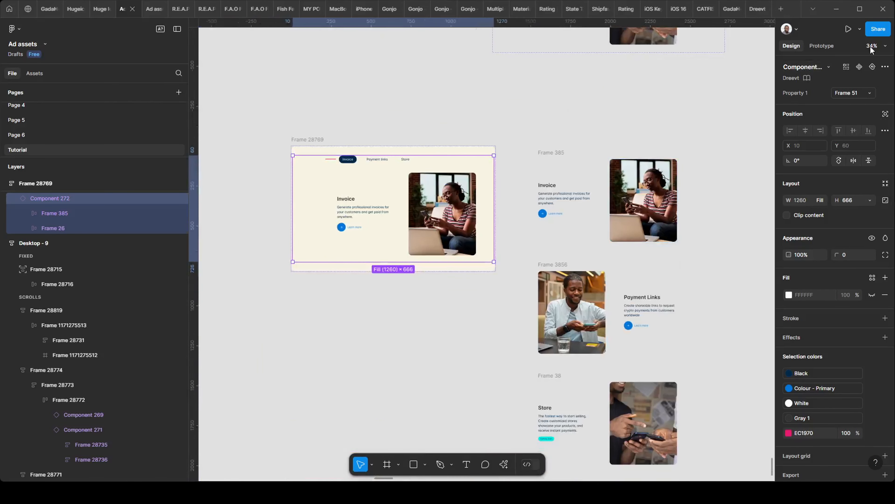
{"action": "left_click", "coordinate": [885, 67]}
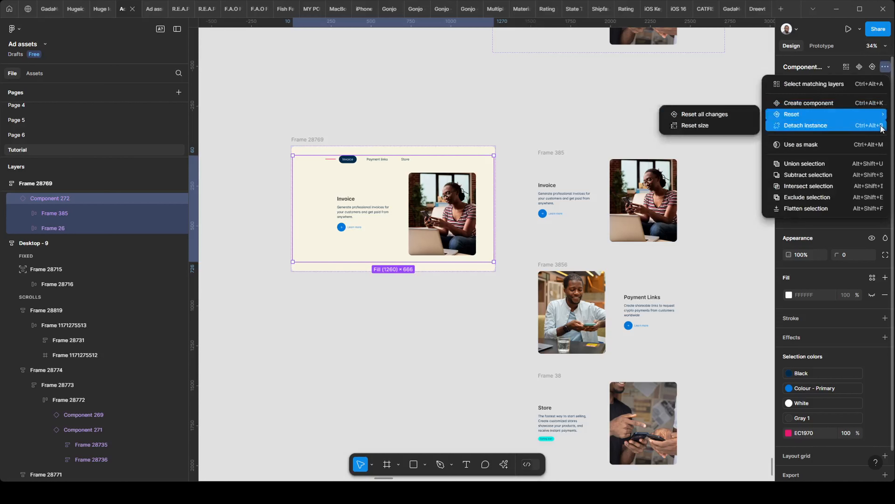
{"action": "left_click", "coordinate": [824, 122]}
{"action": "left_click", "coordinate": [425, 115]}
Examine the detached container's Invoice content frame and tab row frame
{"action": "scroll", "coordinate": [425, 212], "scroll_direction": "down", "scroll_amount": 2}
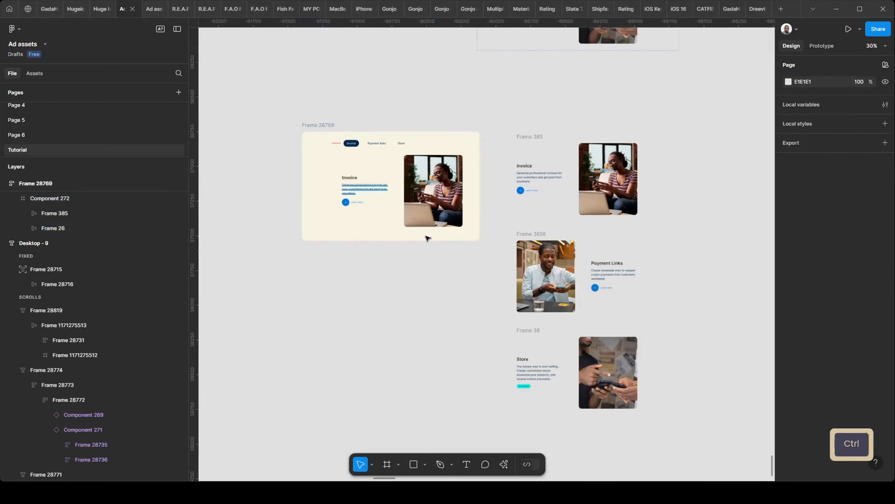
{"action": "scroll", "coordinate": [426, 238], "scroll_direction": "down", "scroll_amount": 2}
{"action": "left_click", "coordinate": [403, 160]}
{"action": "scroll", "coordinate": [403, 160], "scroll_direction": "up", "scroll_amount": 5}
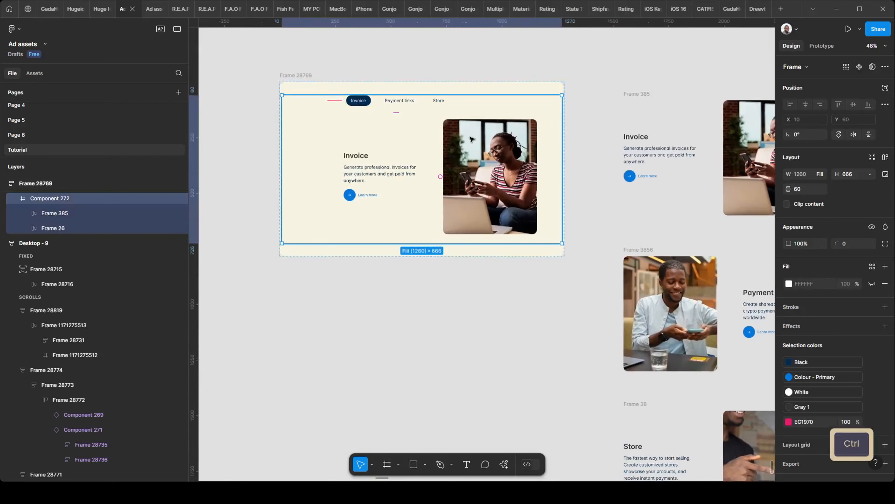
{"action": "scroll", "coordinate": [461, 168], "scroll_direction": "down", "scroll_amount": 1}
{"action": "double_click", "coordinate": [333, 162]}
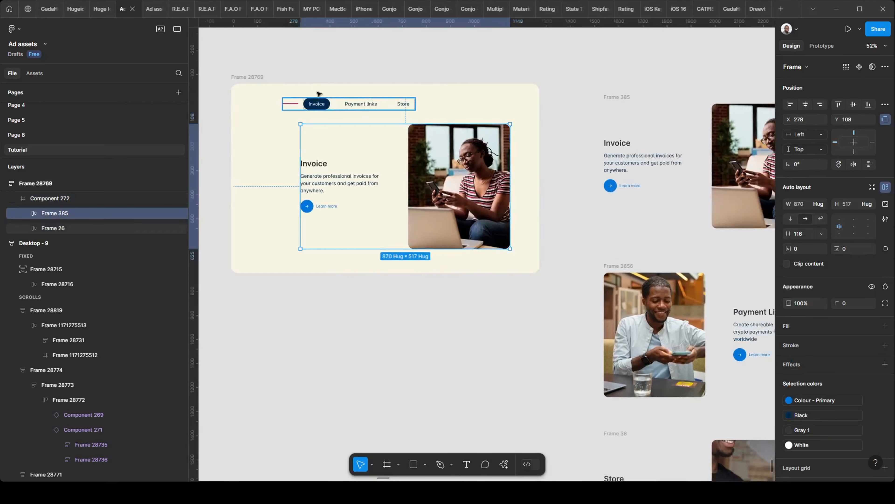
{"action": "left_click", "coordinate": [285, 109]}
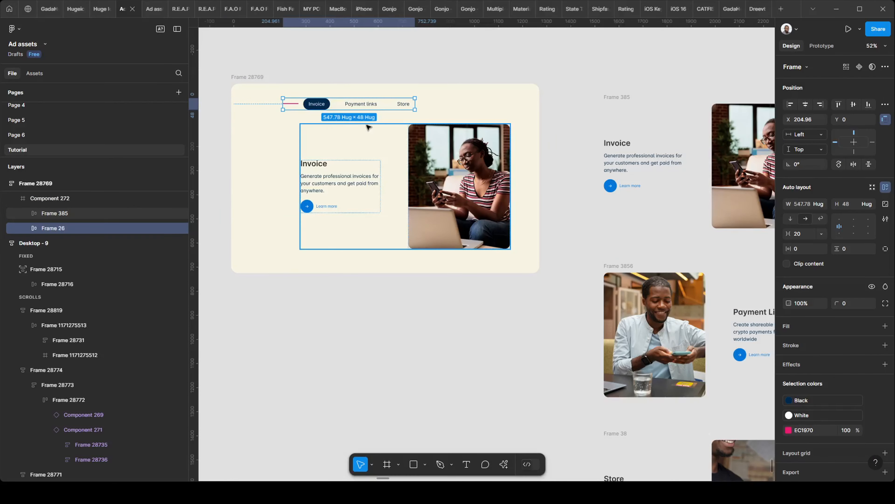
{"action": "scroll", "coordinate": [248, 118], "scroll_direction": "down", "scroll_amount": 3}
{"action": "left_click", "coordinate": [255, 112]}
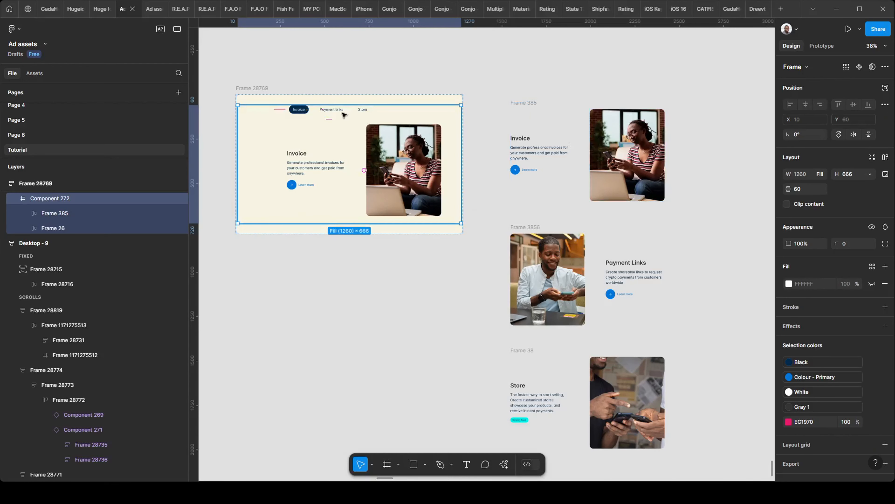
Add auto layout to the detached container holding the tab row and the Invoice content
{"action": "left_click_drag", "start_coordinate": [461, 185], "coordinate": [579, 197]}
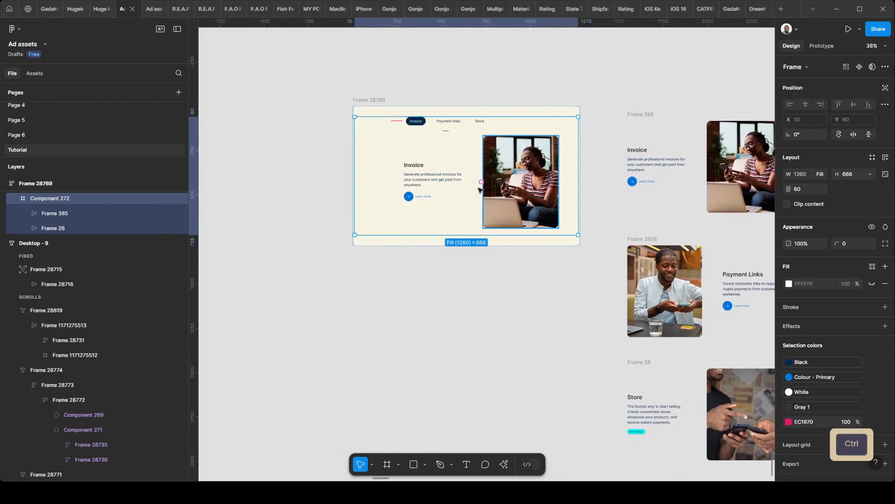
{"action": "left_click_drag", "start_coordinate": [473, 208], "coordinate": [409, 226]}
{"action": "scroll", "coordinate": [387, 125], "scroll_direction": "down", "scroll_amount": 2}
{"action": "left_click", "coordinate": [314, 122]}
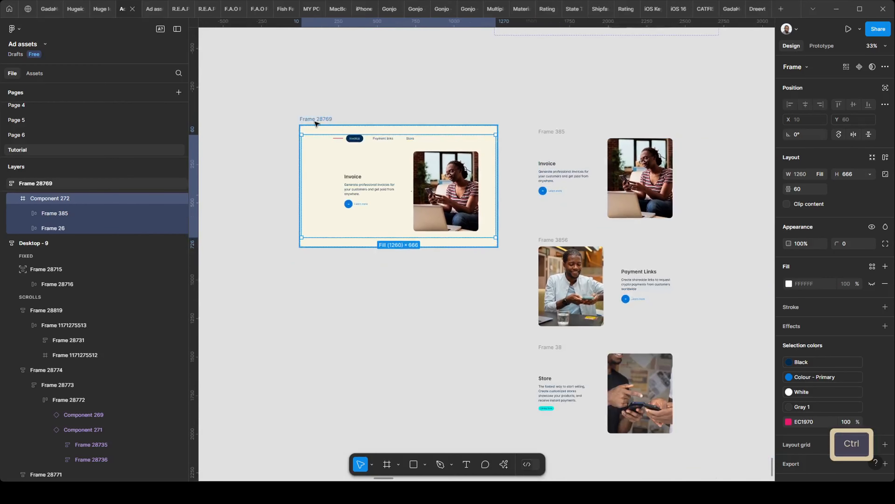
{"action": "scroll", "coordinate": [368, 144], "scroll_direction": "up", "scroll_amount": 8}
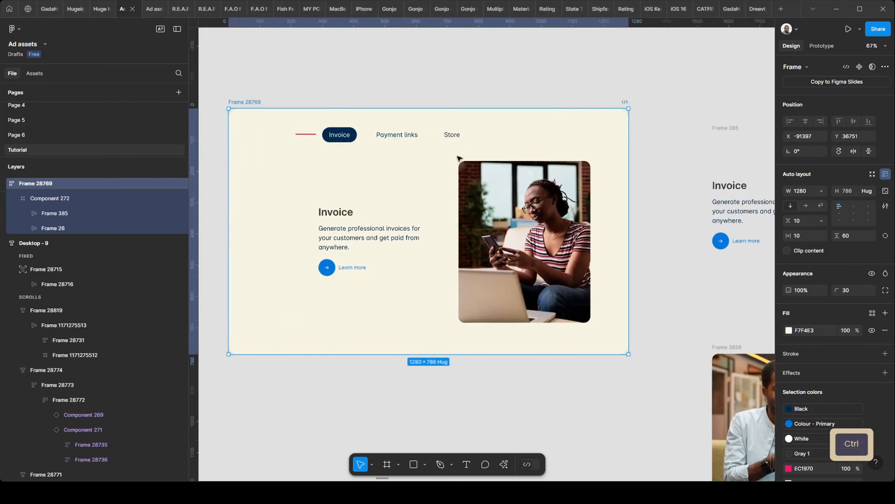
{"action": "left_click", "coordinate": [361, 185]}
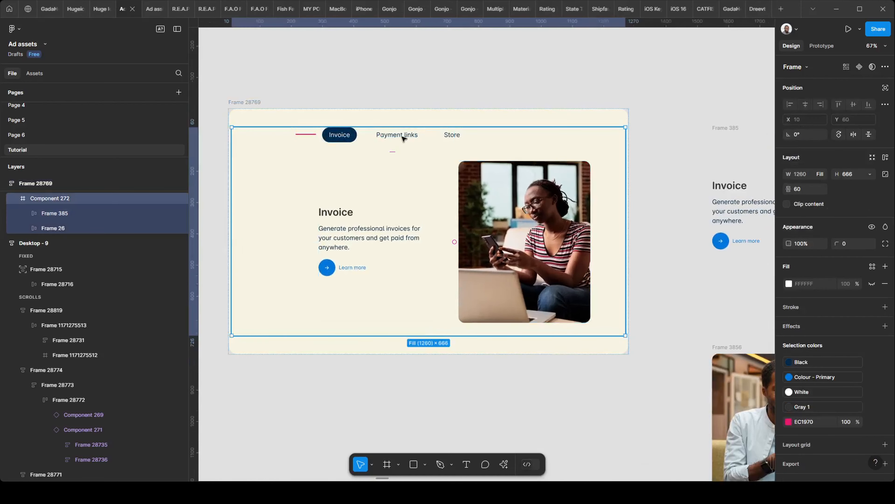
{"action": "key", "text": "shift+a"}
{"action": "scroll", "coordinate": [398, 166], "scroll_direction": "down", "scroll_amount": 1}
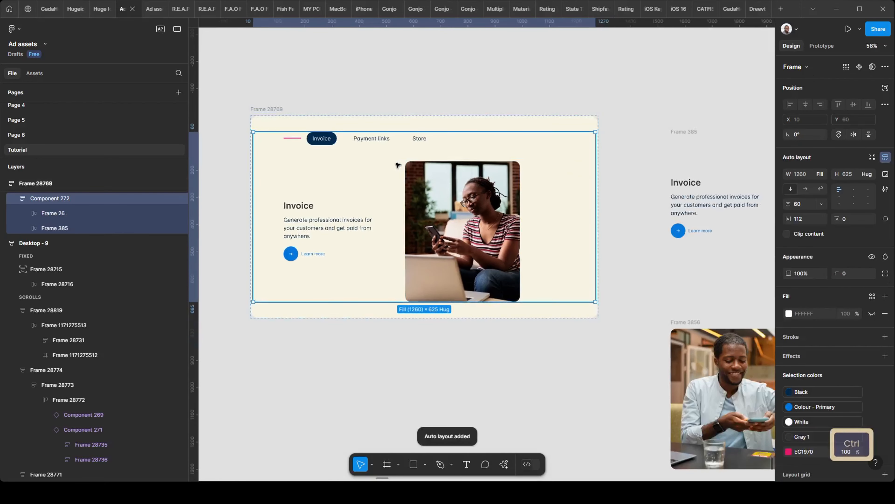
Examine the new layout of the beige frame alongside the original variants and the three copied content frames
{"action": "left_click", "coordinate": [593, 120]}
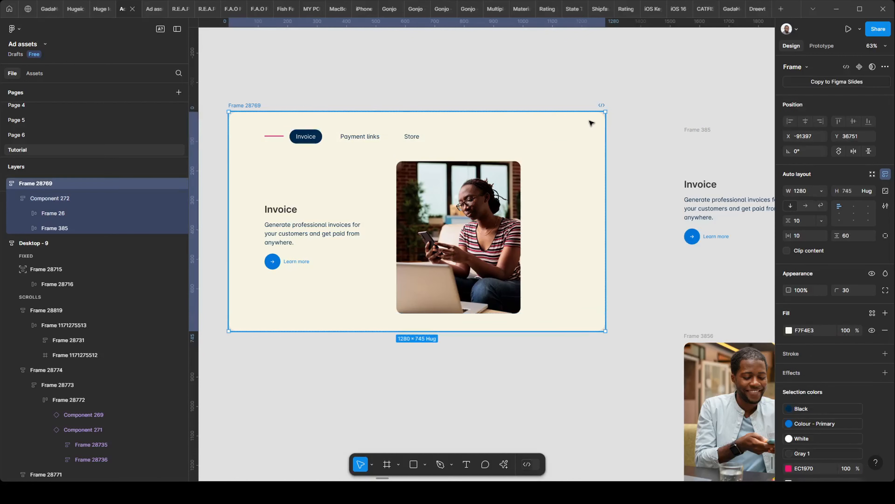
{"action": "scroll", "coordinate": [487, 245], "scroll_direction": "up", "scroll_amount": 1}
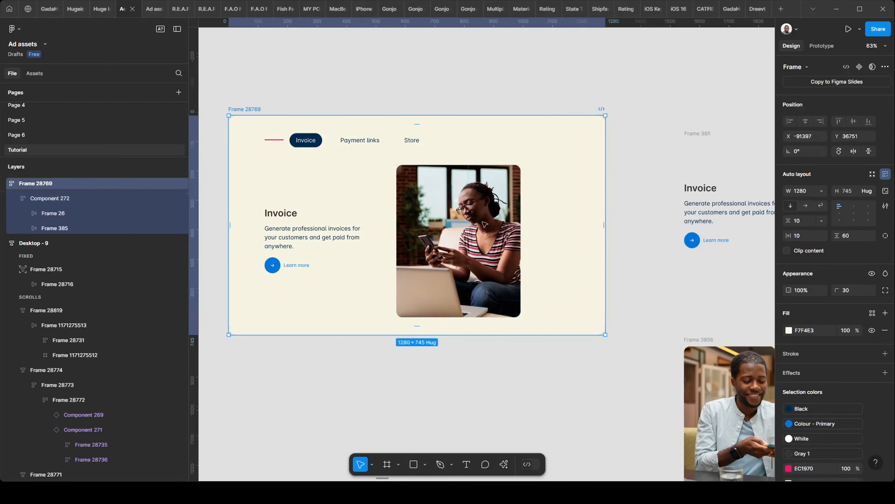
{"action": "scroll", "coordinate": [360, 189], "scroll_direction": "down", "scroll_amount": 3}
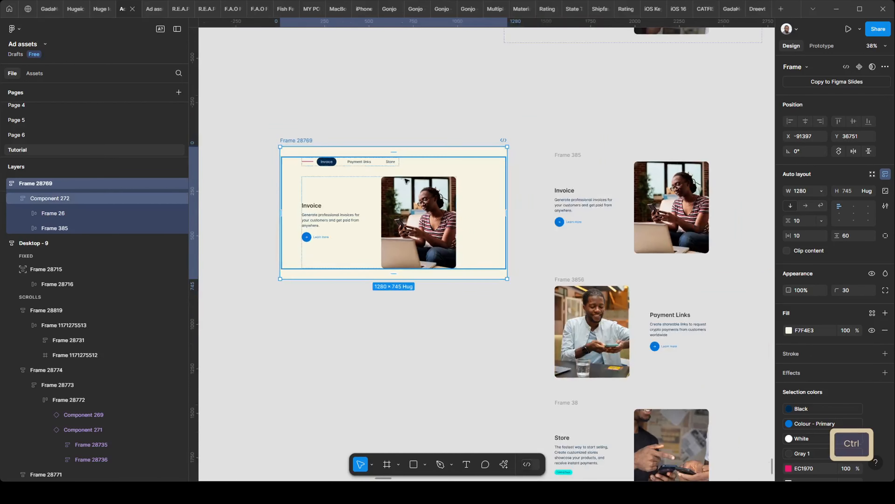
{"action": "scroll", "coordinate": [443, 192], "scroll_direction": "up", "scroll_amount": 5}
{"action": "scroll", "coordinate": [443, 192], "scroll_direction": "down", "scroll_amount": 4}
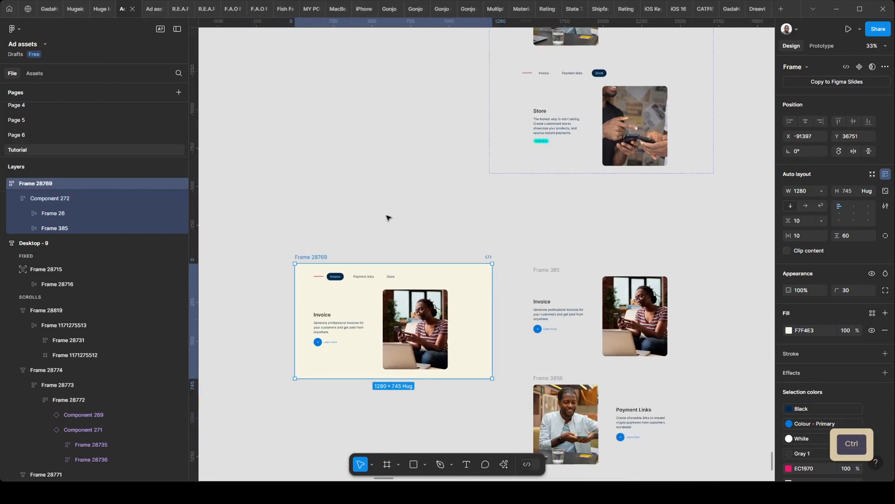
{"action": "scroll", "coordinate": [422, 198], "scroll_direction": "up", "scroll_amount": 4}
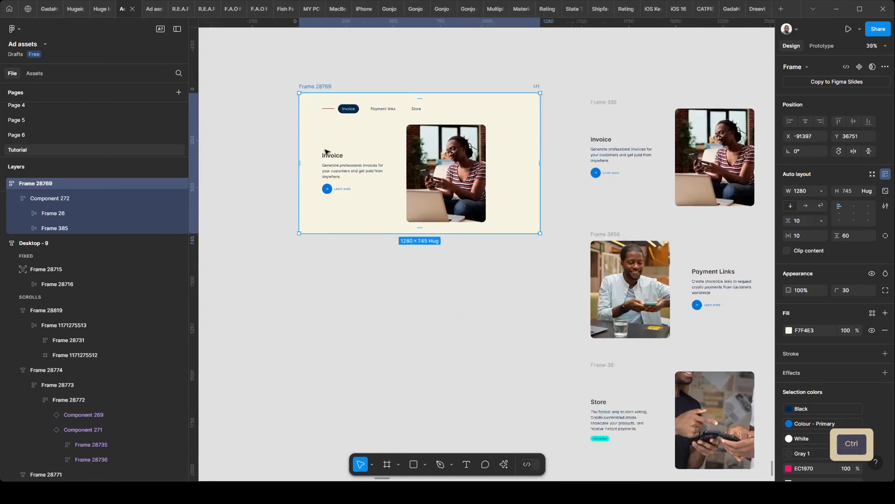
{"action": "scroll", "coordinate": [349, 172], "scroll_direction": "up", "scroll_amount": 3}
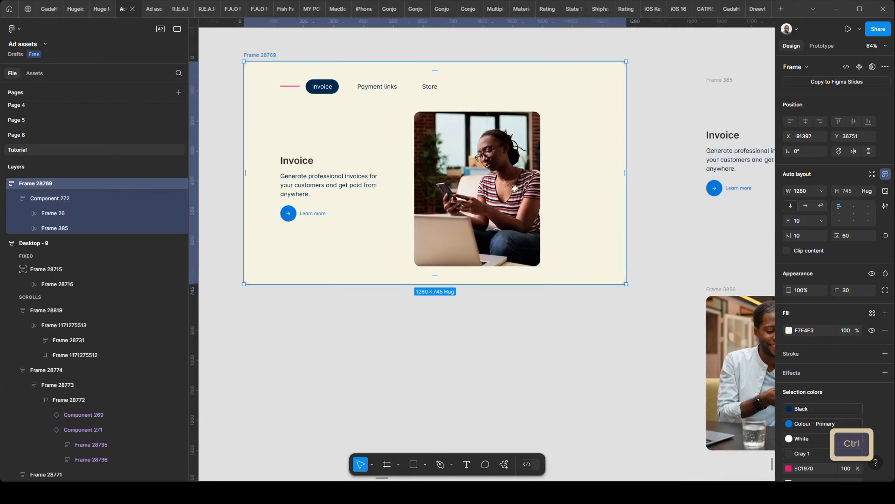
{"action": "scroll", "coordinate": [377, 205], "scroll_direction": "down", "scroll_amount": 2}
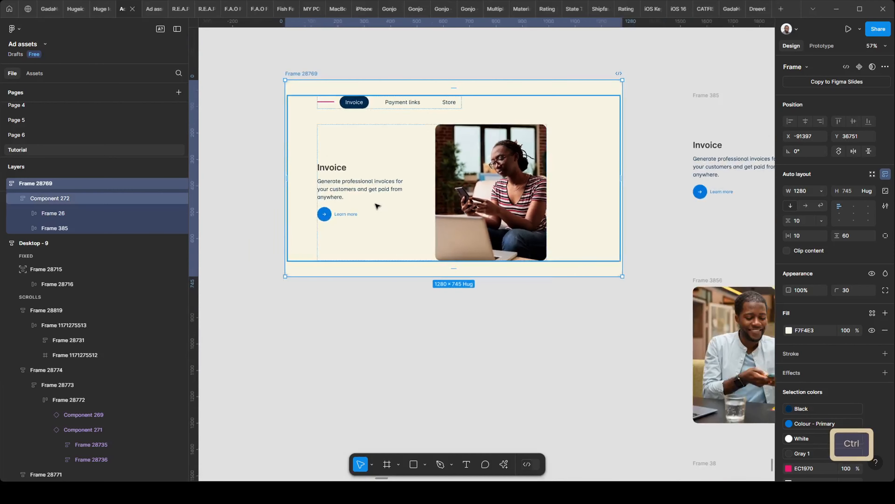
{"action": "scroll", "coordinate": [397, 159], "scroll_direction": "down", "scroll_amount": 2}
Set the inner container's auto layout alignment to top centre for the tab row and Invoice content
{"action": "left_click", "coordinate": [380, 158]}
{"action": "scroll", "coordinate": [372, 170], "scroll_direction": "up", "scroll_amount": 3}
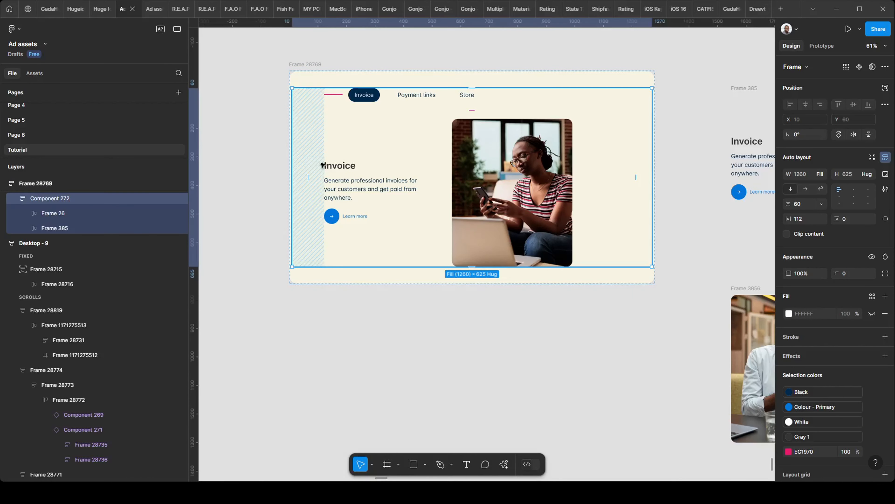
{"action": "scroll", "coordinate": [454, 189], "scroll_direction": "right", "scroll_amount": 3}
{"action": "scroll", "coordinate": [454, 188], "scroll_direction": "up", "scroll_amount": 2}
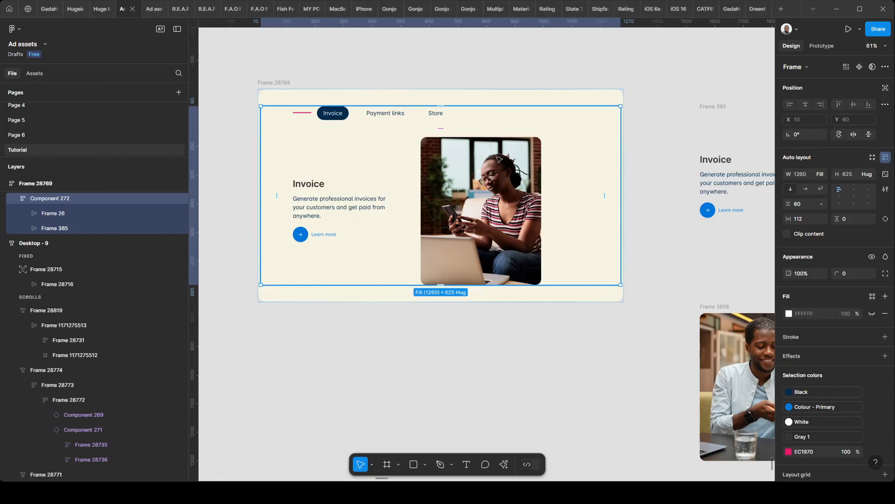
{"action": "left_click", "coordinate": [854, 189]}
{"action": "scroll", "coordinate": [367, 127], "scroll_direction": "up", "scroll_amount": 2}
{"action": "left_click", "coordinate": [368, 121]}
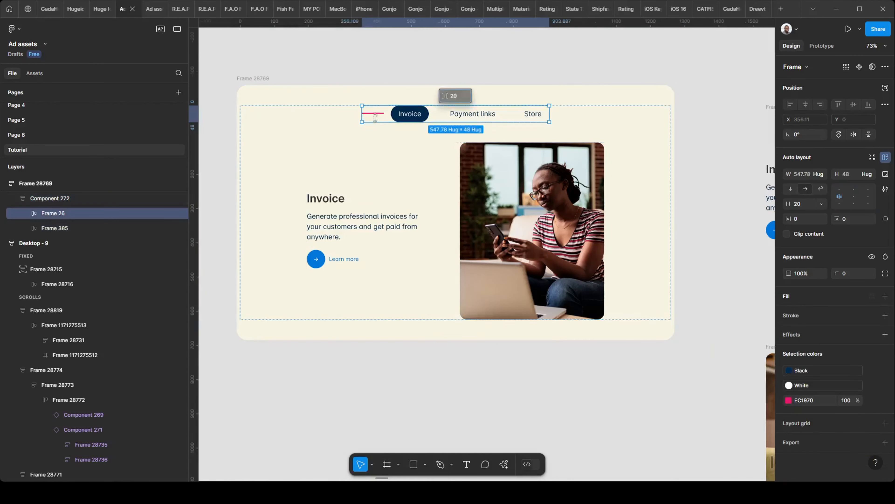
Set the outer beige frame's horizontal padding to 80
{"action": "left_click", "coordinate": [548, 149]}
{"action": "left_click", "coordinate": [630, 170]}
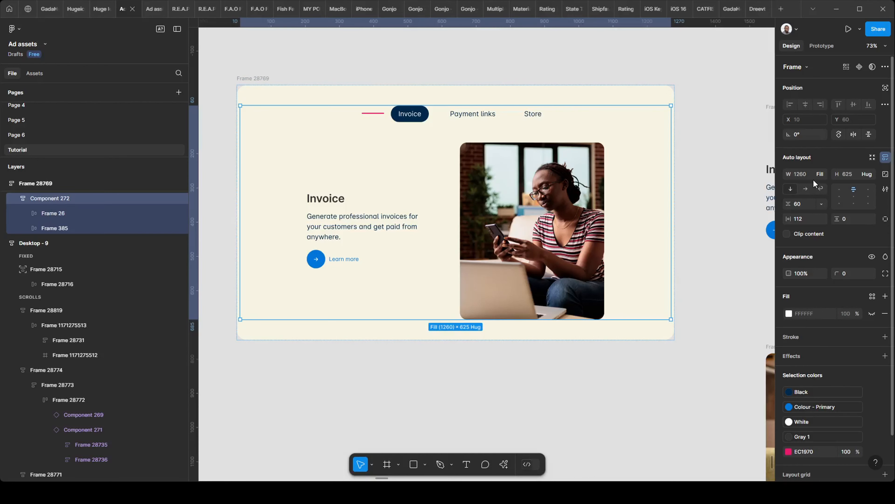
{"action": "left_click", "coordinate": [260, 83]}
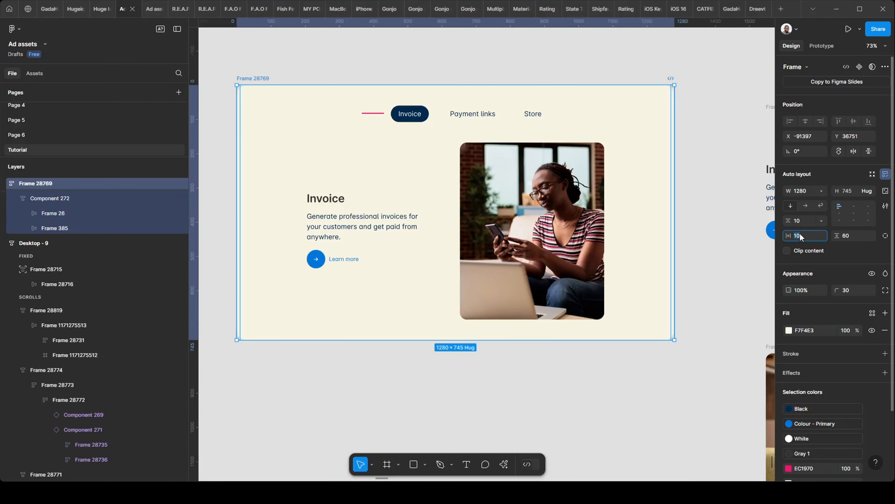
{"action": "key", "text": "Return"}
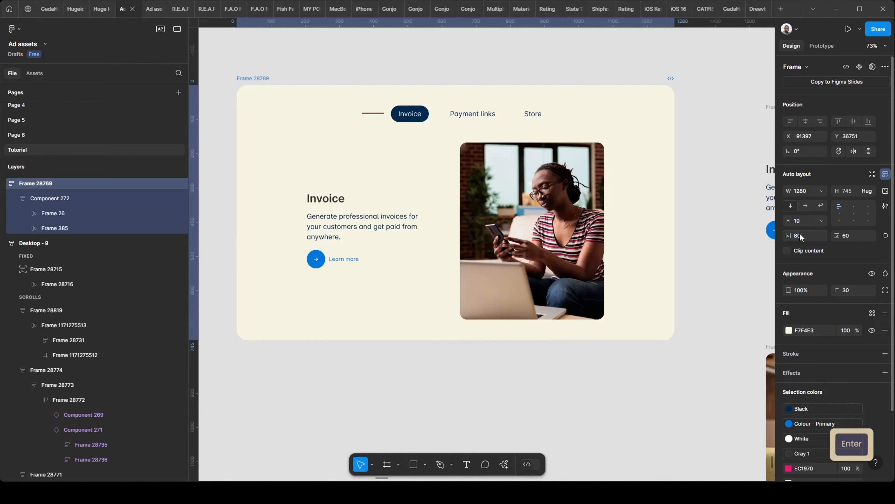
{"action": "left_click", "coordinate": [224, 207]}
Set the width of the tab row with Invoice, Payment links and Store to fill its container
{"action": "left_click", "coordinate": [326, 198]}
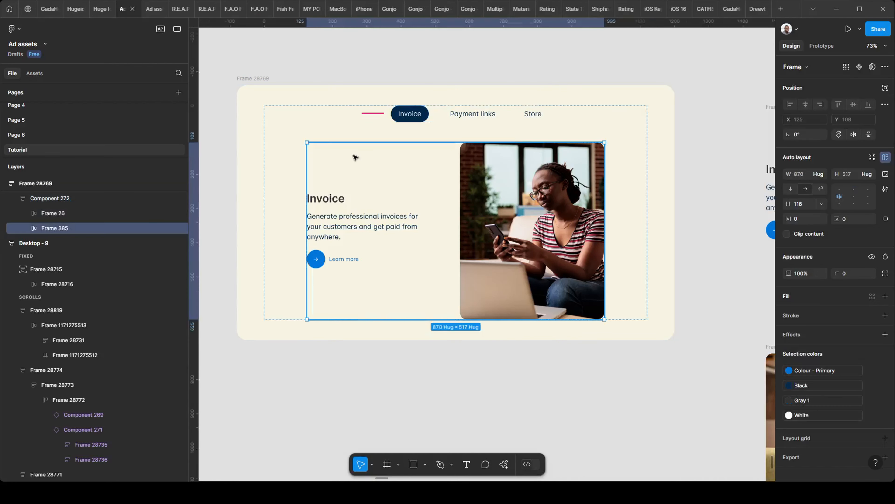
{"action": "left_click", "coordinate": [325, 132]}
{"action": "left_click", "coordinate": [400, 116]}
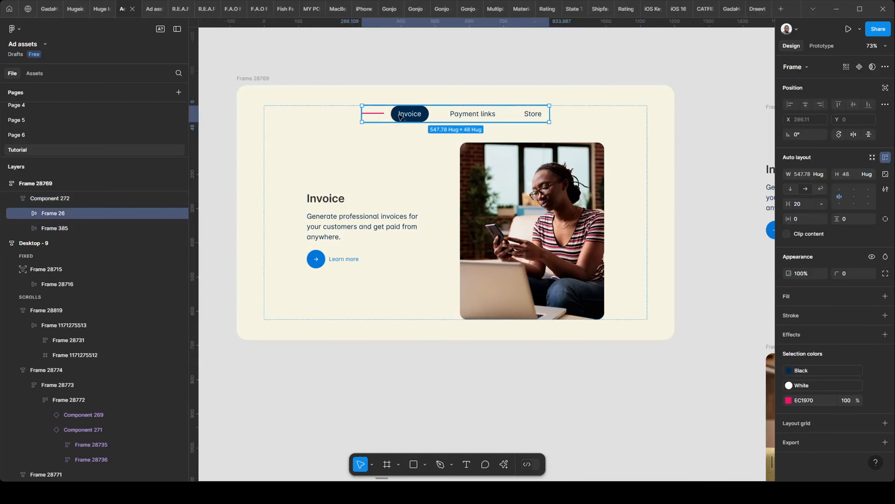
{"action": "key", "text": "alt"}
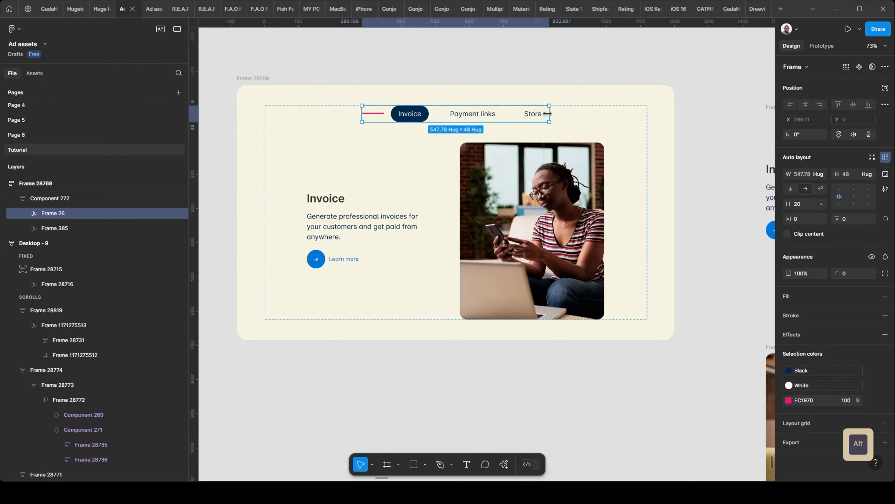
{"action": "left_click", "coordinate": [819, 174]}
{"action": "left_click", "coordinate": [807, 244]}
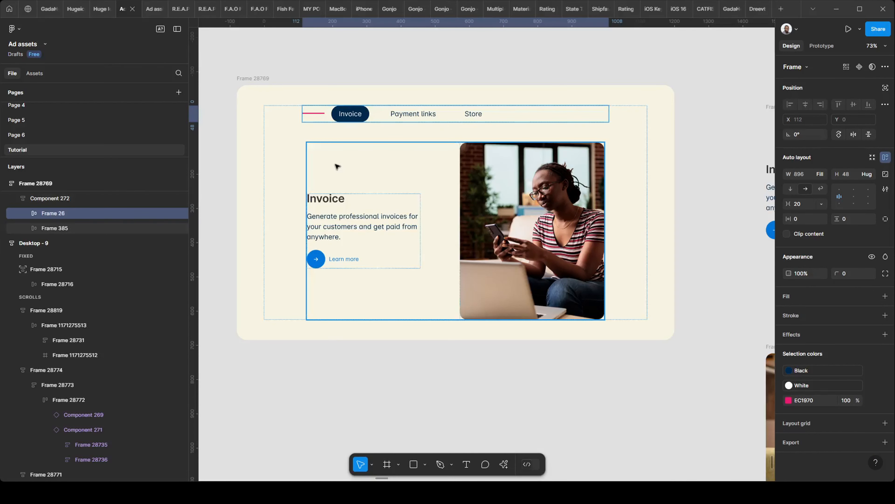
Set the inner container's horizontal padding to 100 and select its Invoice content frame
{"action": "left_click", "coordinate": [336, 165]}
{"action": "left_click", "coordinate": [279, 141]}
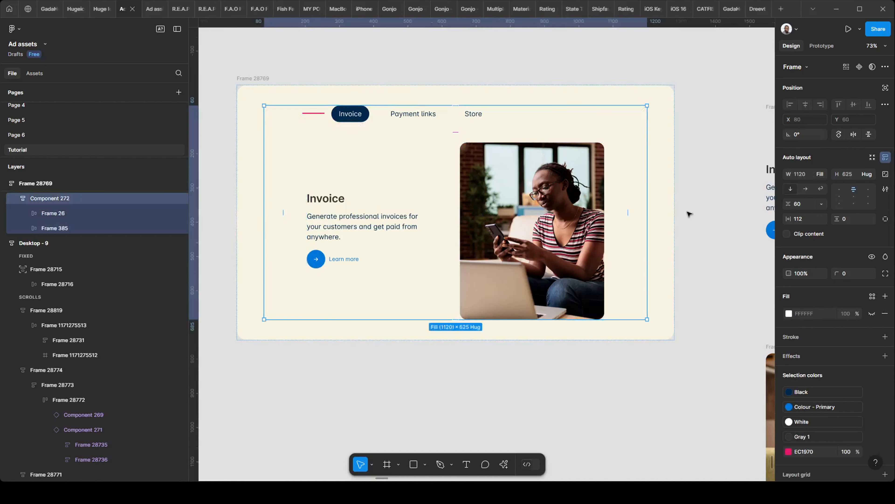
{"action": "left_click", "coordinate": [807, 219]}
{"action": "type", "text": "100"}
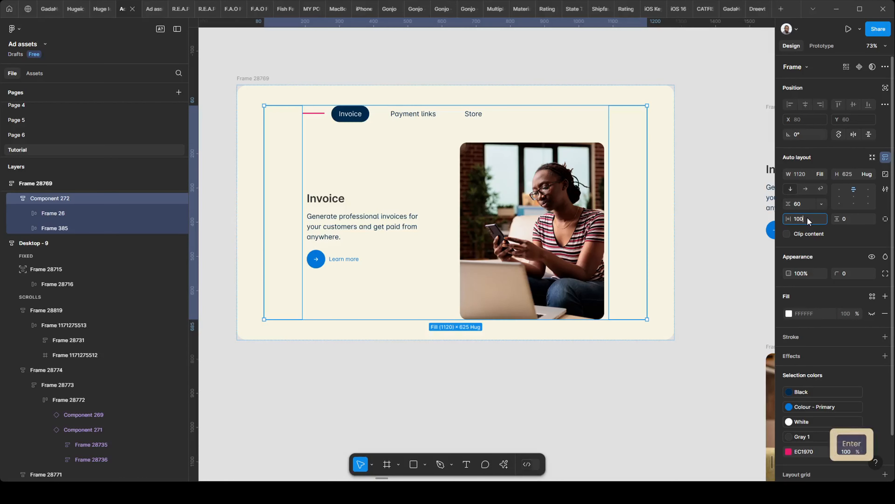
{"action": "key", "text": "Return"}
{"action": "left_click", "coordinate": [488, 215]}
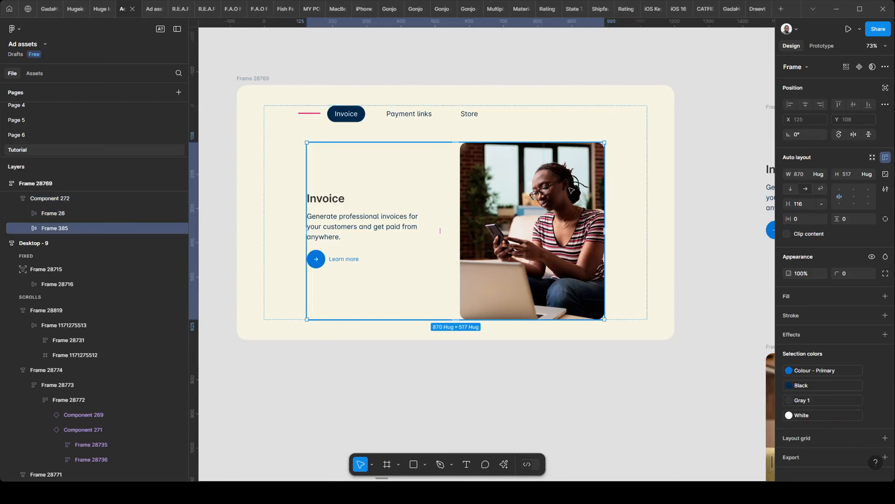
Set the Invoice content frame's width to fill its container and the gap between its text and photo to Auto
{"action": "left_click", "coordinate": [820, 174]}
{"action": "left_click", "coordinate": [823, 186]}
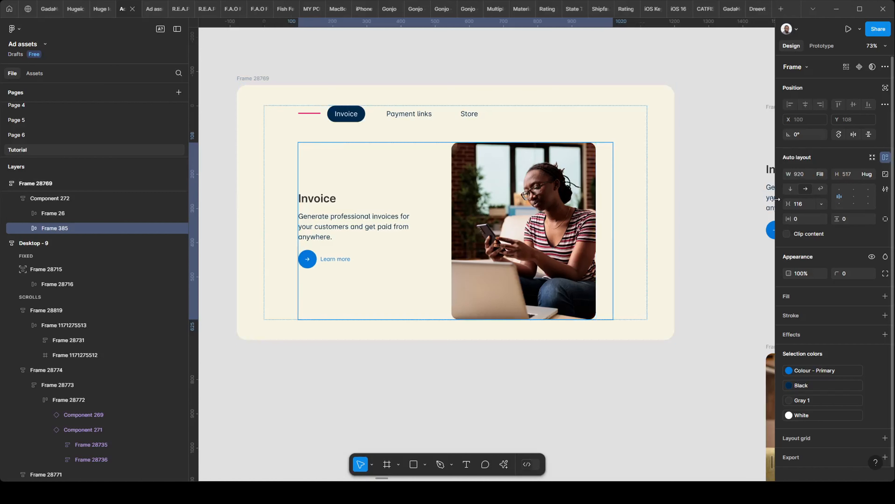
{"action": "left_click", "coordinate": [430, 230]}
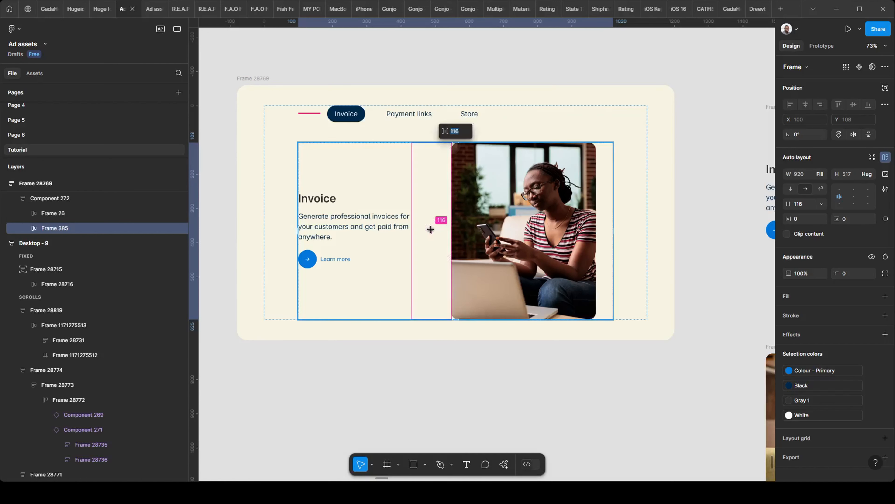
{"action": "type", "text": "a"}
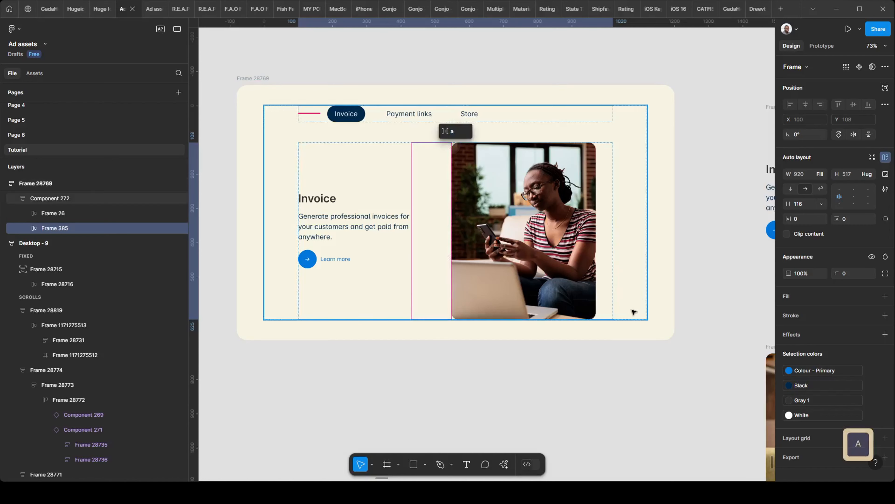
{"action": "left_click", "coordinate": [632, 303]}
{"action": "double_click", "coordinate": [585, 256]}
Try a horizontal padding of 50 on the inner container and undo the change
{"action": "left_click", "coordinate": [630, 232]}
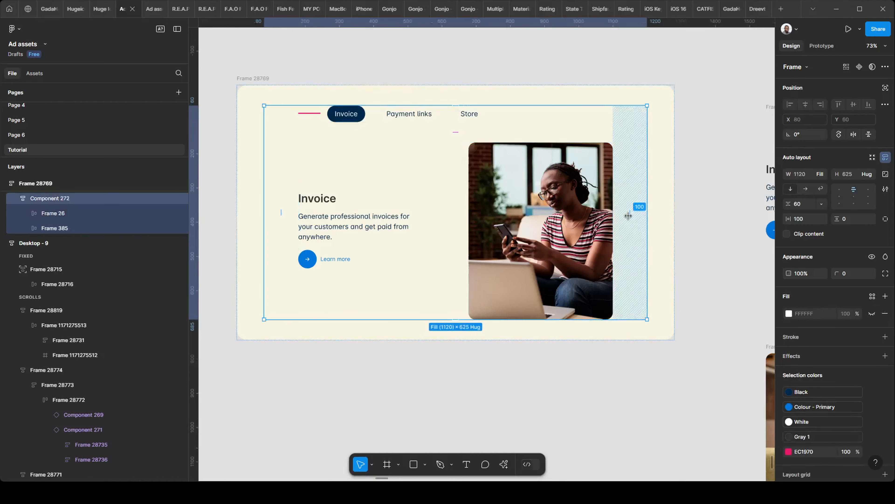
{"action": "scroll", "coordinate": [327, 222], "scroll_direction": "down", "scroll_amount": 3}
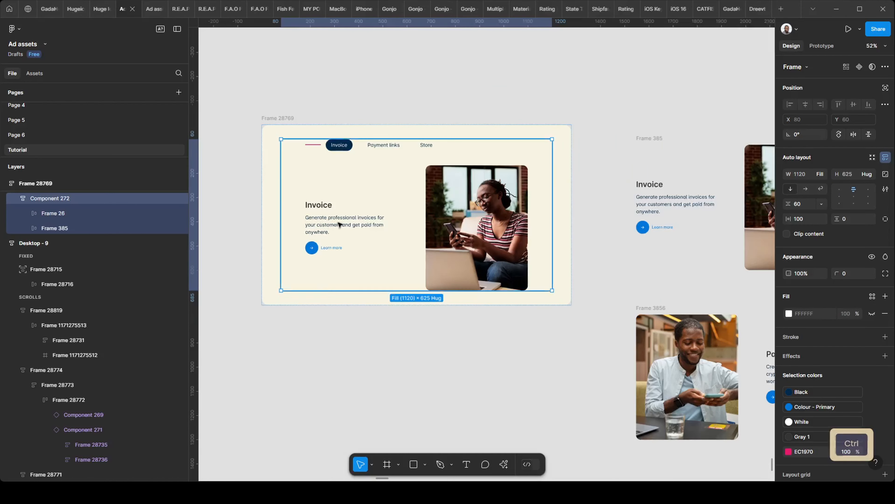
{"action": "scroll", "coordinate": [405, 221], "scroll_direction": "up", "scroll_amount": 2}
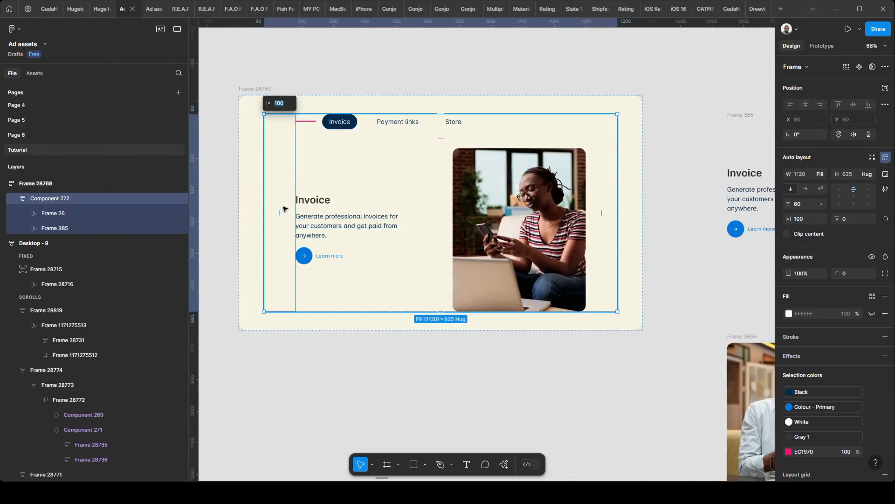
{"action": "left_click", "coordinate": [797, 220]}
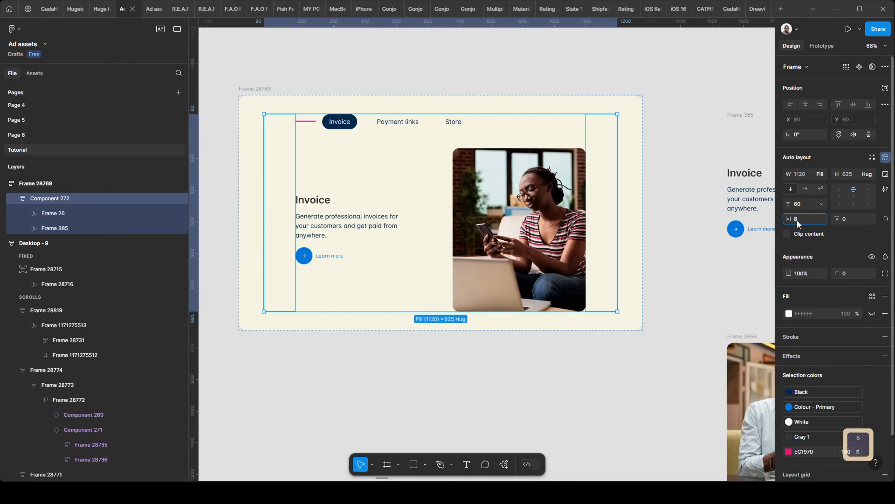
{"action": "key", "text": "Return"}
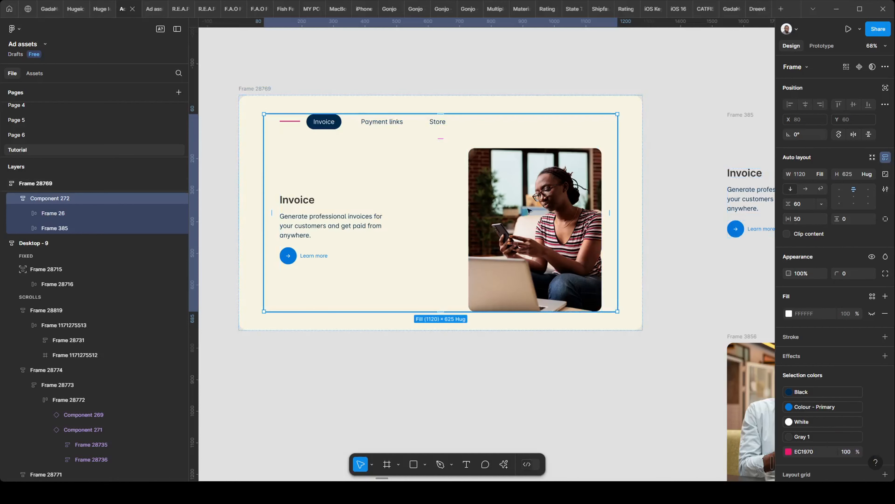
{"action": "key", "text": "ctrl+z"}
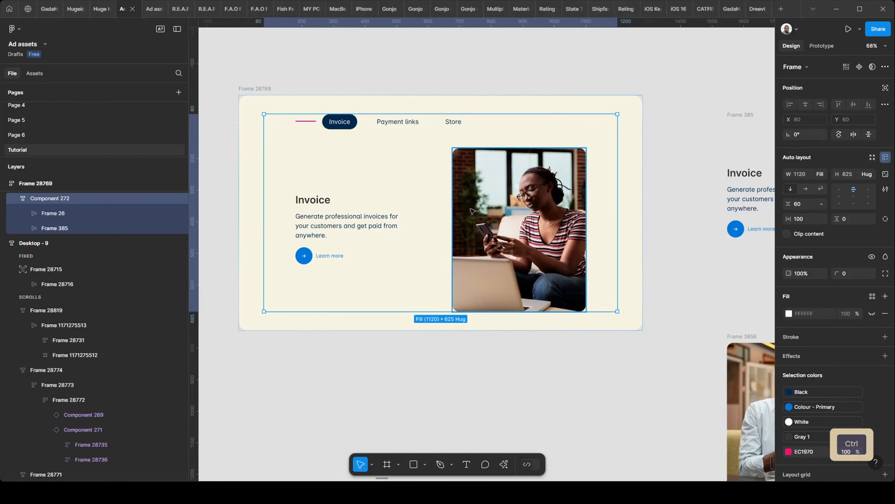
Rename the outer beige frame as Invoice
{"action": "scroll", "coordinate": [461, 216], "scroll_direction": "down", "scroll_amount": 2}
{"action": "scroll", "coordinate": [321, 293], "scroll_direction": "down", "scroll_amount": 2}
{"action": "left_click", "coordinate": [328, 378]}
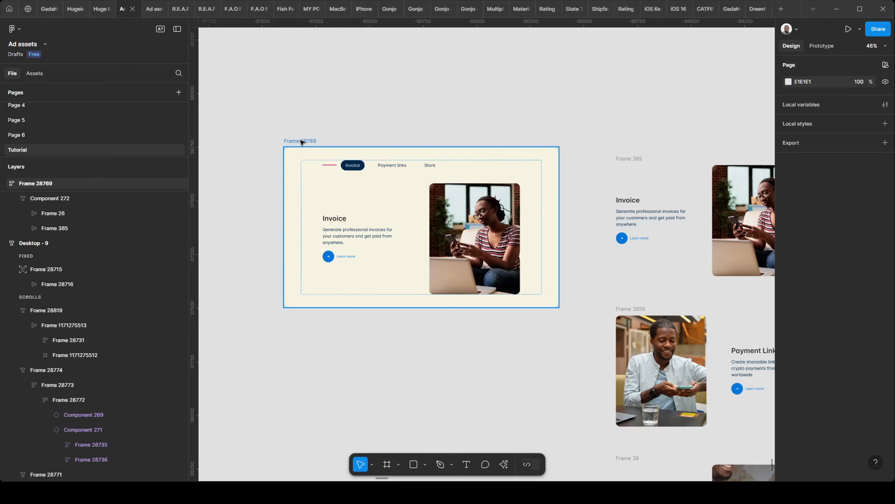
{"action": "left_click", "coordinate": [302, 142]}
{"action": "scroll", "coordinate": [303, 162], "scroll_direction": "up", "scroll_amount": 4}
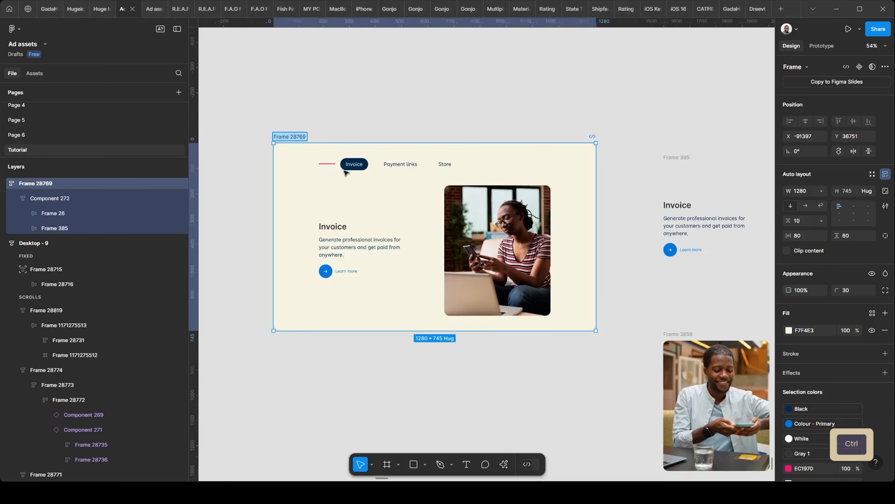
{"action": "type", "text": "Invoice"}
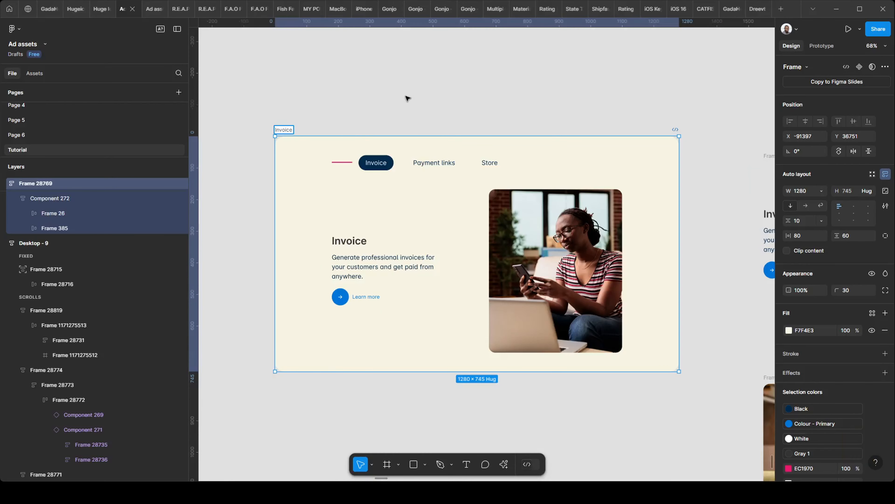
{"action": "left_click", "coordinate": [408, 98]}
Place a copy of the dark Invoice tab pill on the empty canvas above the Invoice frame
{"action": "scroll", "coordinate": [325, 127], "scroll_direction": "down", "scroll_amount": 3}
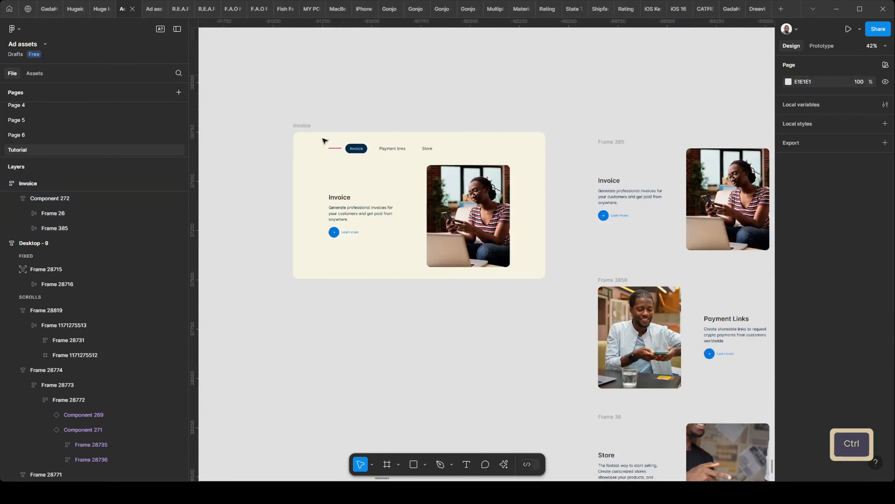
{"action": "scroll", "coordinate": [359, 149], "scroll_direction": "up", "scroll_amount": 5}
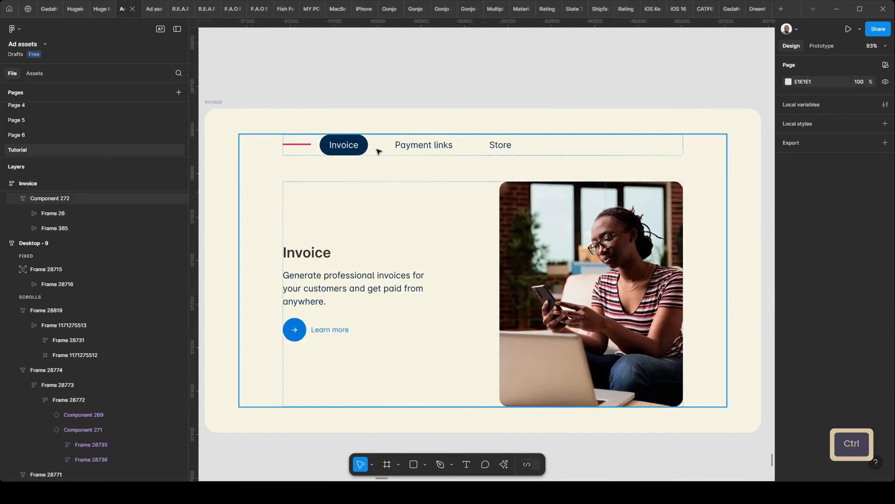
{"action": "double_click", "coordinate": [445, 148]}
{"action": "scroll", "coordinate": [406, 154], "scroll_direction": "up", "scroll_amount": 1}
{"action": "scroll", "coordinate": [398, 176], "scroll_direction": "up", "scroll_amount": 2}
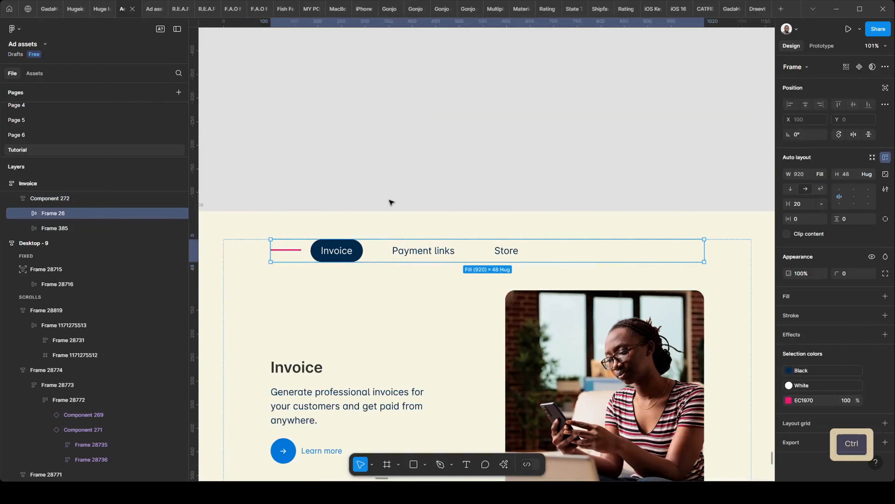
{"action": "scroll", "coordinate": [349, 250], "scroll_direction": "up", "scroll_amount": 2}
{"action": "left_click", "coordinate": [366, 251]}
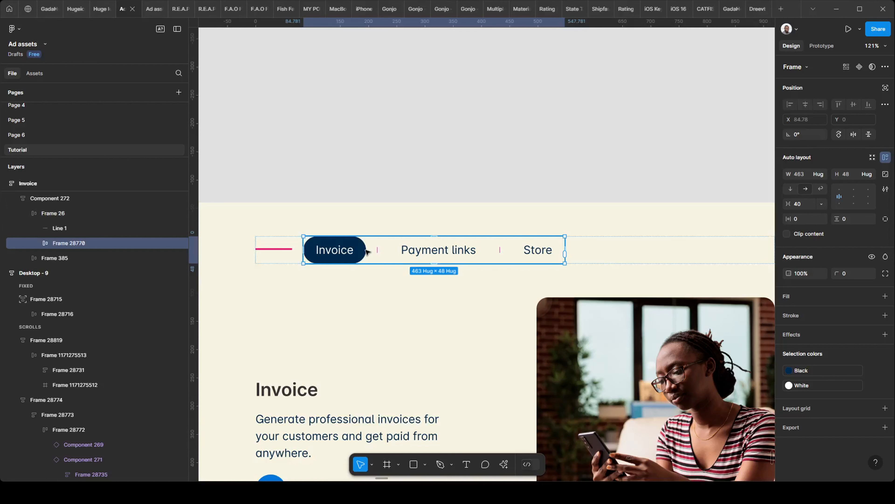
{"action": "left_click", "coordinate": [366, 251]}
{"action": "left_click_drag", "start_coordinate": [363, 253], "coordinate": [404, 31]}
{"action": "scroll", "coordinate": [380, 118], "scroll_direction": "up", "scroll_amount": 3}
{"action": "scroll", "coordinate": [492, 194], "scroll_direction": "left", "scroll_amount": 3}
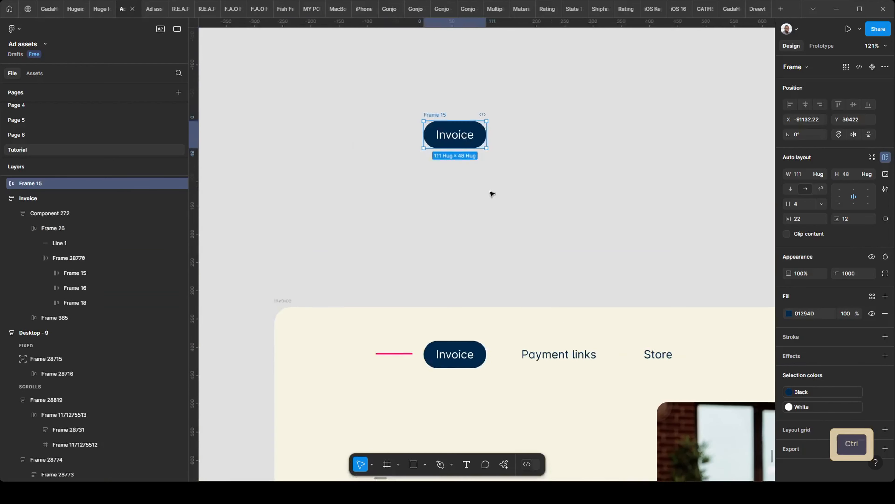
Rename the copied pill as tab and duplicate it directly below
{"action": "scroll", "coordinate": [434, 109], "scroll_direction": "up", "scroll_amount": 3, "text": "ctrl"}
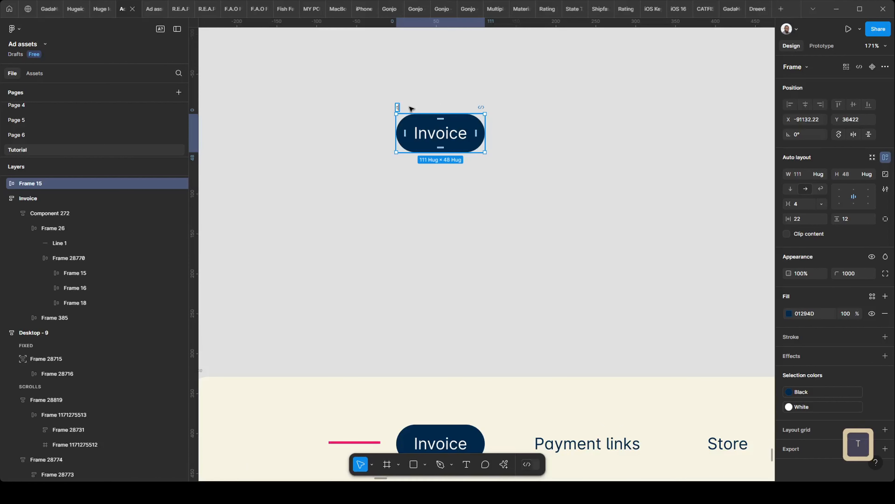
{"action": "key", "text": "Return"}
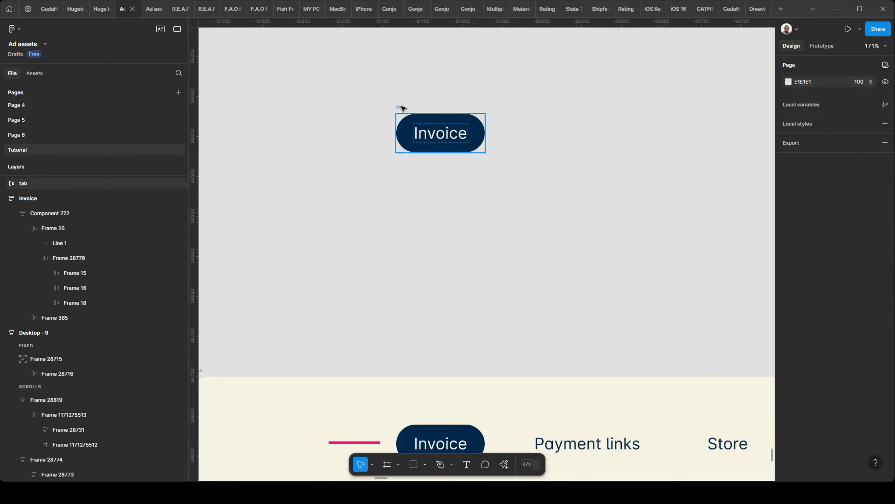
{"action": "left_click_drag", "start_coordinate": [402, 107], "coordinate": [403, 176]}
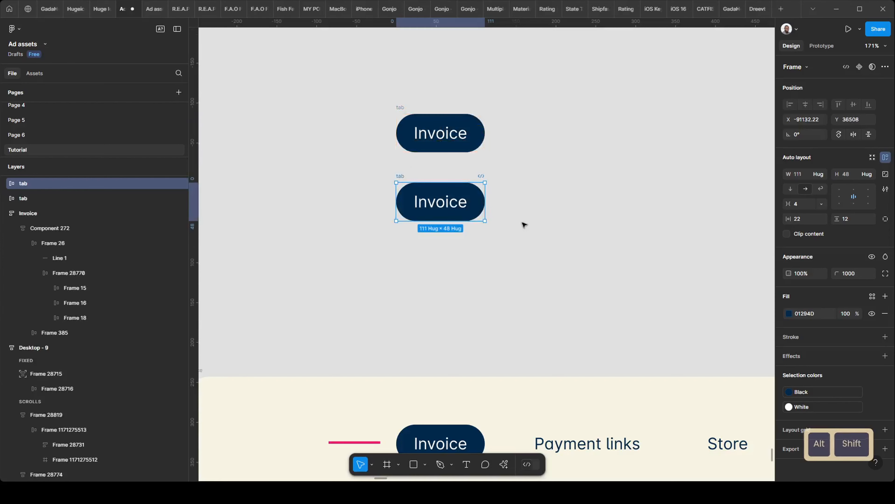
Copy the fill colour value 01294D from the Payment links text in the tab row
{"action": "scroll", "coordinate": [388, 215], "scroll_direction": "down", "scroll_amount": 2, "text": "ctrl"}
{"action": "scroll", "coordinate": [459, 282], "scroll_direction": "down", "scroll_amount": 1}
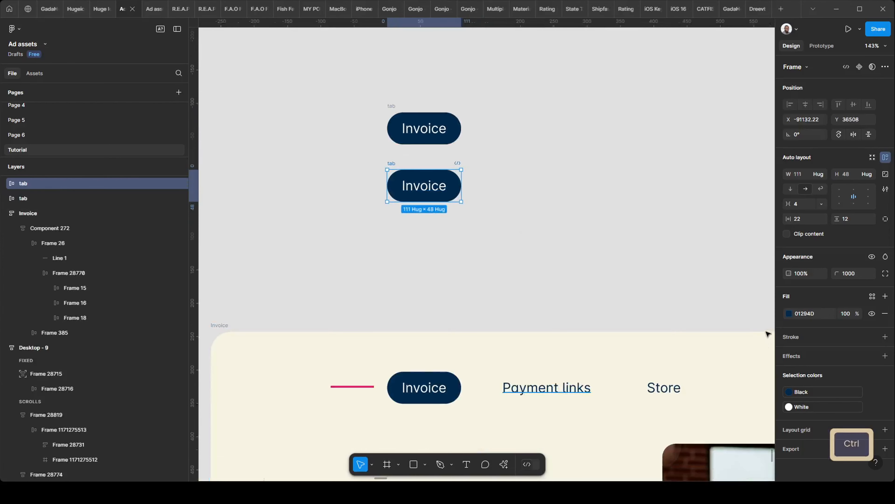
{"action": "left_click", "coordinate": [546, 387], "text": "ctrl"}
{"action": "left_click", "coordinate": [810, 356]}
{"action": "key", "text": "ctrl+c"}
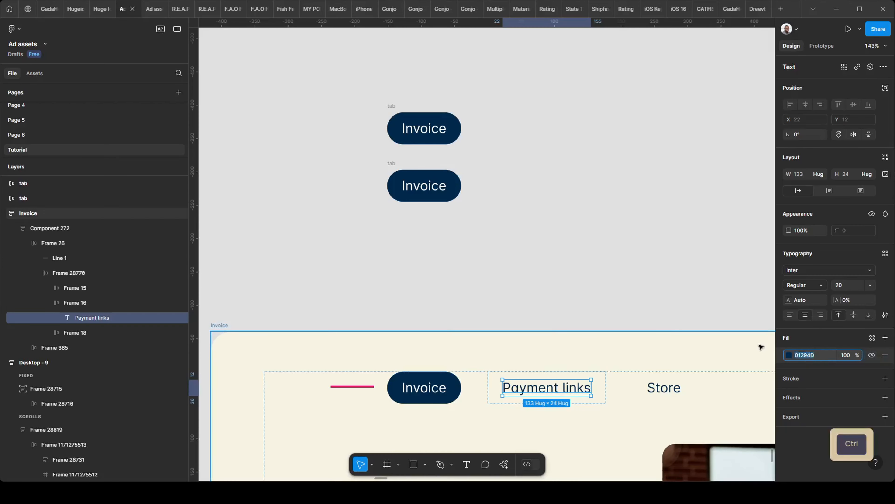
Remove the lower tab's background fill and set its Invoice text colour to 01294D
{"action": "left_click", "coordinate": [551, 236]}
{"action": "left_click", "coordinate": [401, 176]}
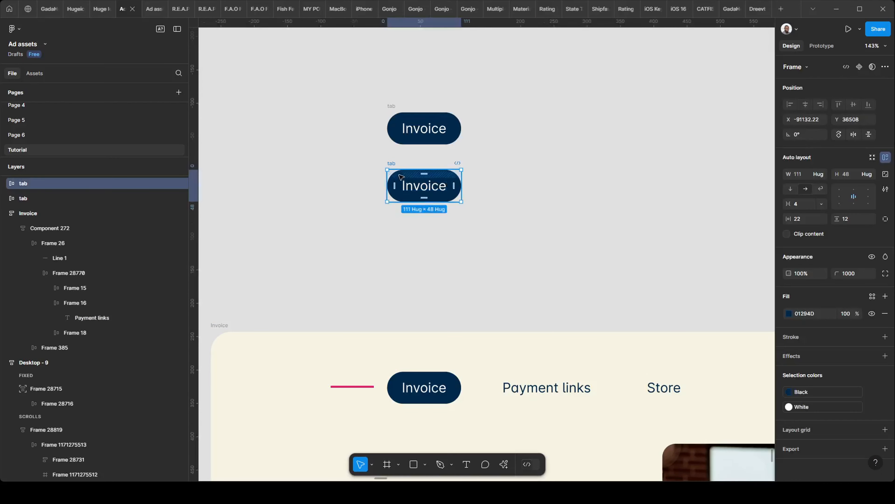
{"action": "scroll", "coordinate": [400, 176], "scroll_direction": "up", "scroll_amount": 3}
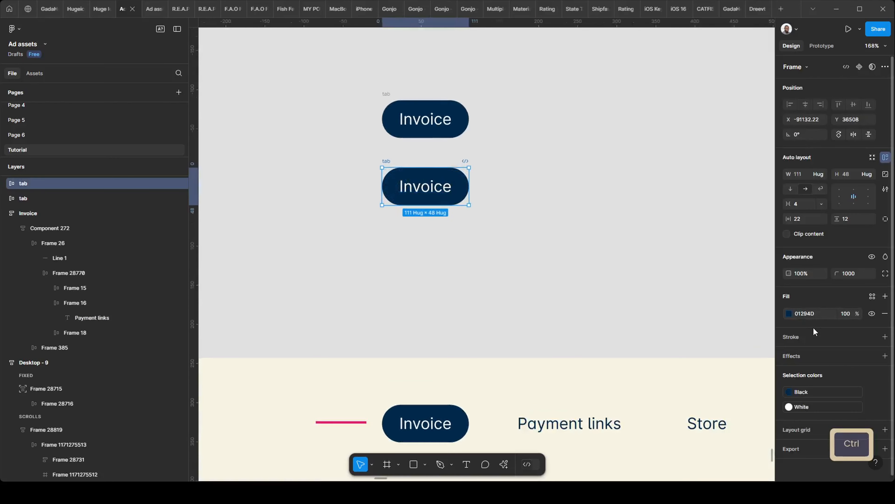
{"action": "left_click", "coordinate": [886, 313]}
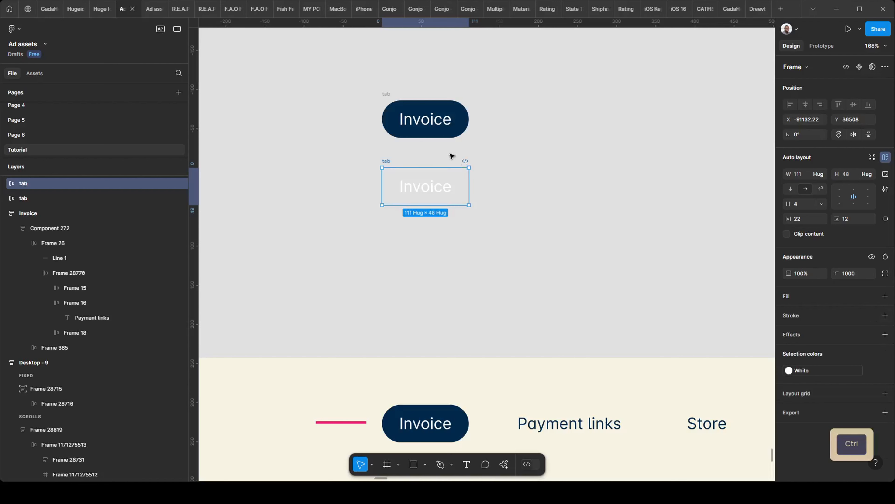
{"action": "left_click", "coordinate": [420, 185], "text": "ctrl"}
{"action": "left_click", "coordinate": [797, 355]}
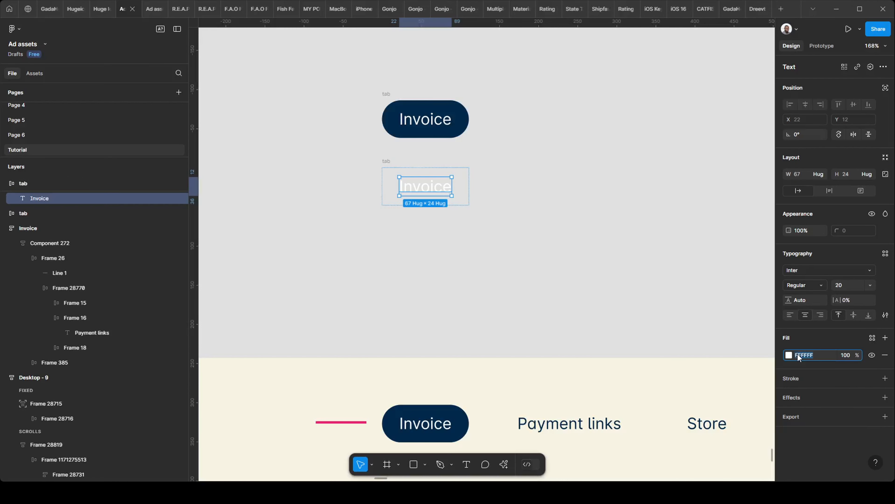
{"action": "key", "text": "ctrl+v"}
{"action": "left_click", "coordinate": [502, 231]}
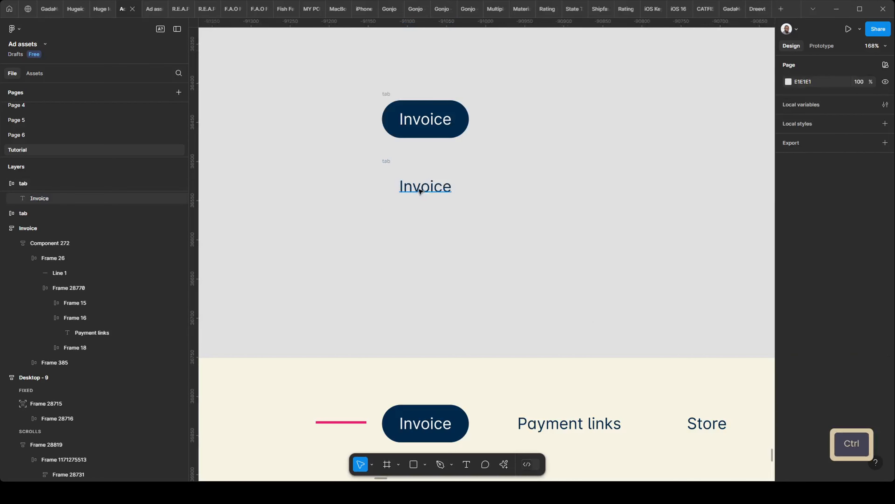
{"action": "left_click", "coordinate": [386, 161]}
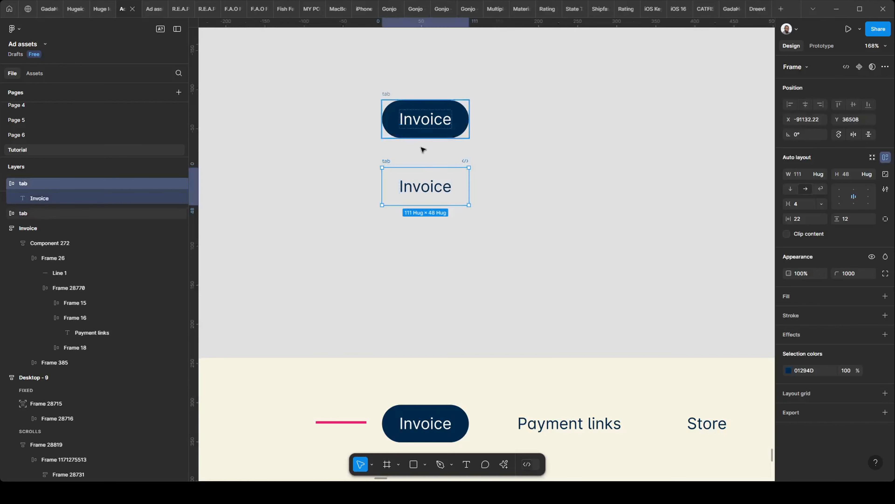
{"action": "scroll", "coordinate": [397, 185], "scroll_direction": "up", "scroll_amount": 1}
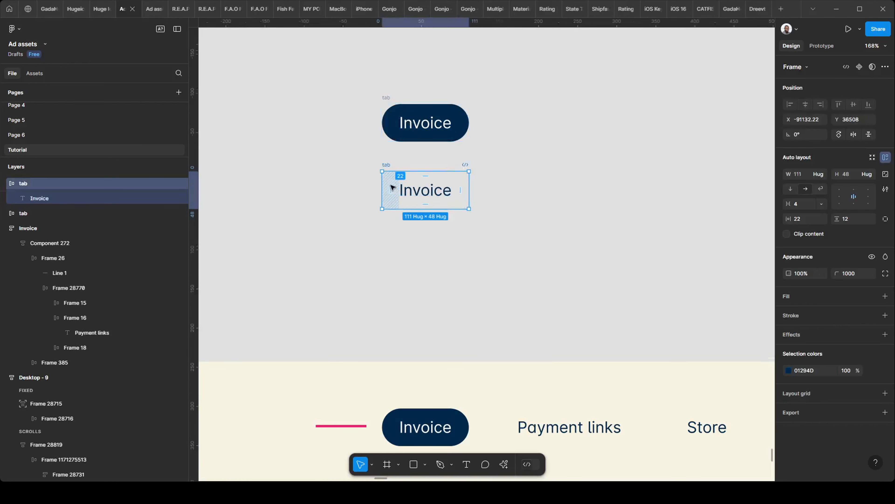
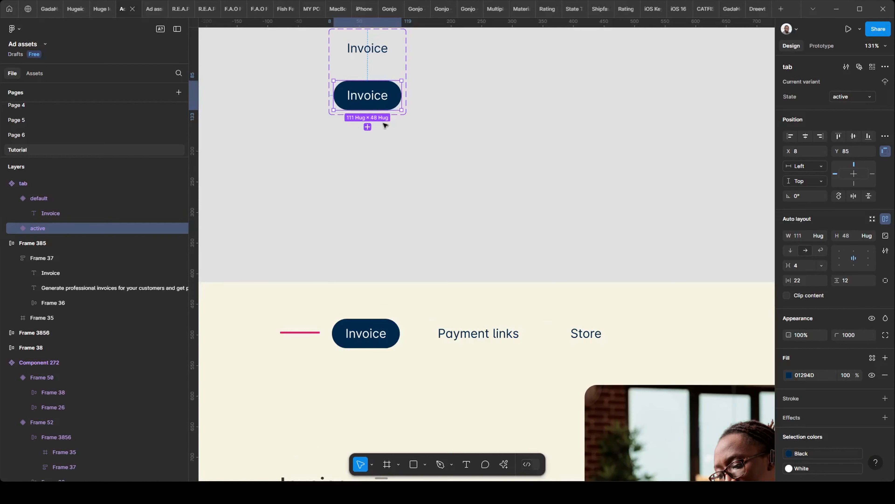
Create a text property named label, with the value Invoice, for the text in both the default and active tab variants
{"action": "scroll", "coordinate": [397, 94], "scroll_direction": "up", "scroll_amount": 1}
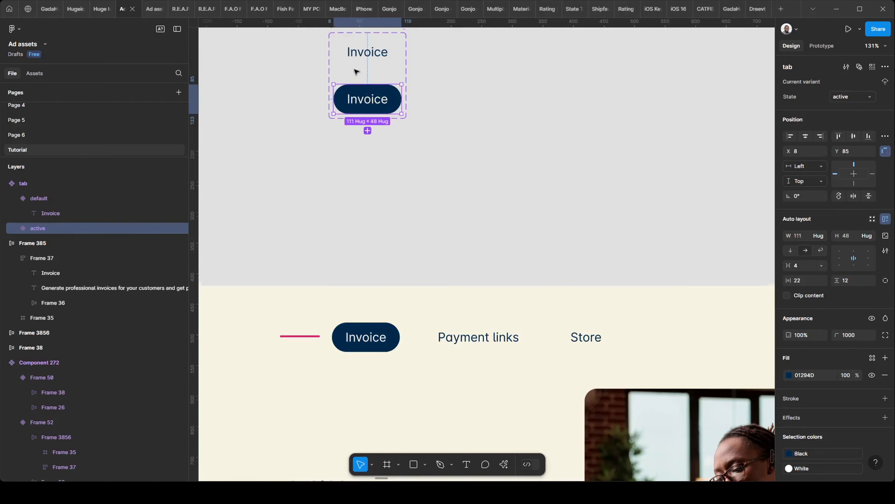
{"action": "key", "text": "ctrl"}
{"action": "left_click", "coordinate": [375, 66], "text": "ctrl"}
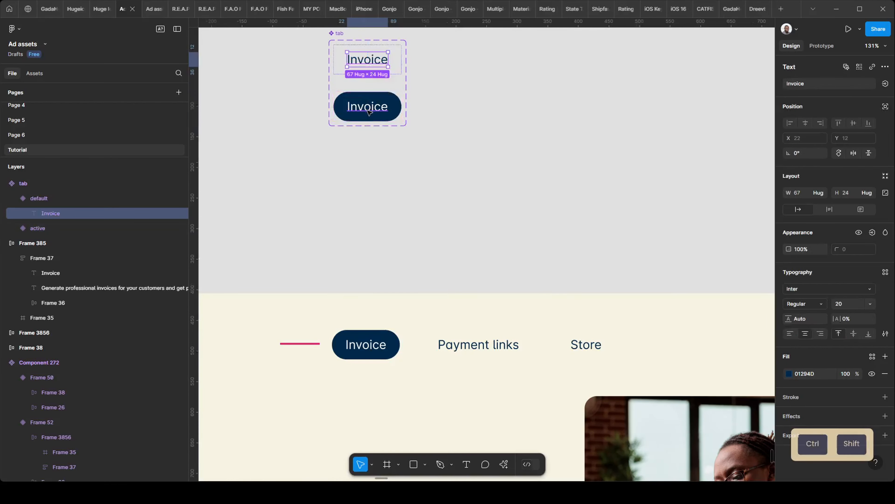
{"action": "left_click", "coordinate": [368, 106], "text": "ctrl+shift"}
{"action": "left_click", "coordinate": [885, 84]}
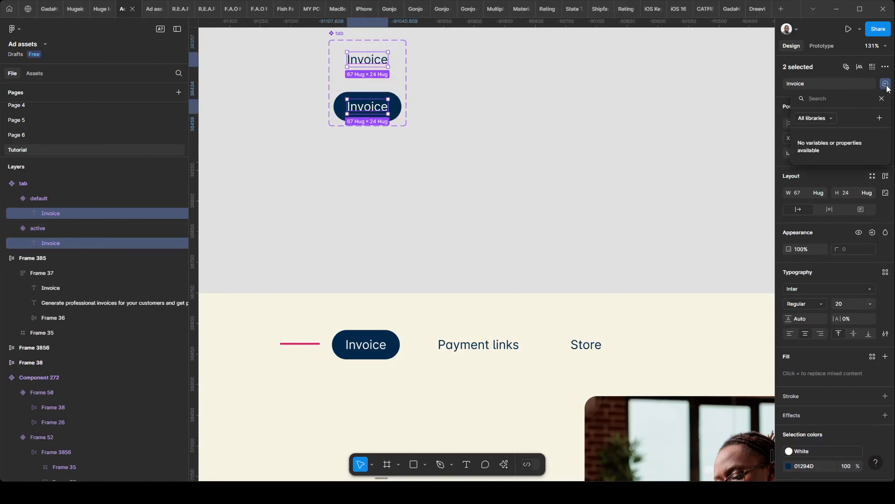
{"action": "left_click", "coordinate": [882, 121]}
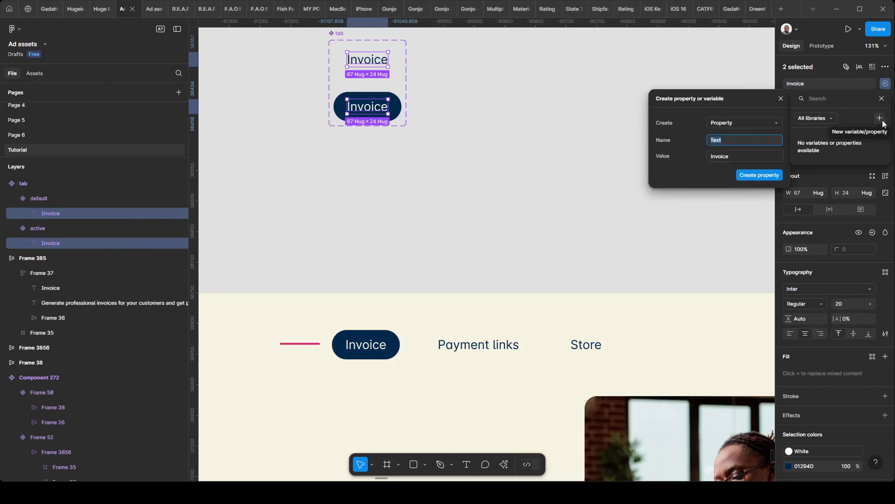
{"action": "type", "text": "label"}
{"action": "key", "text": "Return"}
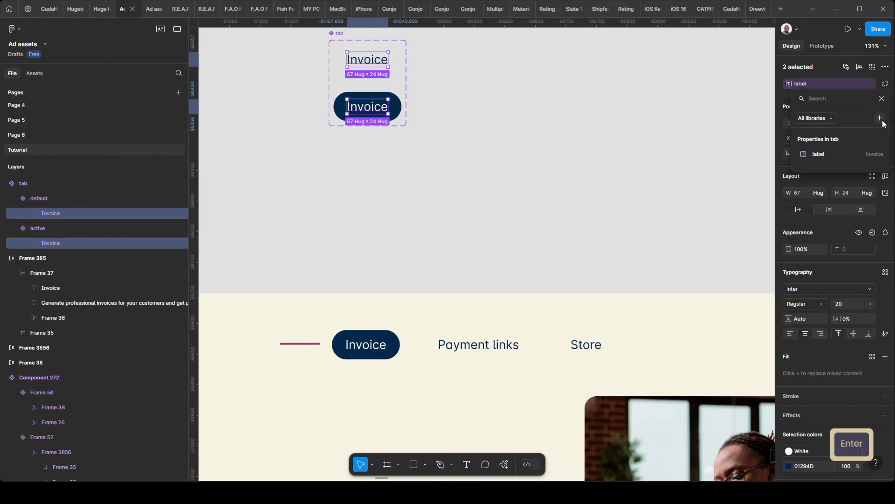
Replace the Invoice pill in the Invoice frame's tab row with an instance of the default tab component and set its State to active
{"action": "key", "text": "Escape"}
{"action": "scroll", "coordinate": [410, 170], "scroll_direction": "up", "scroll_amount": 1}
{"action": "left_click", "coordinate": [399, 122]}
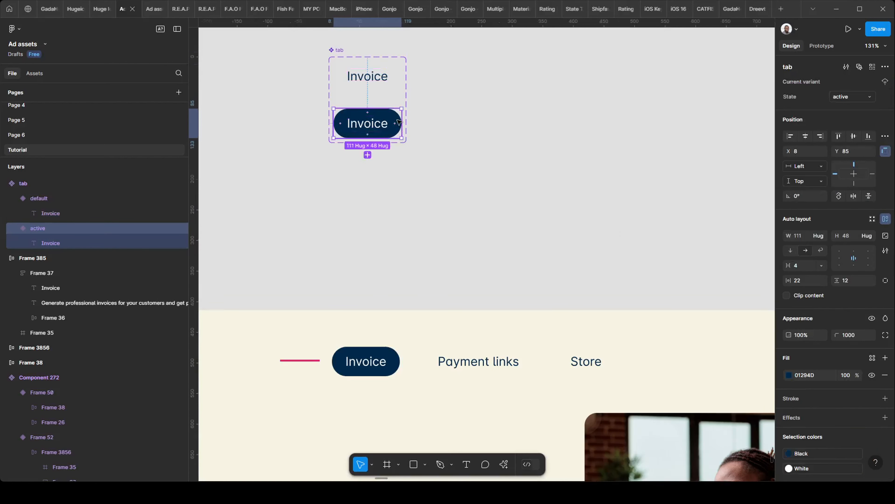
{"action": "left_click", "coordinate": [380, 85], "text": "ctrl"}
{"action": "scroll", "coordinate": [435, 252], "scroll_direction": "down", "scroll_amount": 1}
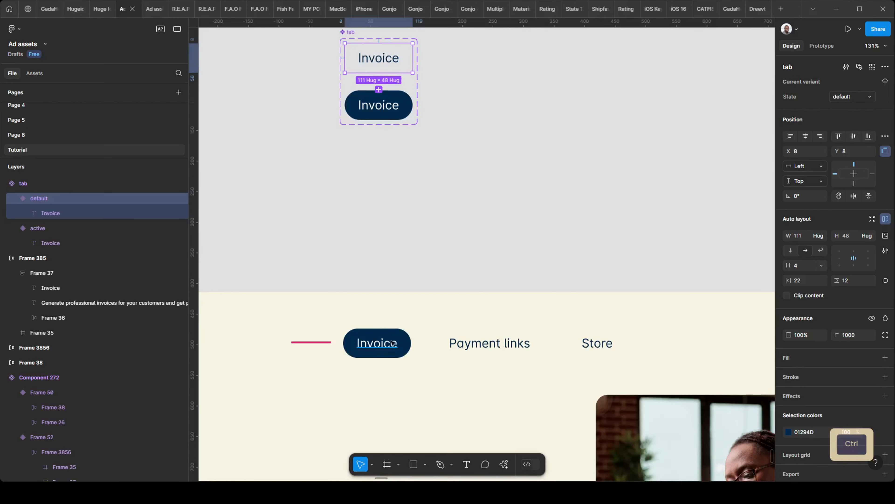
{"action": "left_click", "coordinate": [410, 344]}
{"action": "left_click", "coordinate": [409, 334], "text": "ctrl"}
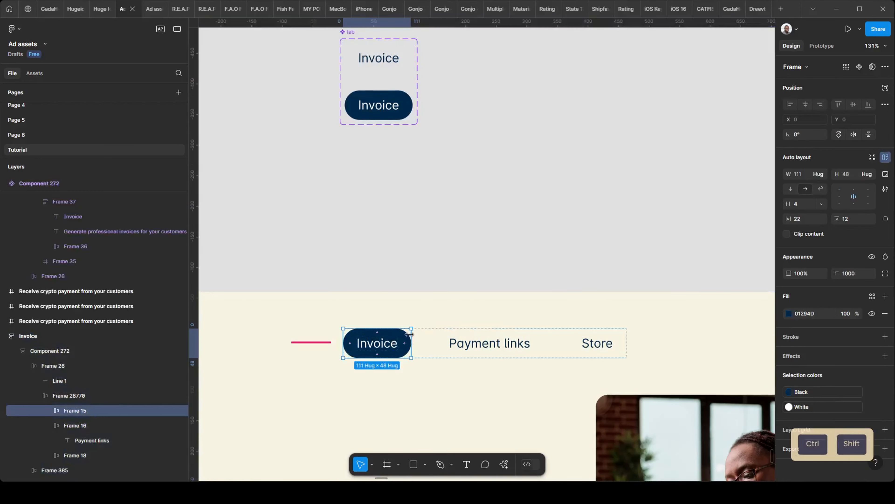
{"action": "key", "text": "ctrl+shift+r"}
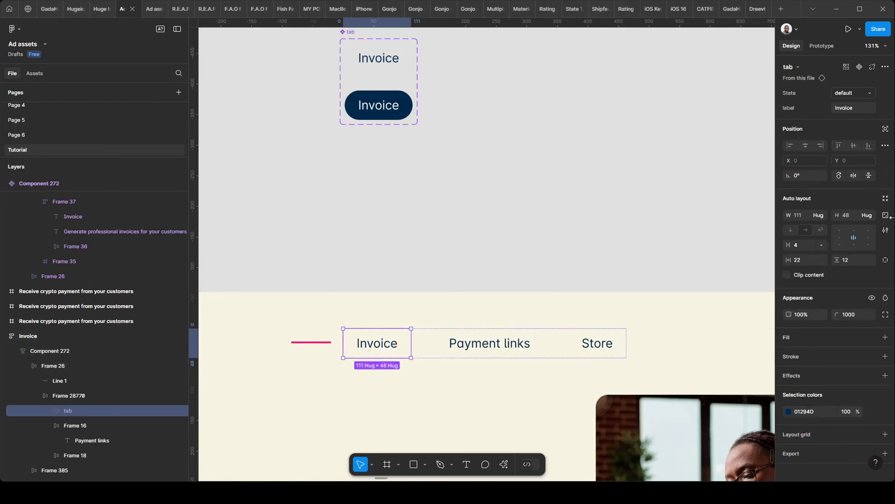
{"action": "left_click", "coordinate": [848, 93]}
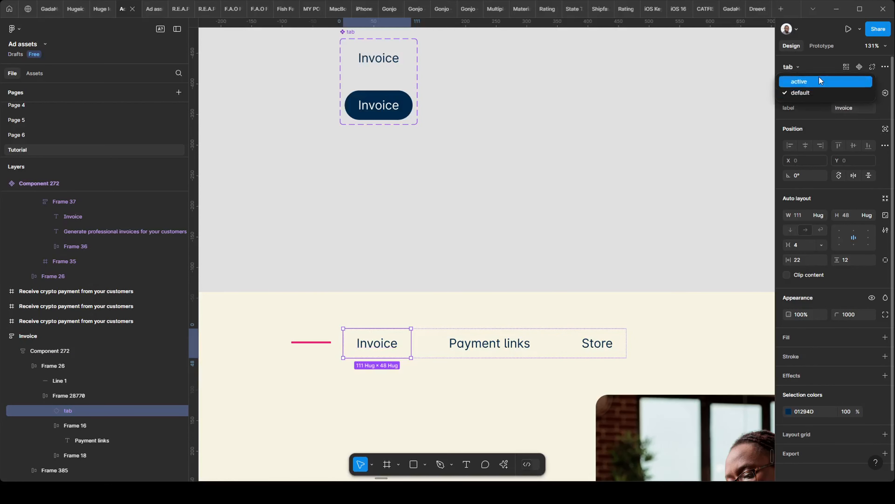
{"action": "left_click", "coordinate": [846, 81]}
Duplicate the Payment links item in the tab row and replace the first of the two with a default tab instance
{"action": "left_click", "coordinate": [505, 349]}
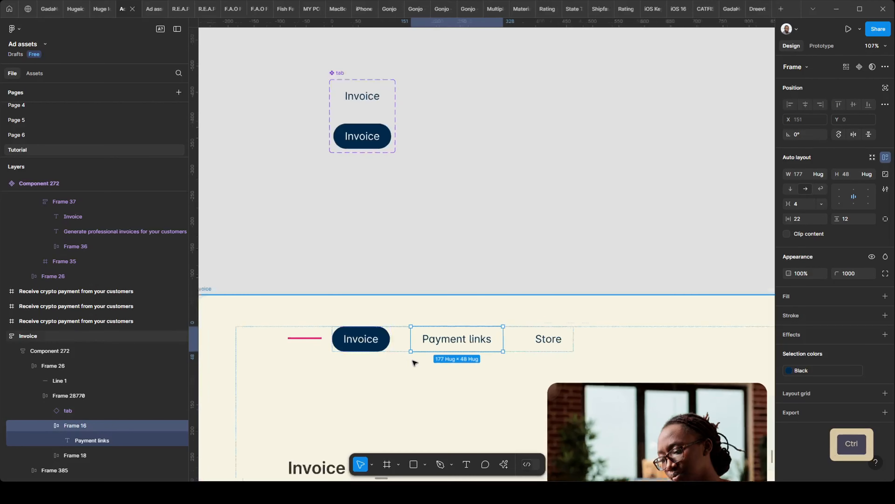
{"action": "scroll", "coordinate": [414, 362], "scroll_direction": "up", "scroll_amount": 2}
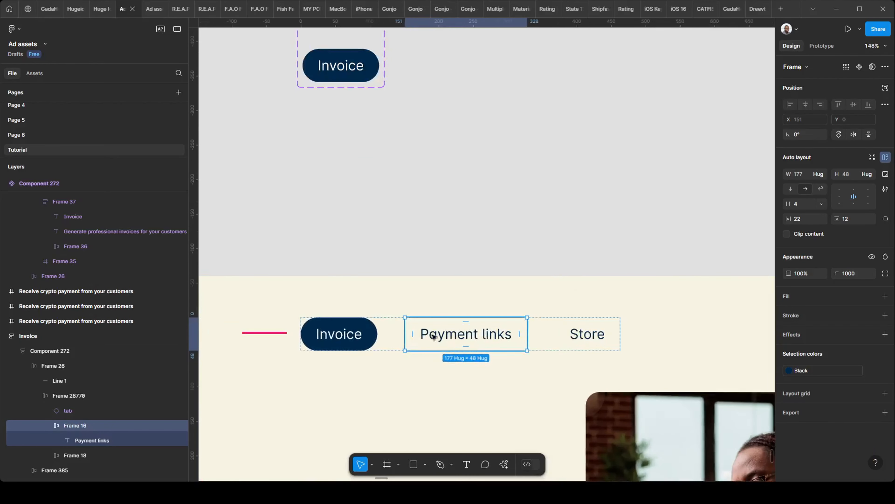
{"action": "key", "text": "ctrl+d"}
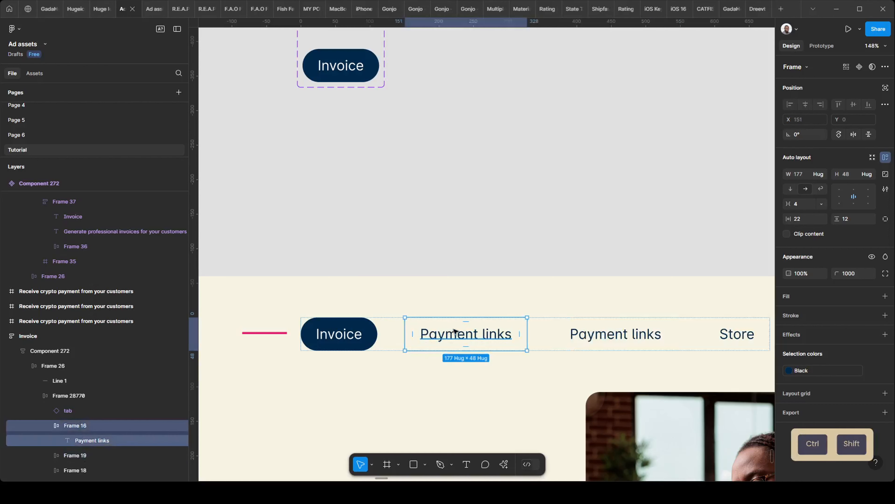
{"action": "key", "text": "ctrl+shift+r"}
{"action": "scroll", "coordinate": [564, 326], "scroll_direction": "up", "scroll_amount": 1}
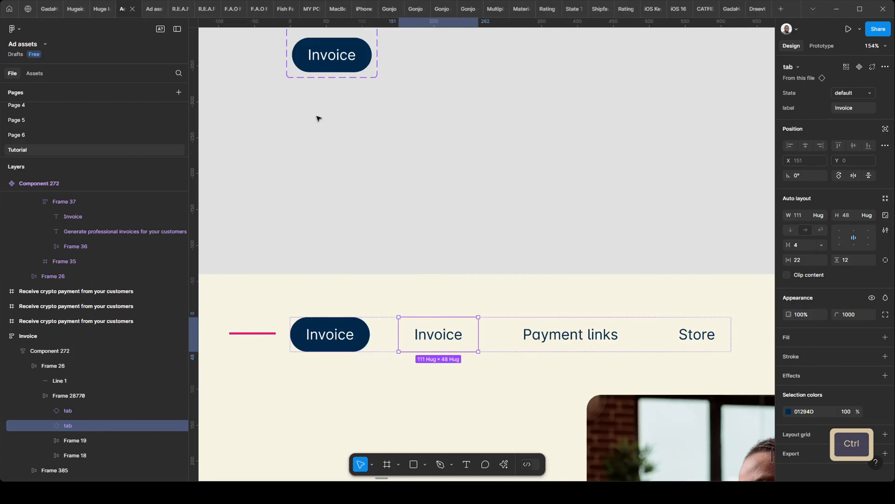
{"action": "scroll", "coordinate": [349, 44], "scroll_direction": "up", "scroll_amount": 2}
{"action": "scroll", "coordinate": [536, 376], "scroll_direction": "down", "scroll_amount": 1}
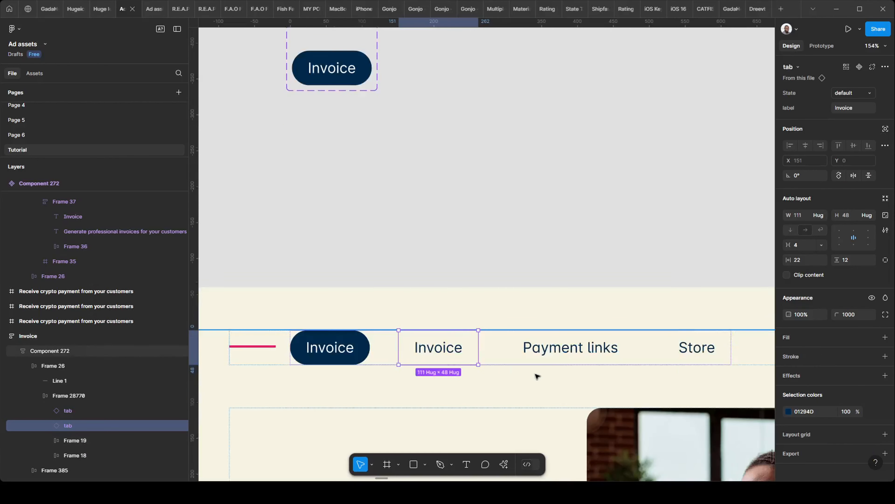
Copy the text Payment links from the remaining original item into the second tab instance's label
{"action": "left_click", "coordinate": [545, 349], "text": "ctrl"}
{"action": "key", "text": "Return"}
{"action": "key", "text": "ctrl+c"}
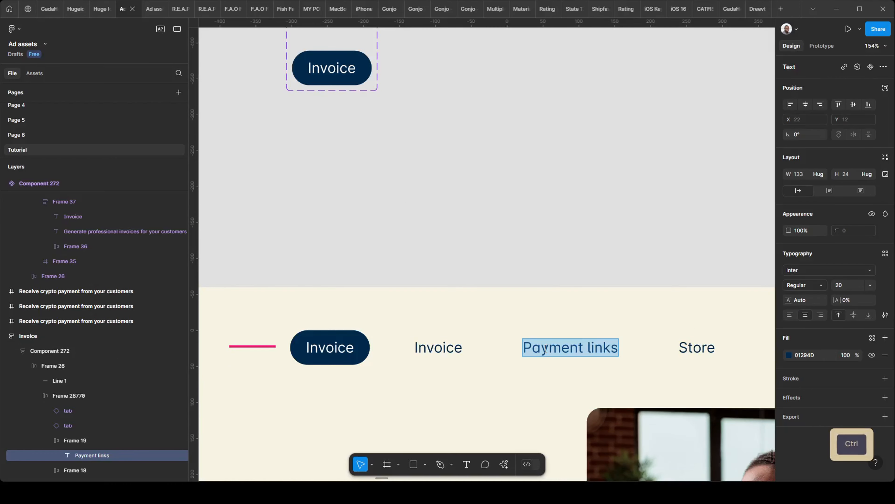
{"action": "left_click", "coordinate": [428, 355]}
{"action": "key", "text": "ctrl+a"}
{"action": "key", "text": "ctrl+shift+v"}
{"action": "left_click", "coordinate": [528, 337]}
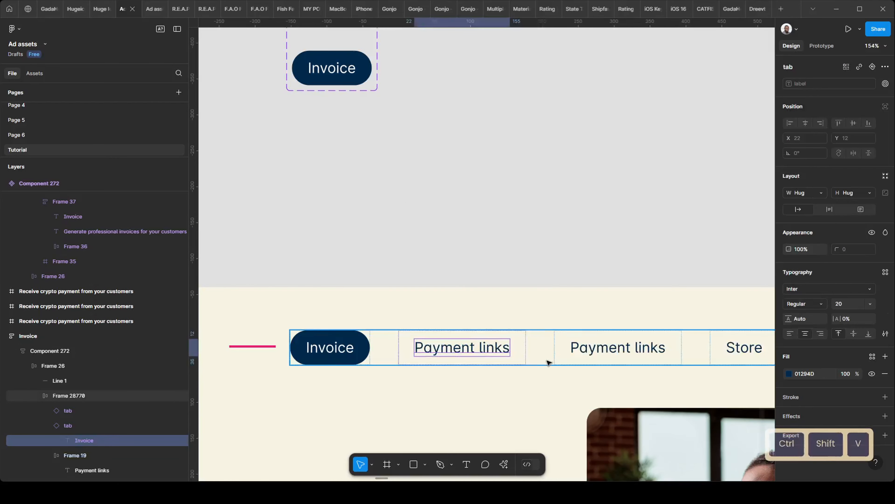
Delete the leftover Payment links frame between the second tab instance and the Store item
{"action": "left_click", "coordinate": [547, 361]}
{"action": "left_click", "coordinate": [595, 350]}
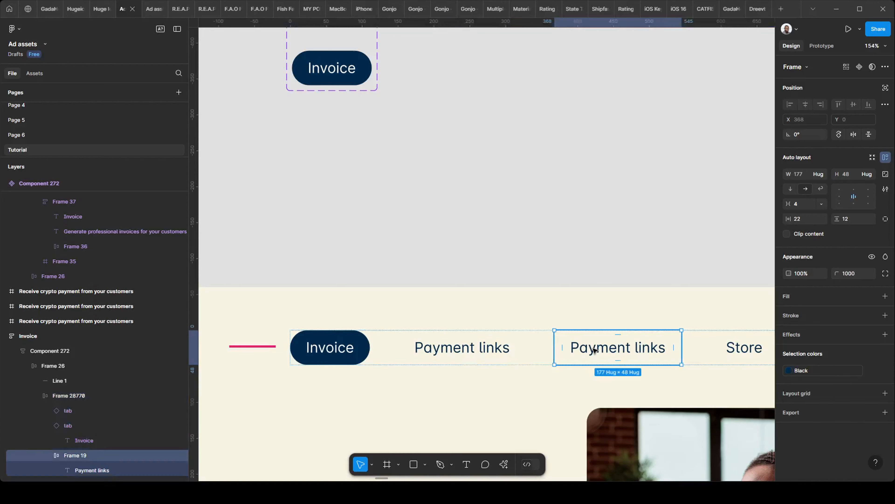
{"action": "key", "text": "Delete"}
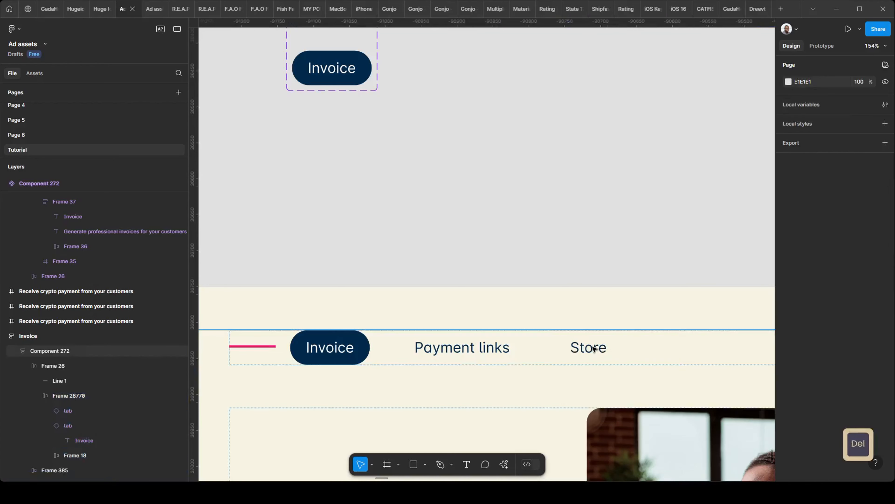
Duplicate the Payment links tab instance within the tab row
{"action": "left_click", "coordinate": [477, 350]}
{"action": "left_click", "coordinate": [473, 346]}
{"action": "key", "text": "ctrl+d"}
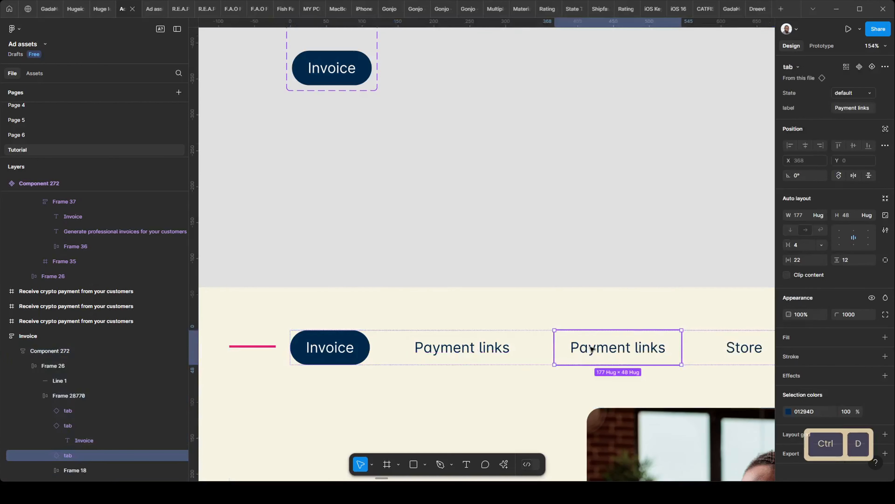
Copy the text Store from the original Store item into the duplicated tab instance's label
{"action": "scroll", "coordinate": [592, 349], "scroll_direction": "right", "scroll_amount": 5}
{"action": "scroll", "coordinate": [513, 340], "scroll_direction": "down", "scroll_amount": 3, "text": "ctrl"}
{"action": "left_click", "coordinate": [506, 344], "text": "ctrl"}
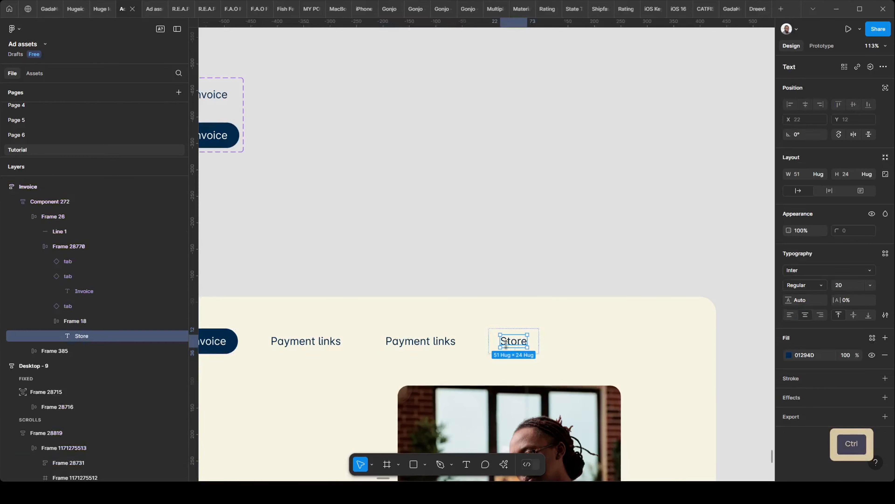
{"action": "double_click", "coordinate": [525, 344]}
{"action": "key", "text": "ctrl+c"}
{"action": "double_click", "coordinate": [421, 340]}
{"action": "key", "text": "ctrl+a"}
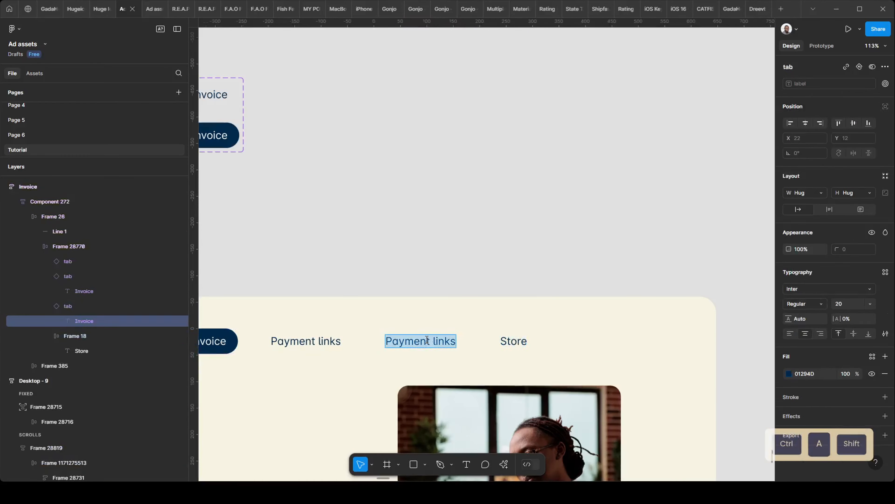
{"action": "key", "text": "ctrl+shift+v"}
Delete the original Store frame at the end of the tab row
{"action": "left_click", "coordinate": [483, 345]}
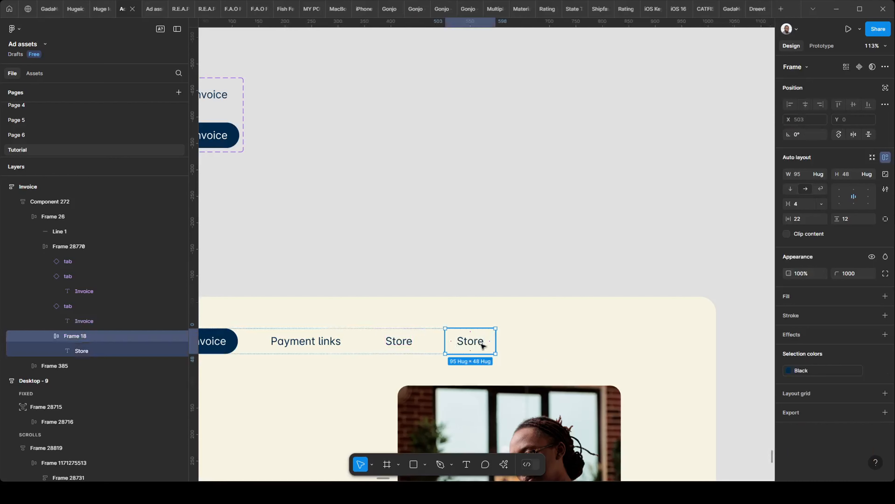
{"action": "key", "text": "Delete"}
{"action": "scroll", "coordinate": [527, 324], "scroll_direction": "down", "scroll_amount": 3}
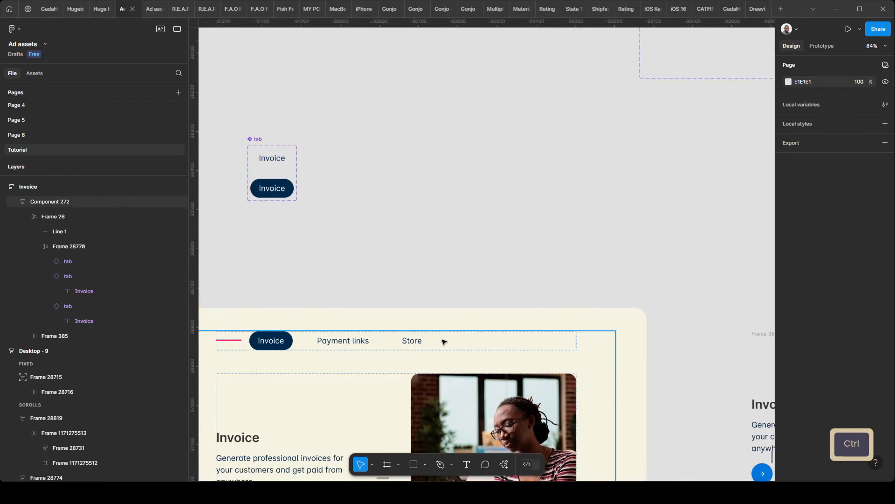
{"action": "scroll", "coordinate": [433, 261], "scroll_direction": "down", "scroll_amount": 1}
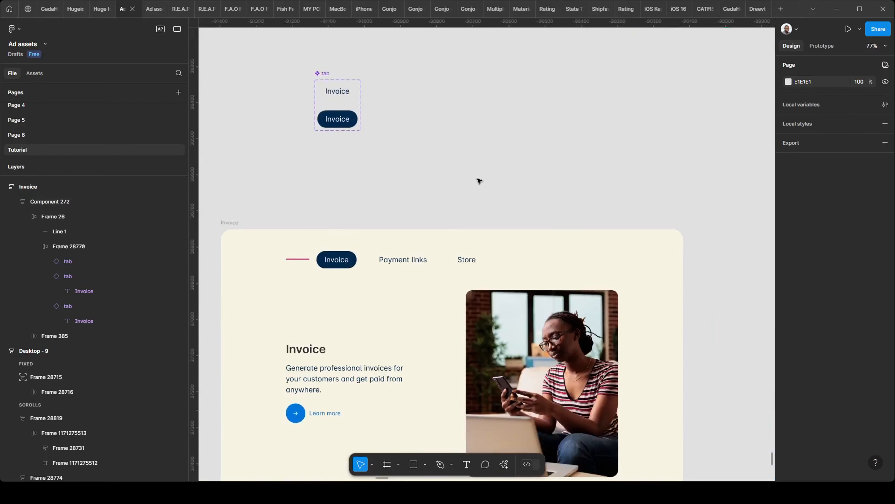
Duplicate the whole Invoice section frame directly below the original, aligned with its left edge
{"action": "scroll", "coordinate": [352, 275], "scroll_direction": "up", "scroll_amount": 2}
{"action": "scroll", "coordinate": [312, 265], "scroll_direction": "down", "scroll_amount": 3}
{"action": "scroll", "coordinate": [291, 253], "scroll_direction": "down", "scroll_amount": 2}
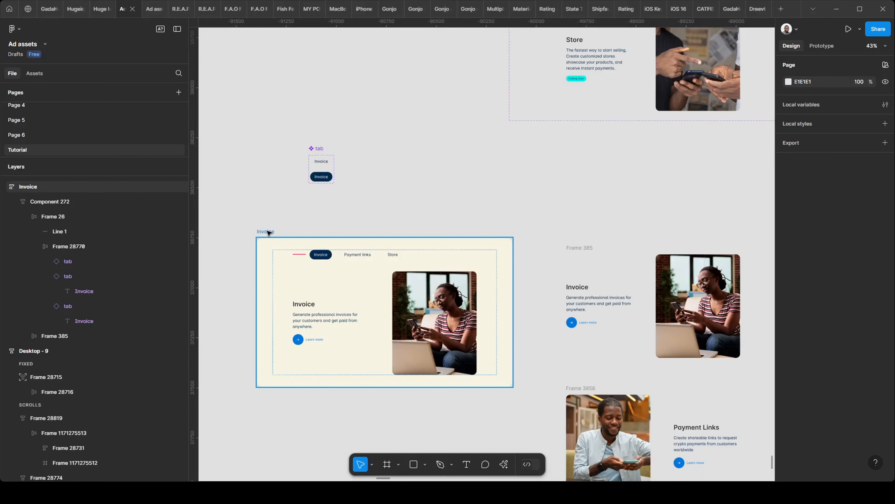
{"action": "left_click", "coordinate": [272, 353]}
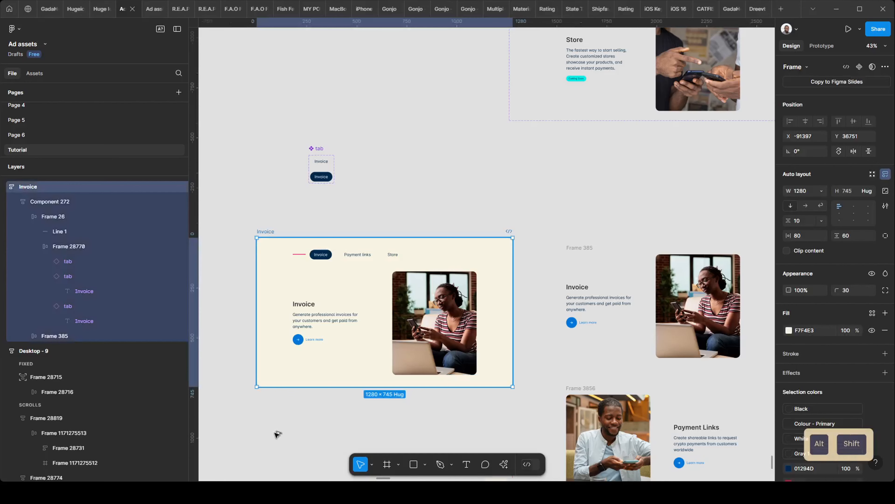
{"action": "left_click_drag", "start_coordinate": [277, 434], "coordinate": [281, 408]}
{"action": "scroll", "coordinate": [278, 390], "scroll_direction": "down", "scroll_amount": 1}
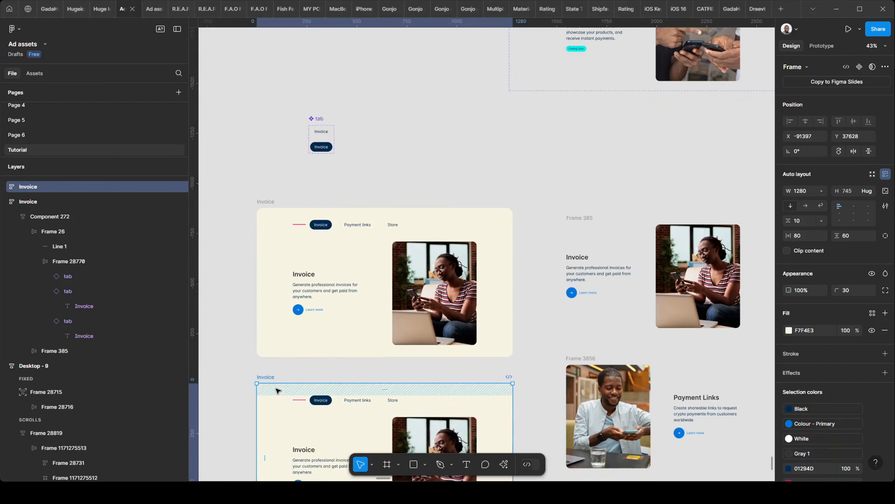
{"action": "scroll", "coordinate": [274, 381], "scroll_direction": "down", "scroll_amount": 1}
Rename the duplicated Invoice frame as payment link
{"action": "scroll", "coordinate": [270, 370], "scroll_direction": "up", "scroll_amount": 4}
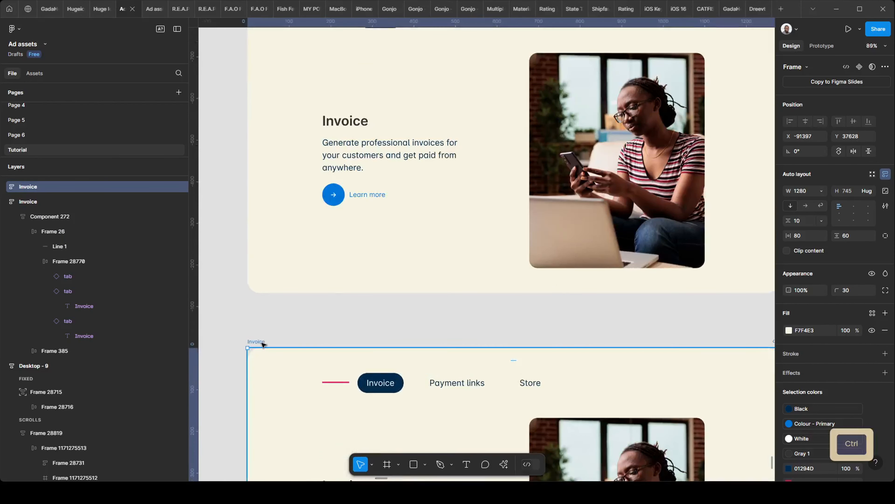
{"action": "type", "text": "pa"}
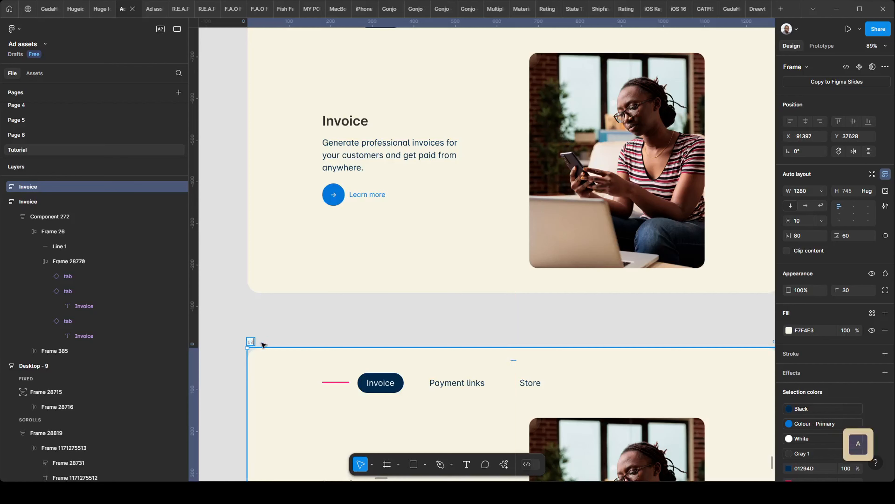
{"action": "type", "text": "yme"}
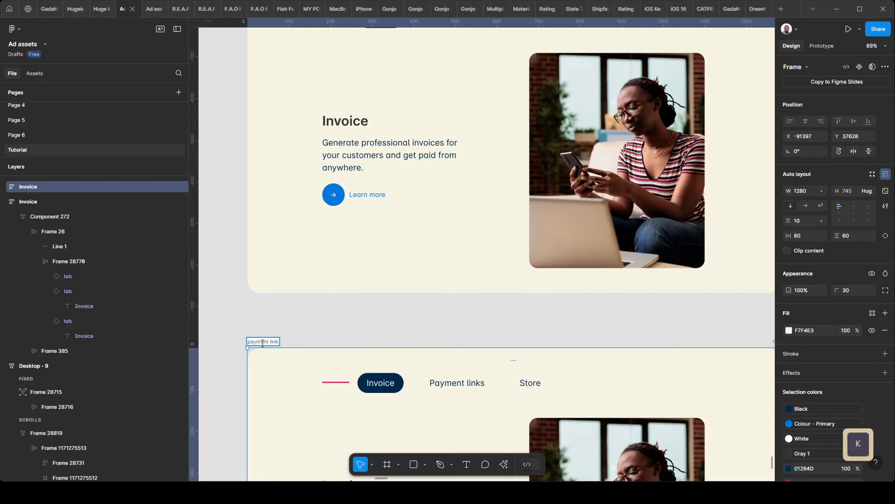
{"action": "type", "text": "nt link"}
{"action": "left_click", "coordinate": [264, 334]}
Compare the Invoice and payment link frames and inspect the payment link frame's fill and selection colours
{"action": "scroll", "coordinate": [244, 329], "scroll_direction": "down", "scroll_amount": 2}
{"action": "scroll", "coordinate": [233, 329], "scroll_direction": "down", "scroll_amount": 1}
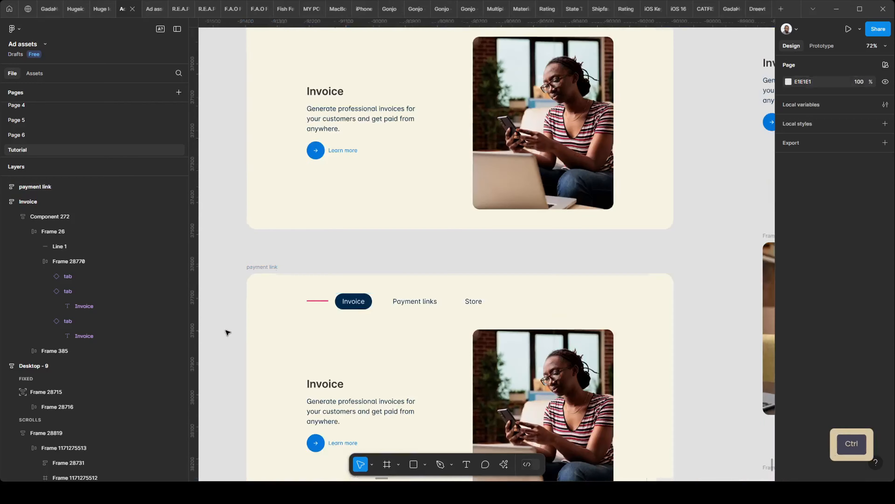
{"action": "scroll", "coordinate": [226, 332], "scroll_direction": "down", "scroll_amount": 1}
{"action": "scroll", "coordinate": [256, 326], "scroll_direction": "down", "scroll_amount": 4}
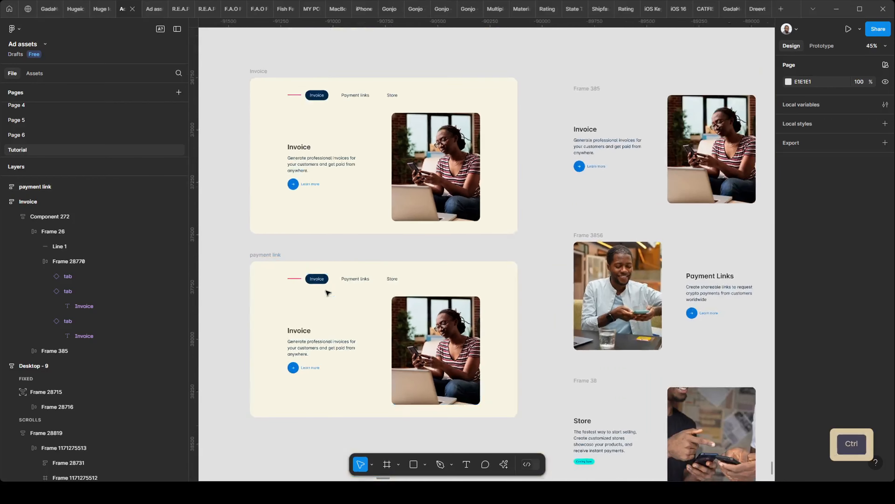
{"action": "scroll", "coordinate": [327, 292], "scroll_direction": "up", "scroll_amount": 1}
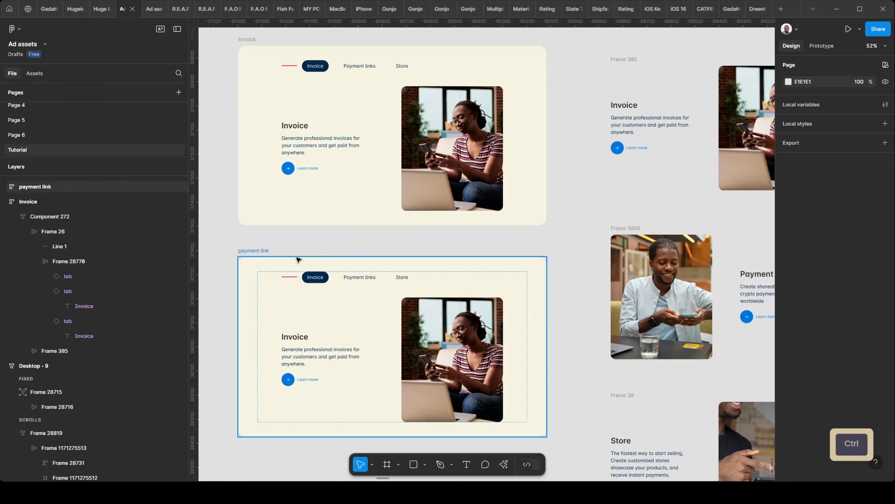
{"action": "scroll", "coordinate": [296, 257], "scroll_direction": "up", "scroll_amount": 1}
{"action": "left_click", "coordinate": [256, 260]}
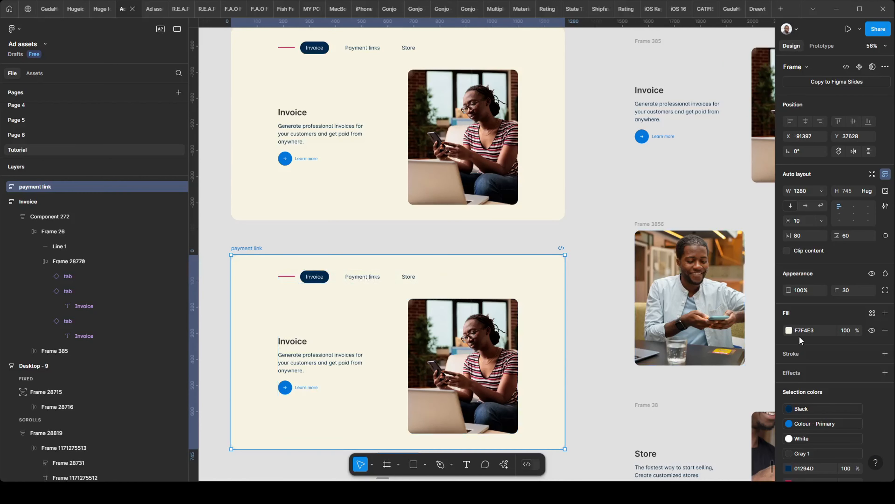
{"action": "scroll", "coordinate": [821, 339], "scroll_direction": "down", "scroll_amount": 3}
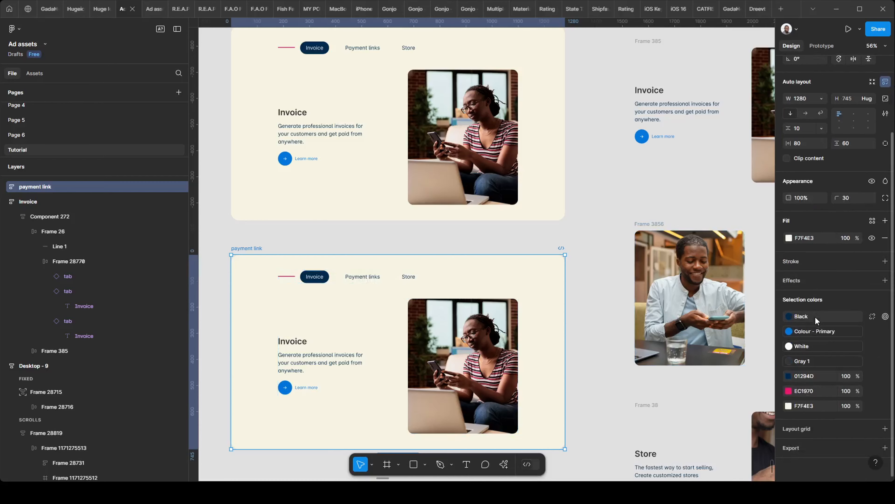
Copy the orange stop colour FFA630 from the gradient stroke of the outlined square behind the Desktop - 9 hero's payment cards
{"action": "scroll", "coordinate": [379, 292], "scroll_direction": "down", "scroll_amount": 5}
{"action": "left_click_drag", "start_coordinate": [474, 318], "coordinate": [385, 332]}
{"action": "left_click_drag", "start_coordinate": [491, 281], "coordinate": [339, 315]}
{"action": "left_click_drag", "start_coordinate": [582, 247], "coordinate": [458, 279]}
{"action": "left_click_drag", "start_coordinate": [564, 198], "coordinate": [525, 276]}
{"action": "left_click_drag", "start_coordinate": [528, 188], "coordinate": [481, 487]}
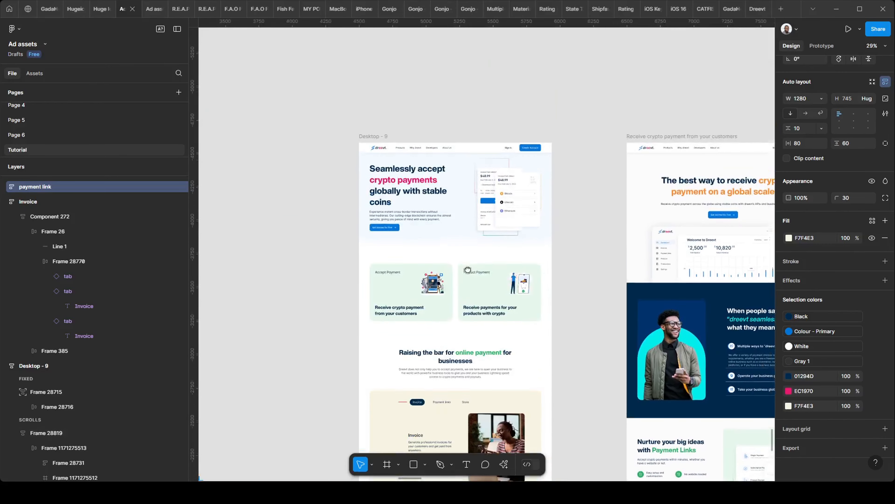
{"action": "scroll", "coordinate": [591, 149], "scroll_direction": "up", "scroll_amount": 5}
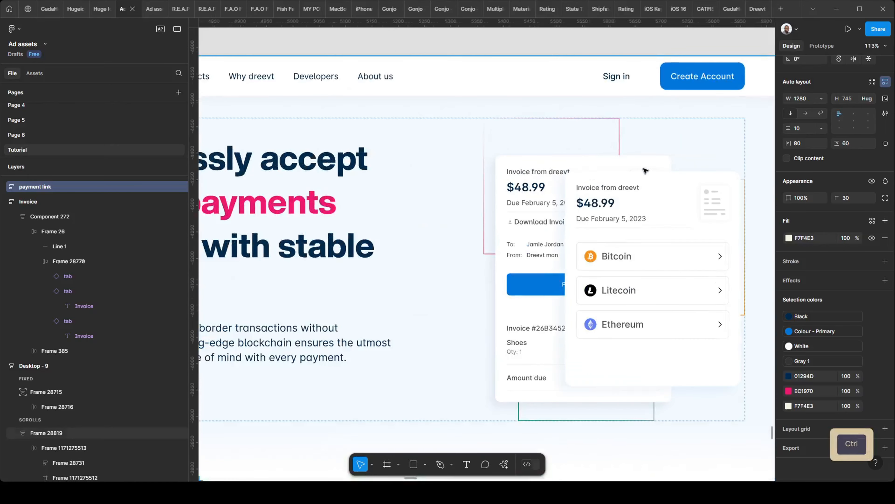
{"action": "scroll", "coordinate": [575, 333], "scroll_direction": "up", "scroll_amount": 1}
{"action": "scroll", "coordinate": [656, 267], "scroll_direction": "left", "scroll_amount": 2}
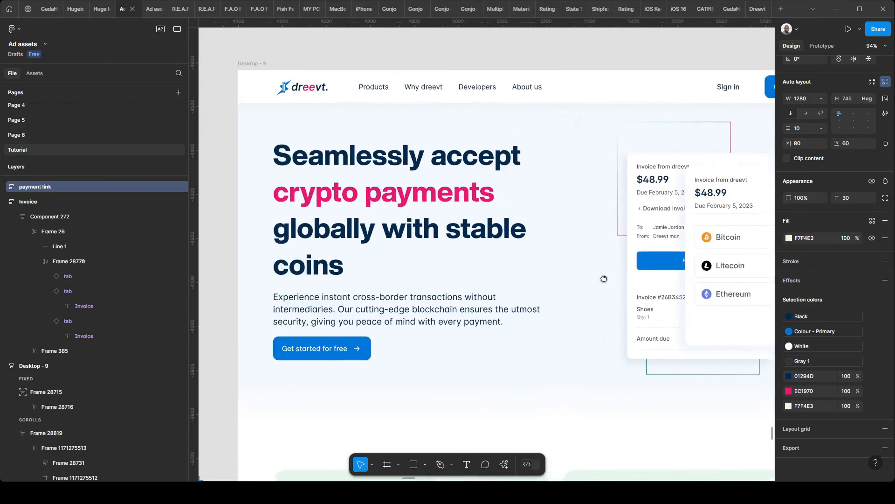
{"action": "scroll", "coordinate": [702, 261], "scroll_direction": "up", "scroll_amount": 4}
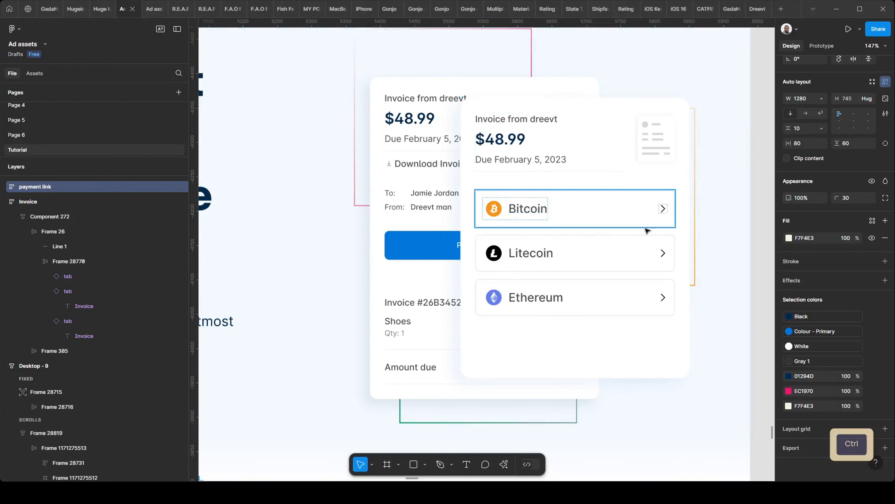
{"action": "left_click", "coordinate": [695, 265], "text": "ctrl"}
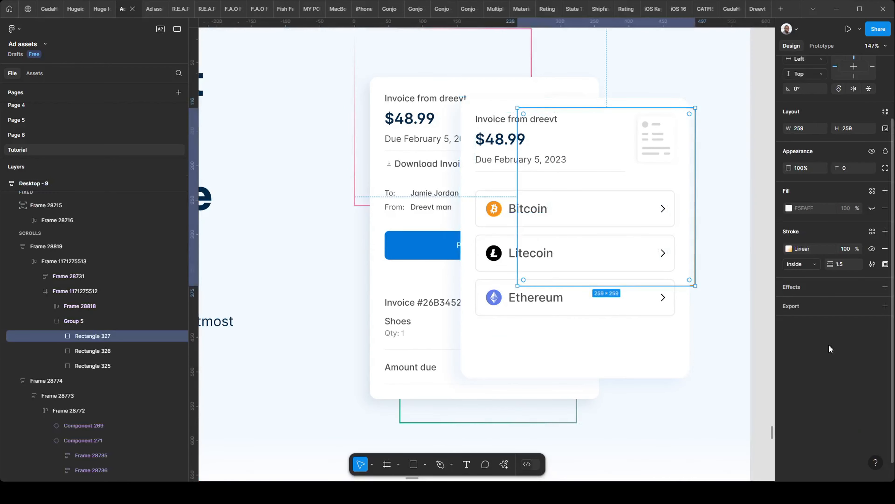
{"action": "left_click", "coordinate": [789, 249]}
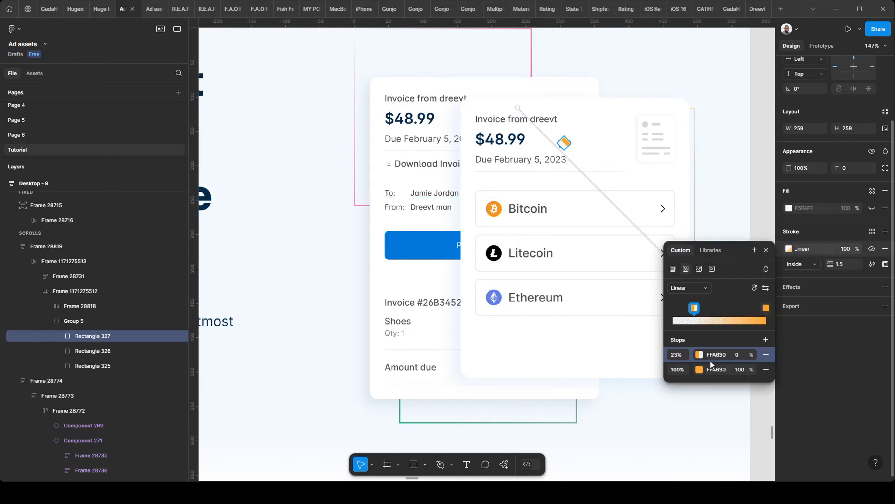
{"action": "left_click", "coordinate": [718, 369]}
{"action": "key", "text": "ctrl+a"}
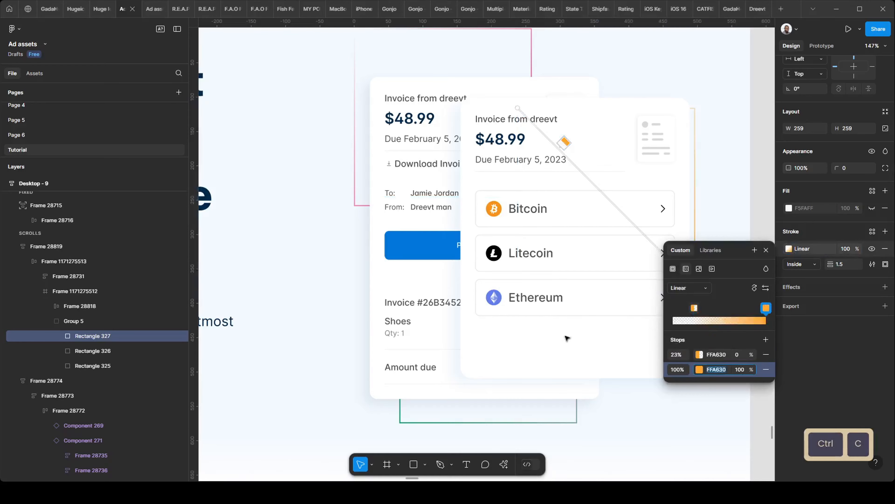
{"action": "key", "text": "Escape"}
Set the payment link frame's fill to EC1970, copied from the pink in its selection colours
{"action": "scroll", "coordinate": [609, 344], "scroll_direction": "down", "scroll_amount": 10}
{"action": "scroll", "coordinate": [659, 296], "scroll_direction": "down", "scroll_amount": 1}
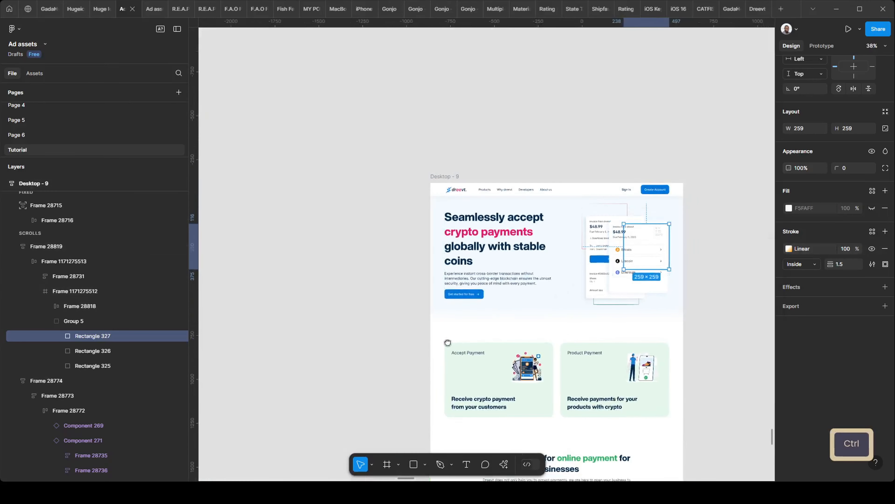
{"action": "left_click_drag", "start_coordinate": [448, 342], "coordinate": [670, 199]}
{"action": "left_click_drag", "start_coordinate": [458, 353], "coordinate": [608, 236]}
{"action": "left_click_drag", "start_coordinate": [522, 383], "coordinate": [620, 68]}
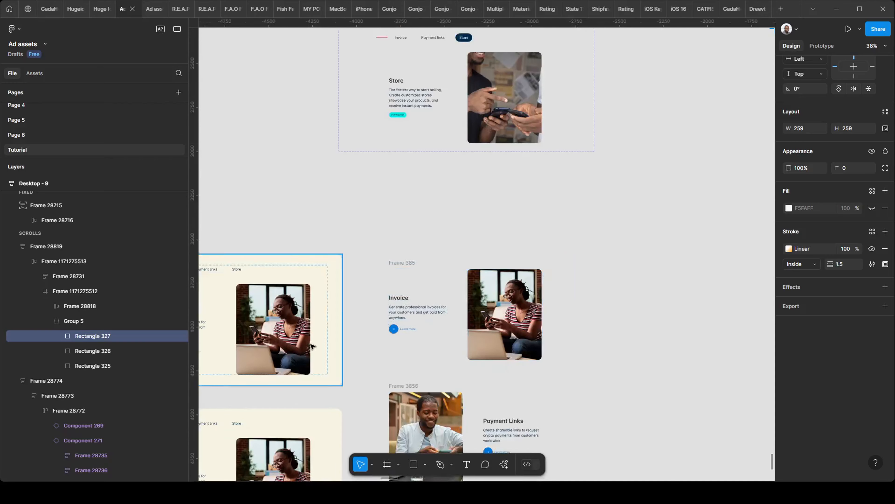
{"action": "left_click_drag", "start_coordinate": [306, 333], "coordinate": [493, 164]}
{"action": "left_click_drag", "start_coordinate": [448, 282], "coordinate": [484, 240]}
{"action": "scroll", "coordinate": [540, 251], "scroll_direction": "down", "scroll_amount": 1}
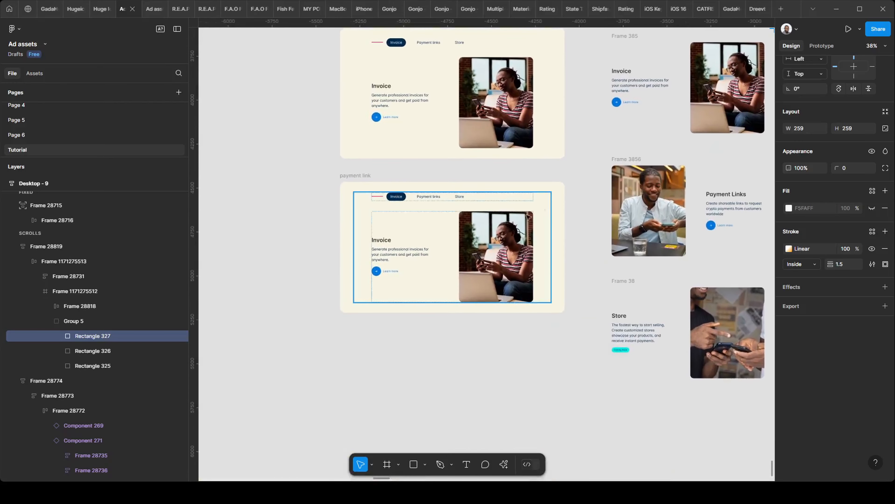
{"action": "scroll", "coordinate": [345, 212], "scroll_direction": "up", "scroll_amount": 5}
{"action": "left_click", "coordinate": [364, 179]}
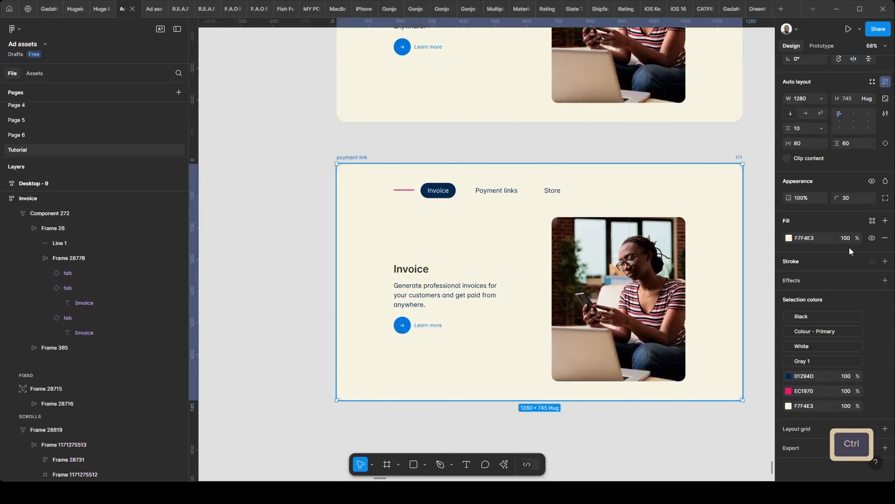
{"action": "left_click", "coordinate": [789, 238]}
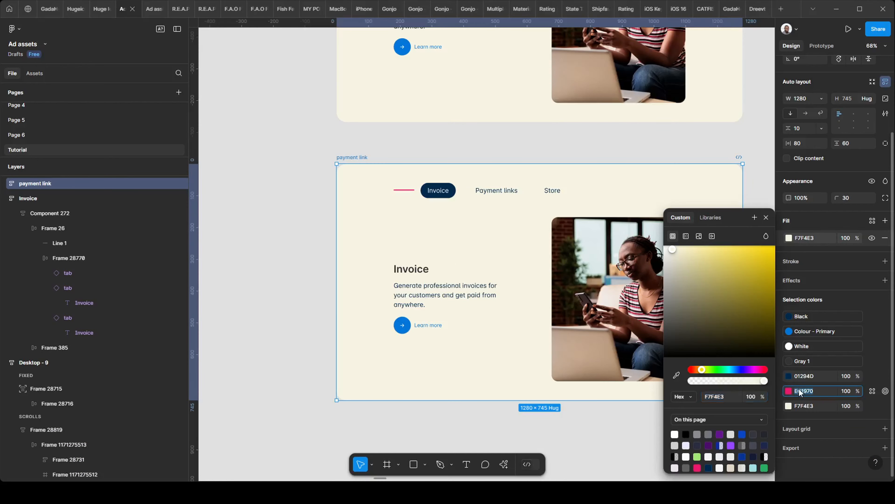
{"action": "key", "text": "ctrl+a"}
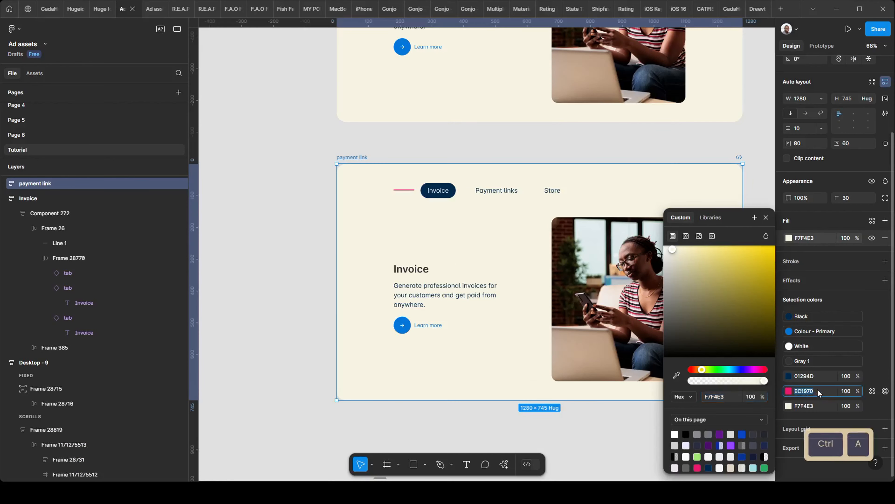
{"action": "key", "text": "ctrl+c"}
{"action": "left_click", "coordinate": [806, 238]}
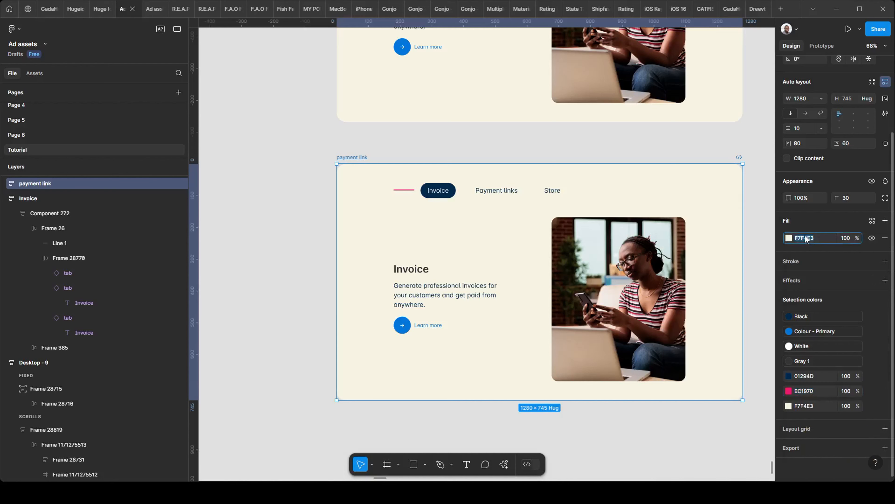
{"action": "key", "text": "ctrl+v"}
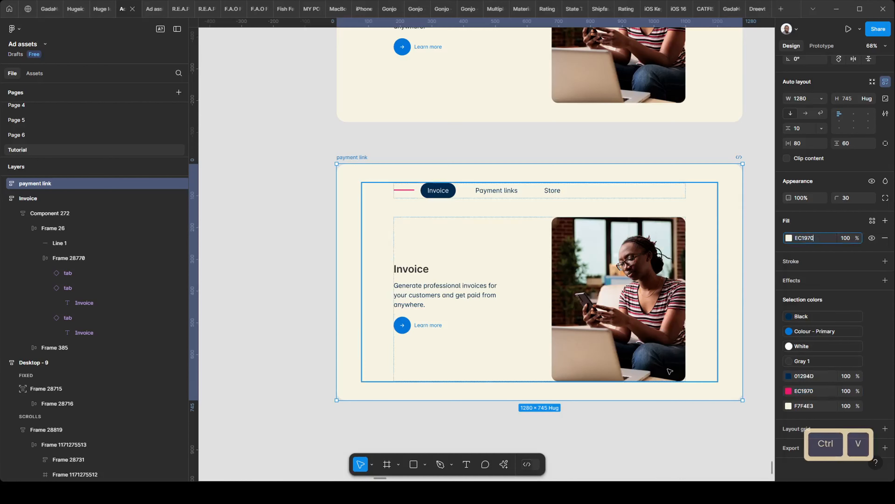
{"action": "left_click", "coordinate": [613, 416]}
Lighten the payment link frame's fill to the pale pink FCE3ED
{"action": "scroll", "coordinate": [579, 386], "scroll_direction": "down", "scroll_amount": 3}
{"action": "scroll", "coordinate": [579, 386], "scroll_direction": "right", "scroll_amount": 3}
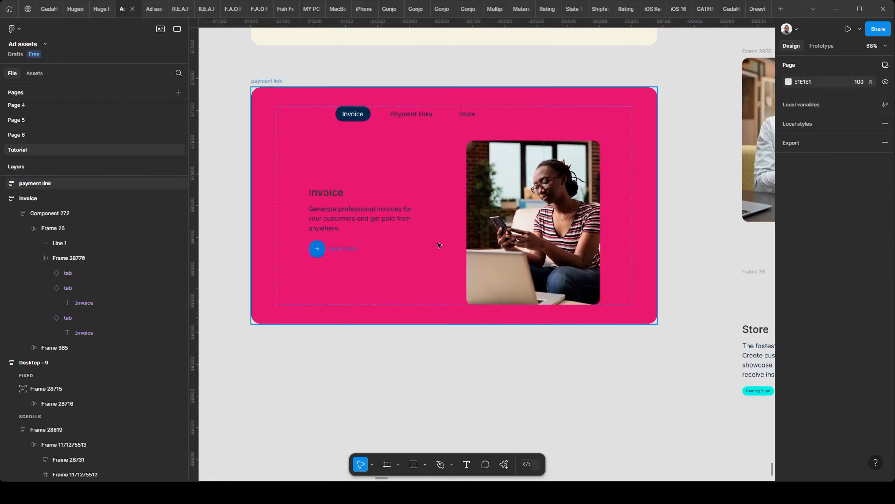
{"action": "left_click", "coordinate": [261, 80]}
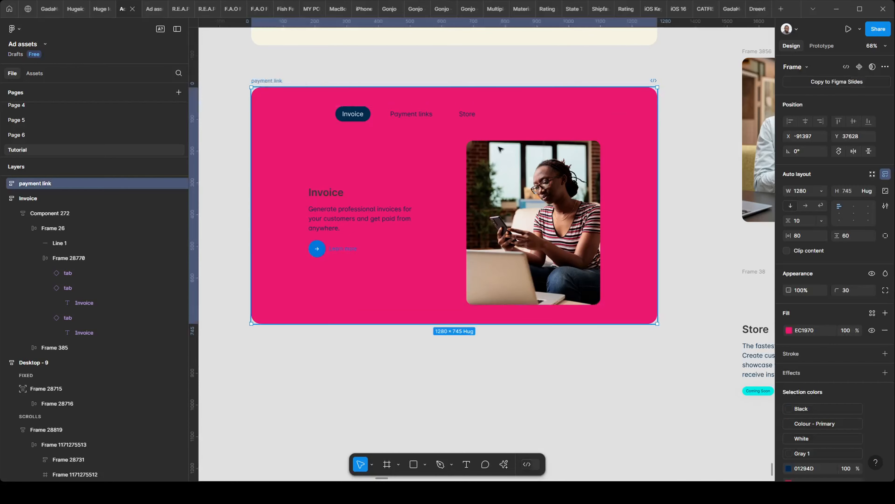
{"action": "left_click", "coordinate": [788, 331]}
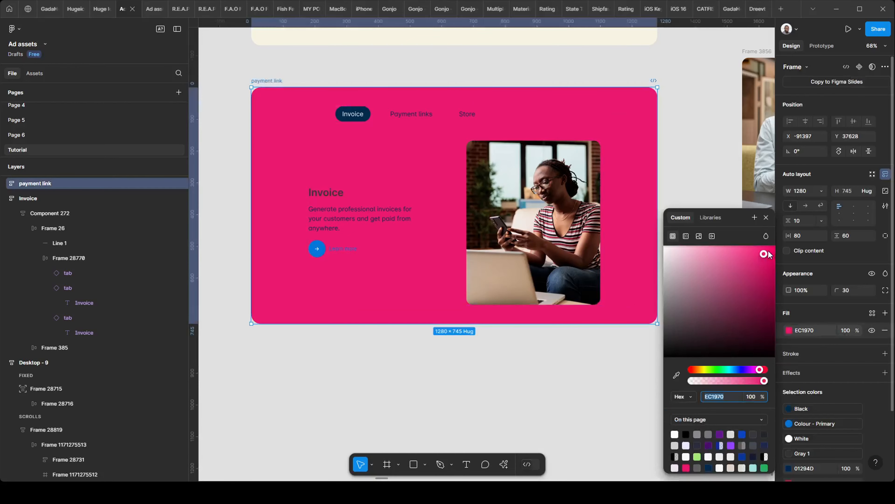
{"action": "left_click_drag", "start_coordinate": [765, 251], "coordinate": [675, 250]}
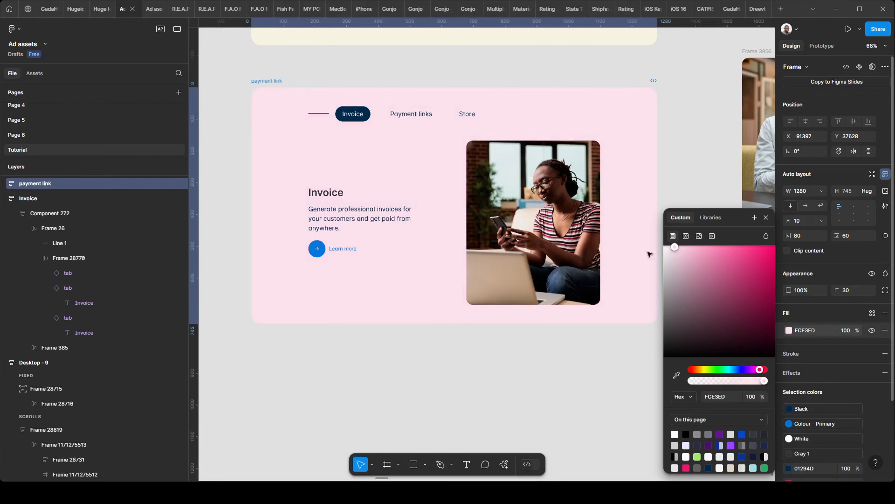
{"action": "left_click", "coordinate": [269, 353]}
{"action": "scroll", "coordinate": [278, 209], "scroll_direction": "up", "scroll_amount": 3}
{"action": "scroll", "coordinate": [310, 174], "scroll_direction": "down", "scroll_amount": 6}
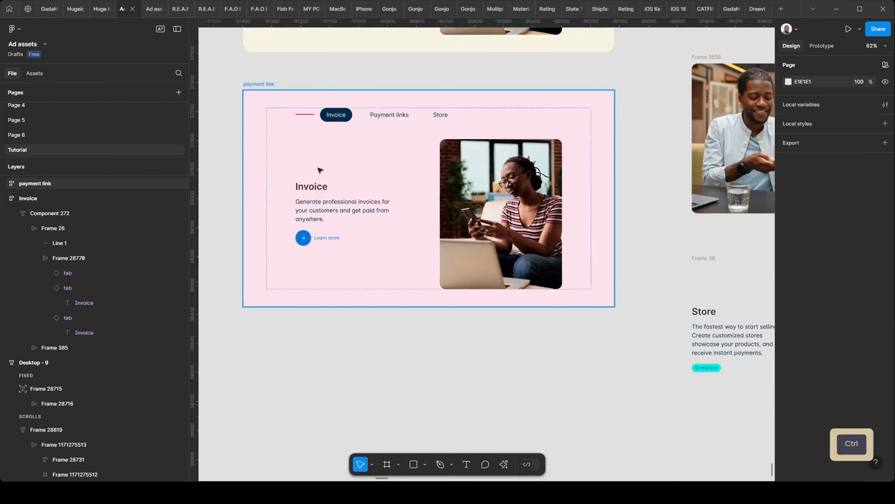
{"action": "scroll", "coordinate": [258, 137], "scroll_direction": "up", "scroll_amount": 3}
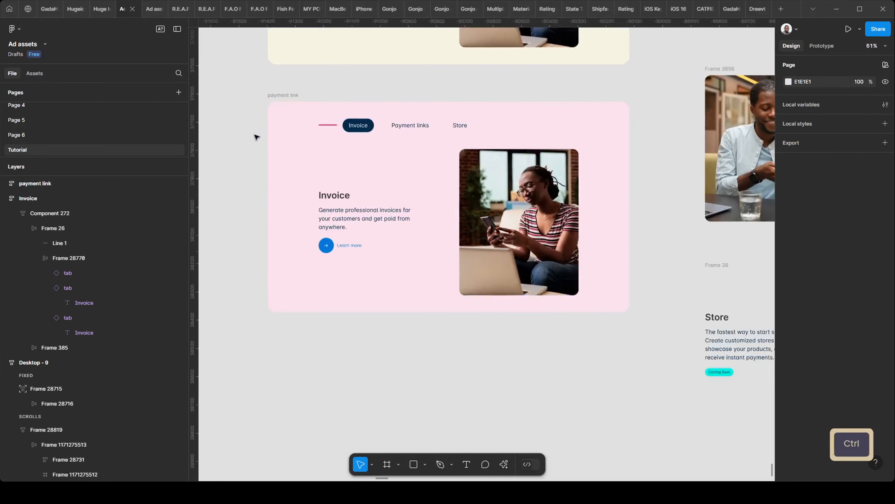
Undo the pale pink lightening of the payment link frame's fill
{"action": "left_click", "coordinate": [280, 95]}
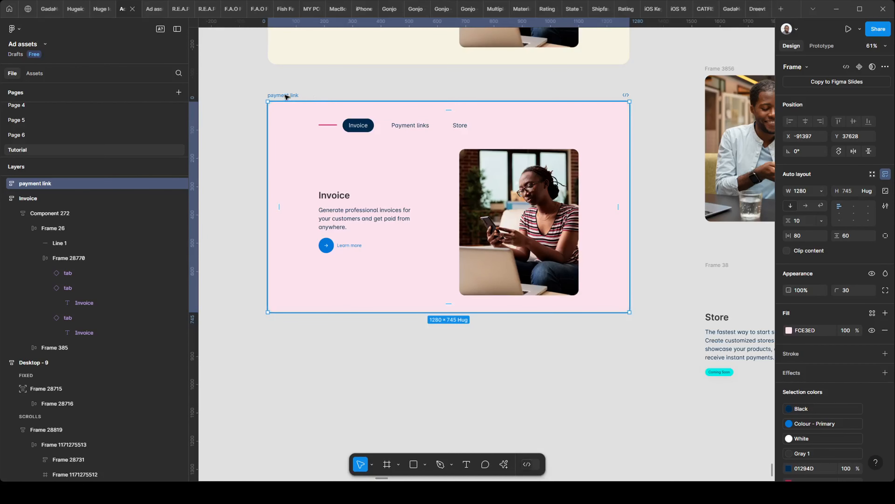
{"action": "key", "text": "ctrl+z"}
{"action": "key", "text": "ctrl+z"}
{"action": "key", "text": "ctrl+z"}
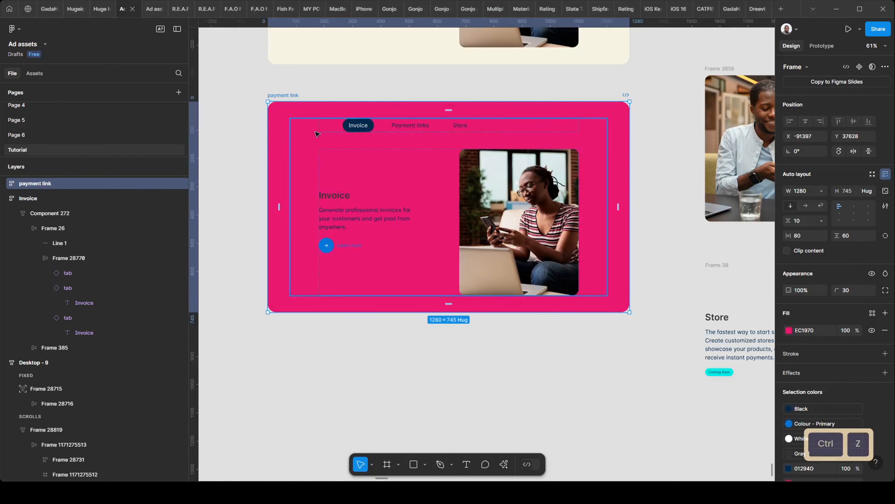
Switch the payment link frame's fill colour to the HSB model and raise its brightness to 100
{"action": "left_click", "coordinate": [789, 330]}
{"action": "left_click", "coordinate": [692, 397]}
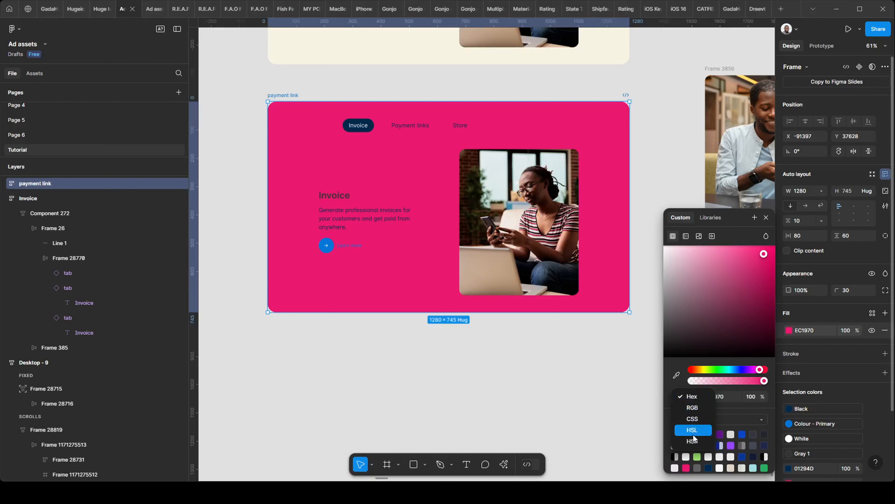
{"action": "left_click", "coordinate": [692, 440]}
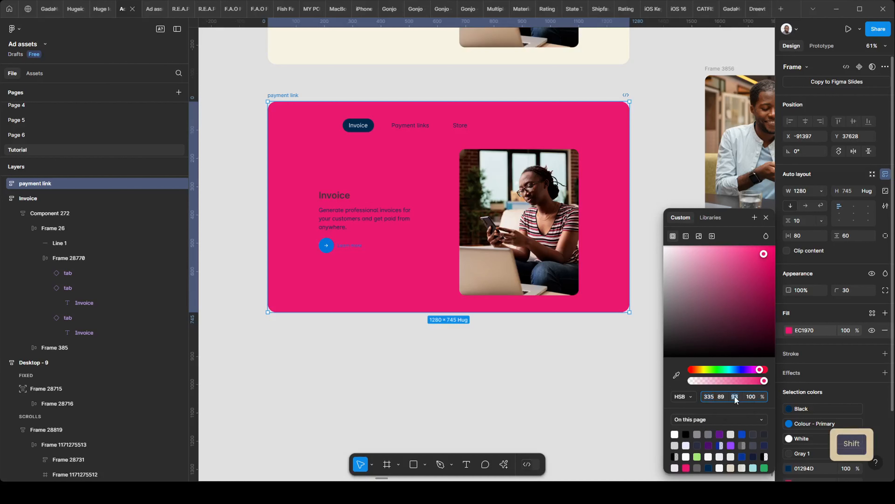
{"action": "key", "text": "shift+Up"}
Reduce the saturation of the payment link frame's fill to 9
{"action": "left_click", "coordinate": [719, 397]}
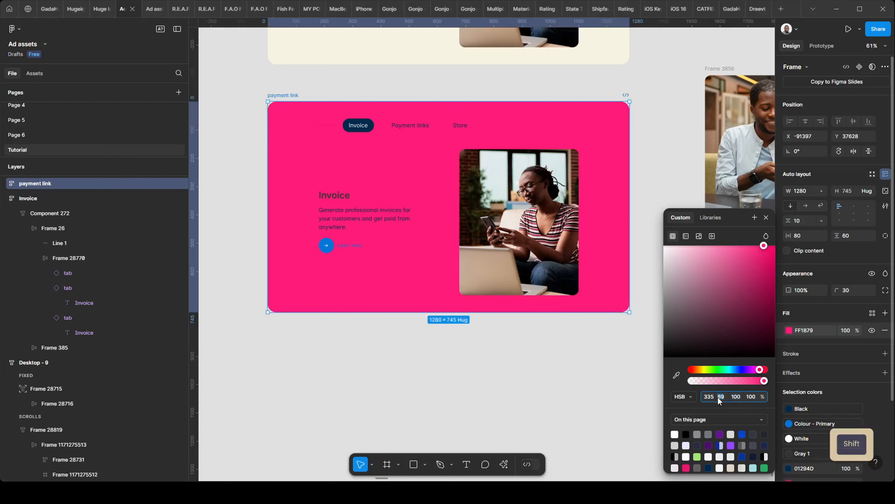
{"action": "key", "text": "shift+Down"}
{"action": "key", "text": "shift+Down"}
{"action": "key", "text": "shift+Down"}
{"action": "key", "text": "shift+Down"}
{"action": "key", "text": "shift+Down"}
{"action": "key", "text": "shift+Down"}
{"action": "key", "text": "shift+Down"}
{"action": "key", "text": "shift+Down"}
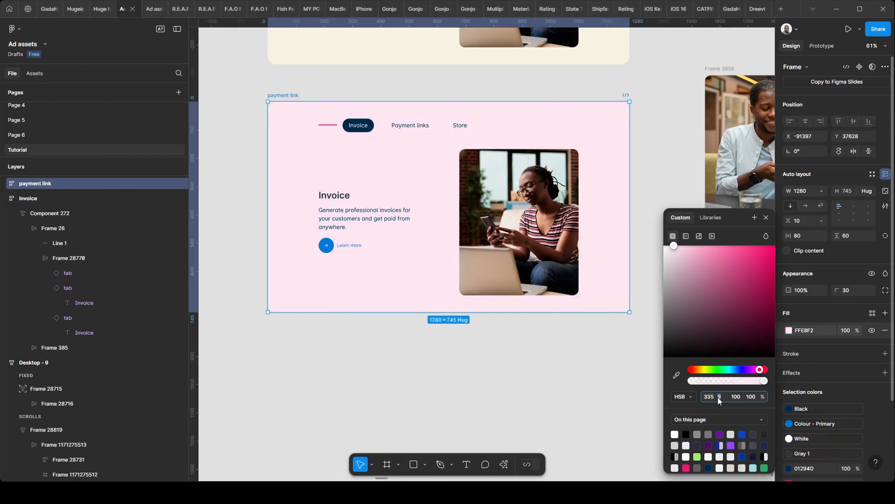
{"action": "key", "text": "Down"}
{"action": "key", "text": "Up"}
{"action": "key", "text": "Up"}
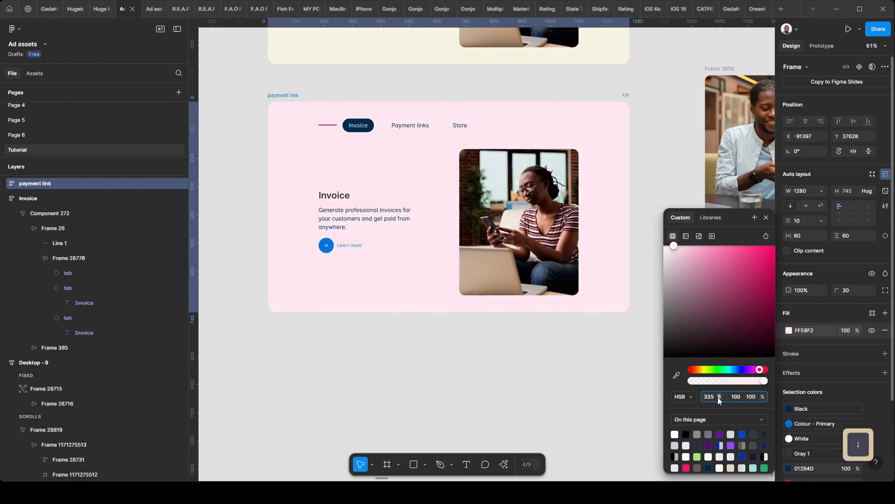
{"action": "key", "text": "Down"}
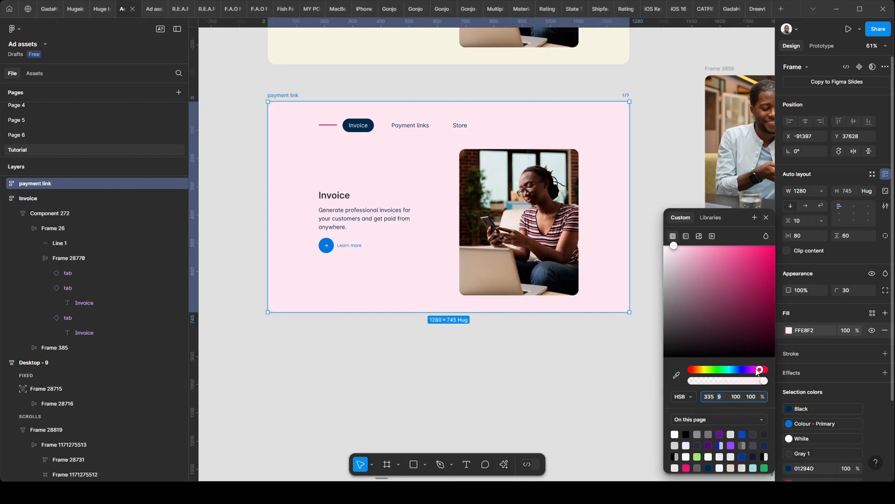
Shift the hue of the payment link frame's fill to 313, giving FFE8FA, and deselect the frame
{"action": "left_click_drag", "start_coordinate": [760, 369], "coordinate": [755, 371]}
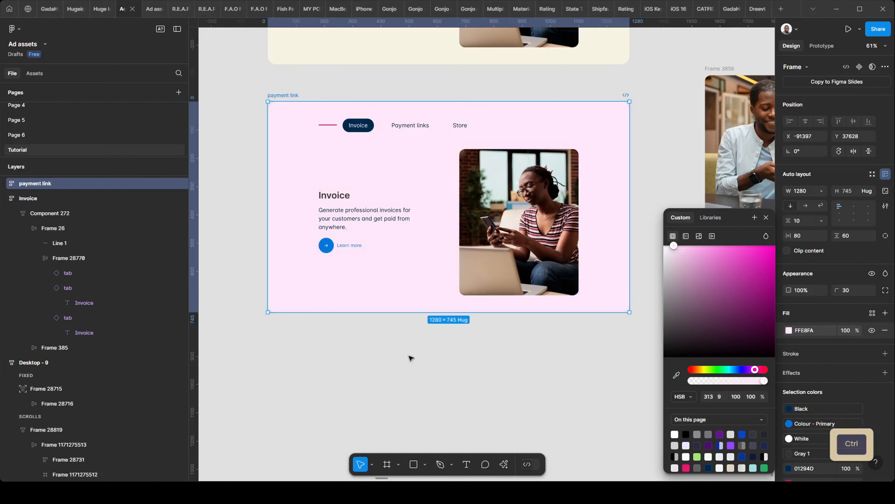
{"action": "scroll", "coordinate": [410, 358], "scroll_direction": "down", "scroll_amount": 5}
{"action": "scroll", "coordinate": [445, 309], "scroll_direction": "down", "scroll_amount": 2}
{"action": "key", "text": "Escape"}
{"action": "scroll", "coordinate": [329, 122], "scroll_direction": "up", "scroll_amount": 1}
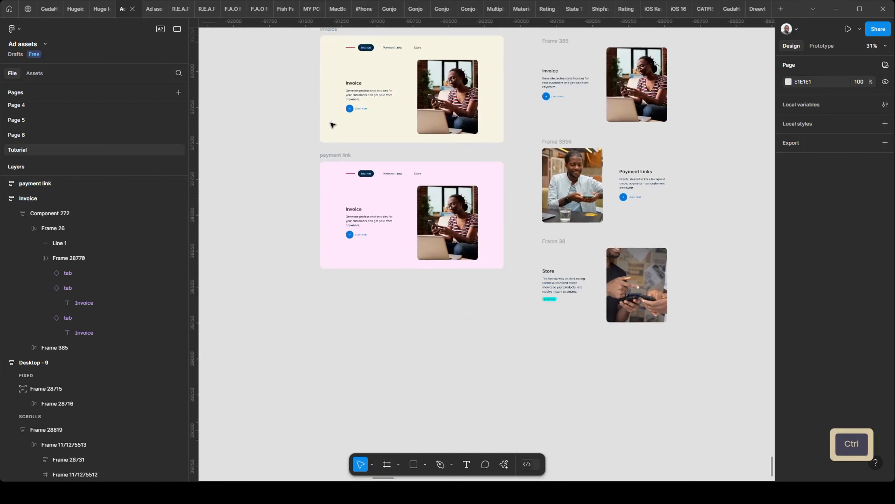
Duplicate the payment link frame directly below the original, aligned with its left edge, and open the copy's name for editing
{"action": "left_click", "coordinate": [323, 153]}
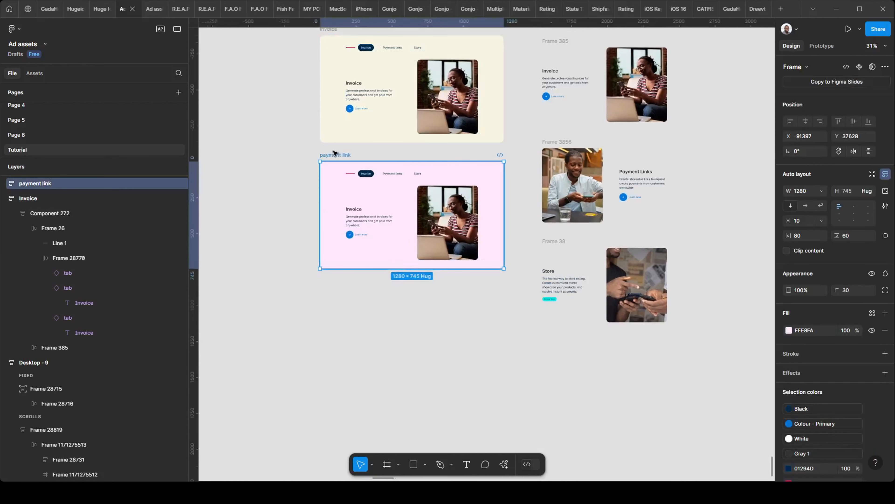
{"action": "left_click_drag", "start_coordinate": [334, 152], "coordinate": [347, 287]}
{"action": "scroll", "coordinate": [347, 288], "scroll_direction": "up", "scroll_amount": 5}
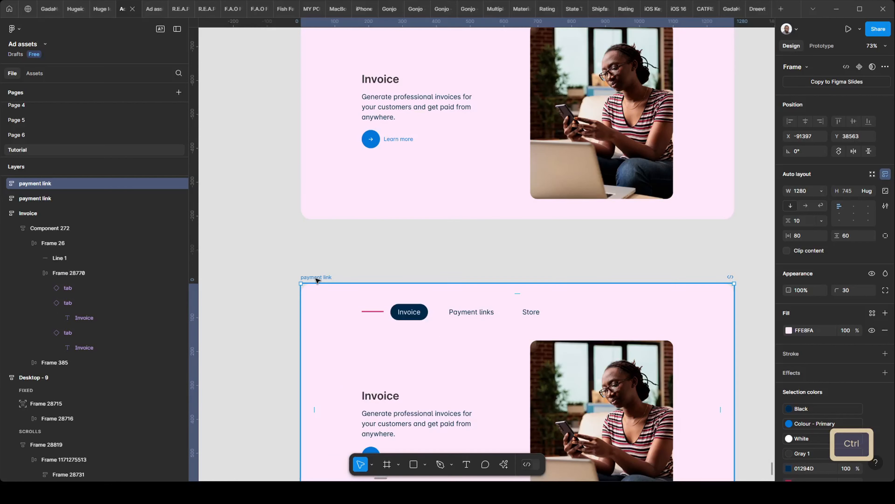
{"action": "scroll", "coordinate": [329, 274], "scroll_direction": "up", "scroll_amount": 3}
{"action": "scroll", "coordinate": [416, 266], "scroll_direction": "down", "scroll_amount": 1}
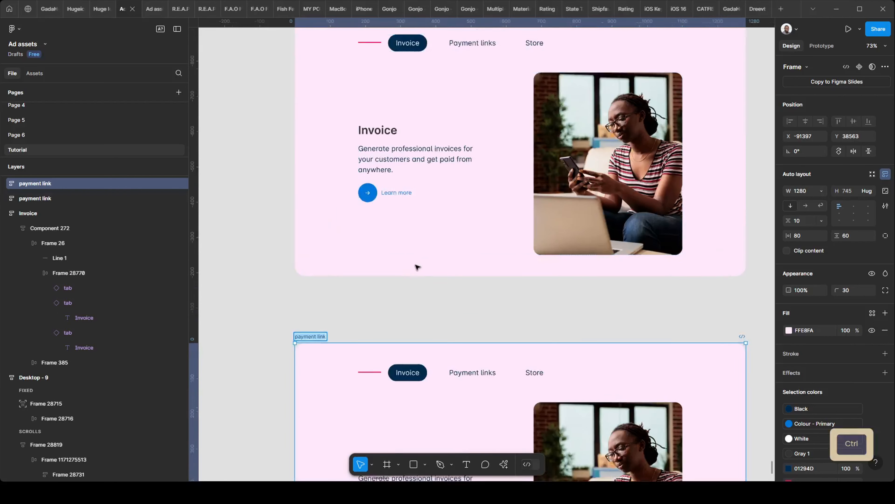
{"action": "scroll", "coordinate": [334, 322], "scroll_direction": "down", "scroll_amount": 2}
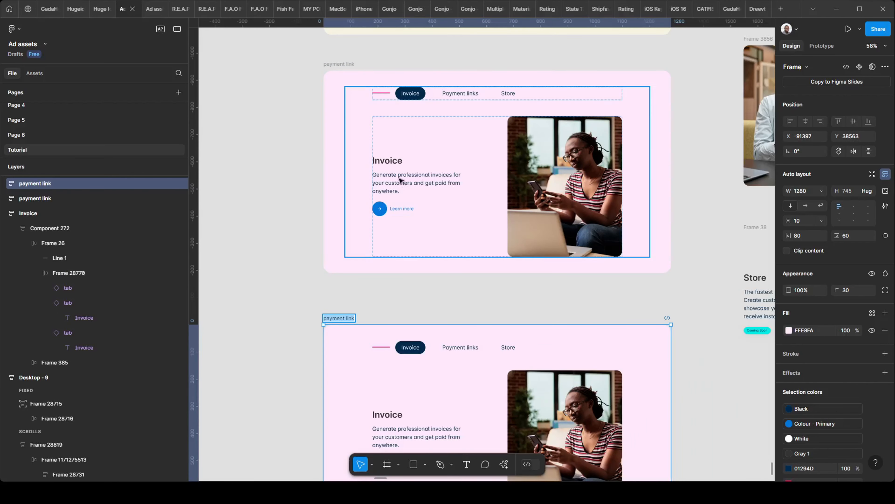
Rename the duplicated payment link frame as store and deselect it
{"action": "scroll", "coordinate": [393, 166], "scroll_direction": "up", "scroll_amount": 5}
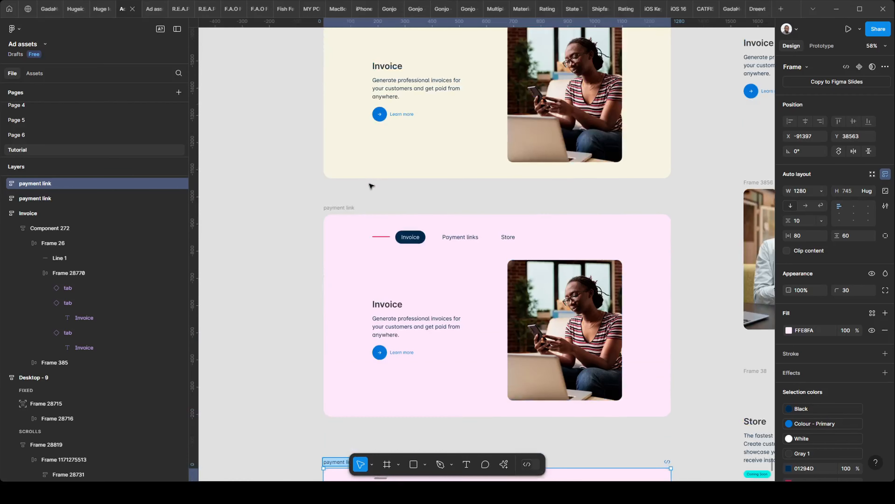
{"action": "scroll", "coordinate": [370, 186], "scroll_direction": "up", "scroll_amount": 1}
{"action": "scroll", "coordinate": [368, 212], "scroll_direction": "down", "scroll_amount": 6}
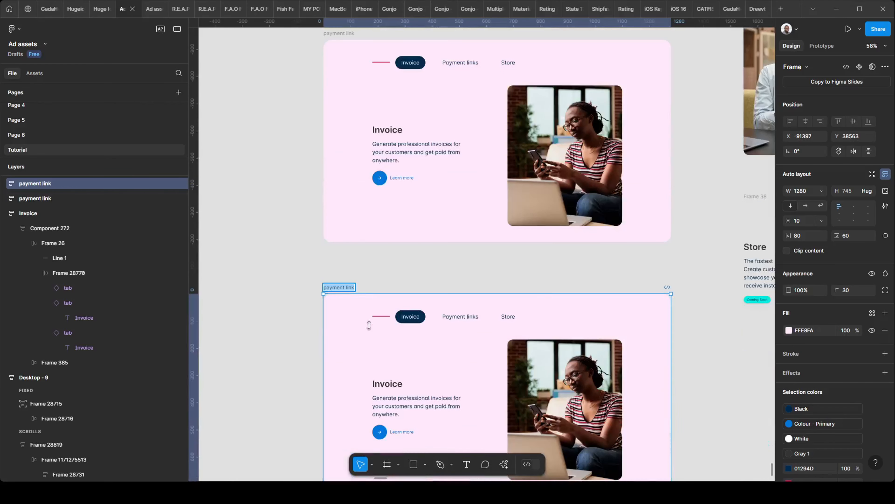
{"action": "scroll", "coordinate": [375, 304], "scroll_direction": "up", "scroll_amount": 1}
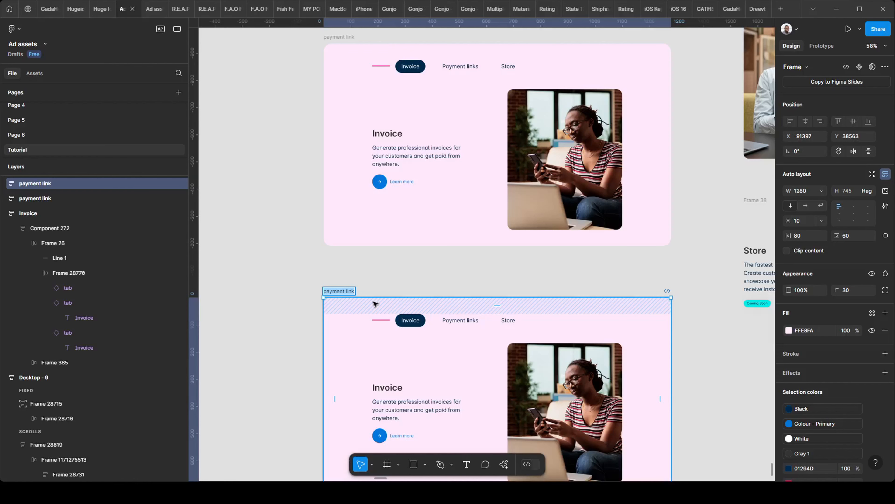
{"action": "type", "text": "store"}
{"action": "left_click", "coordinate": [441, 294]}
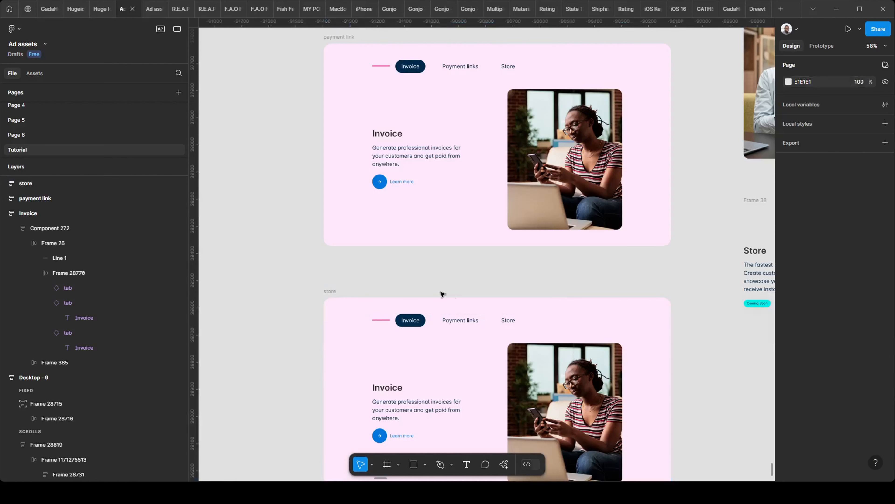
In the payment link frame, set the Invoice tab's state to default and the Payment links tab's state to active
{"action": "scroll", "coordinate": [450, 105], "scroll_direction": "up", "scroll_amount": 1}
{"action": "scroll", "coordinate": [414, 121], "scroll_direction": "up", "scroll_amount": 3}
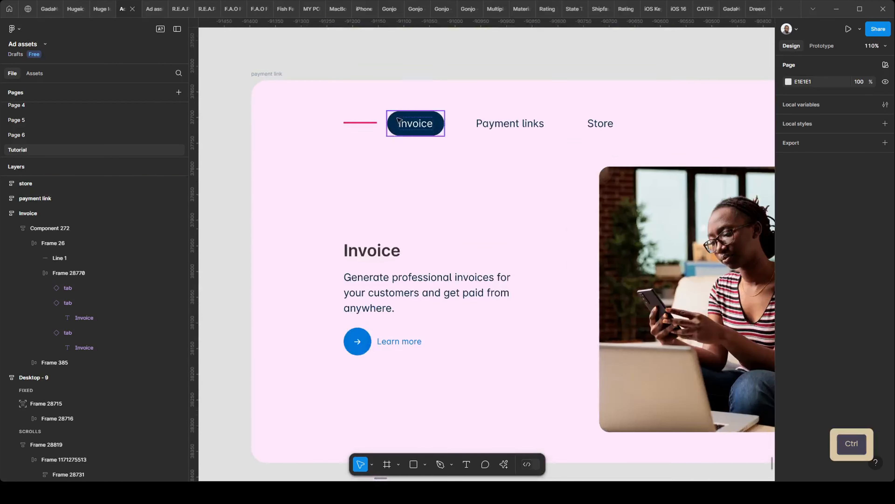
{"action": "left_click", "coordinate": [439, 120], "text": "ctrl"}
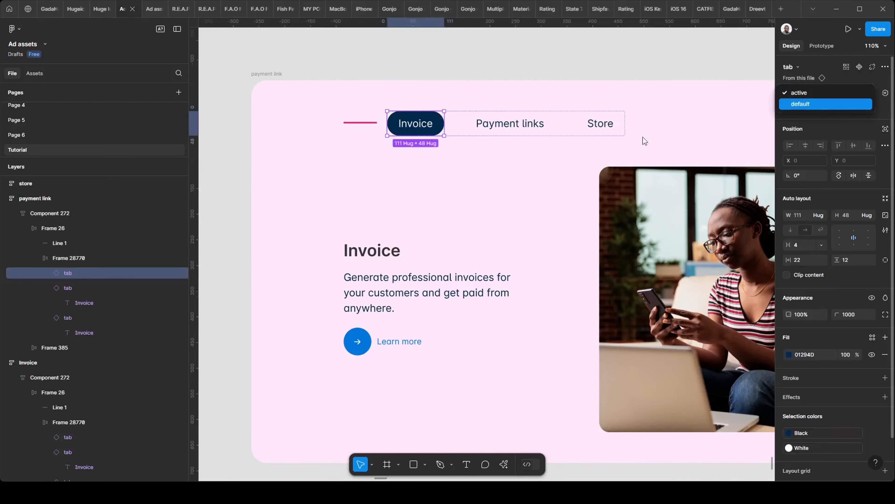
{"action": "left_click", "coordinate": [860, 103]}
{"action": "key", "text": "Tab"}
{"action": "left_click", "coordinate": [860, 93]}
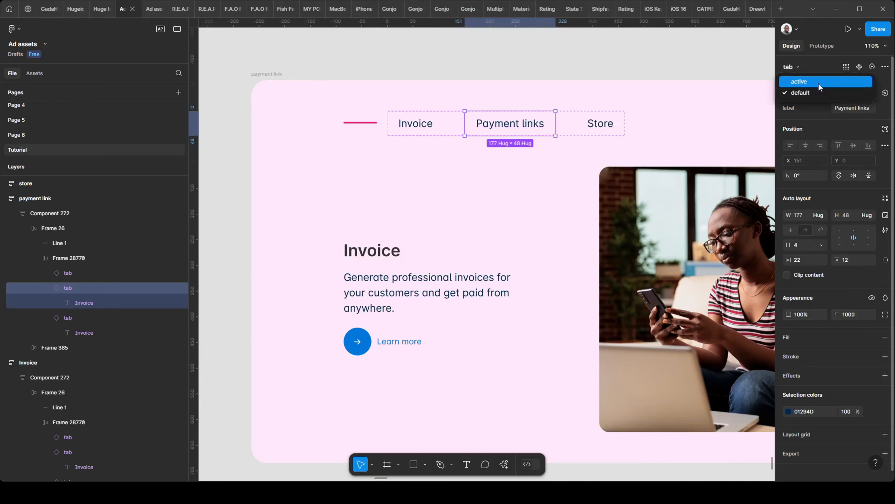
{"action": "left_click", "coordinate": [818, 82]}
{"action": "scroll", "coordinate": [247, 197], "scroll_direction": "down", "scroll_amount": 5}
{"action": "left_click", "coordinate": [243, 200]}
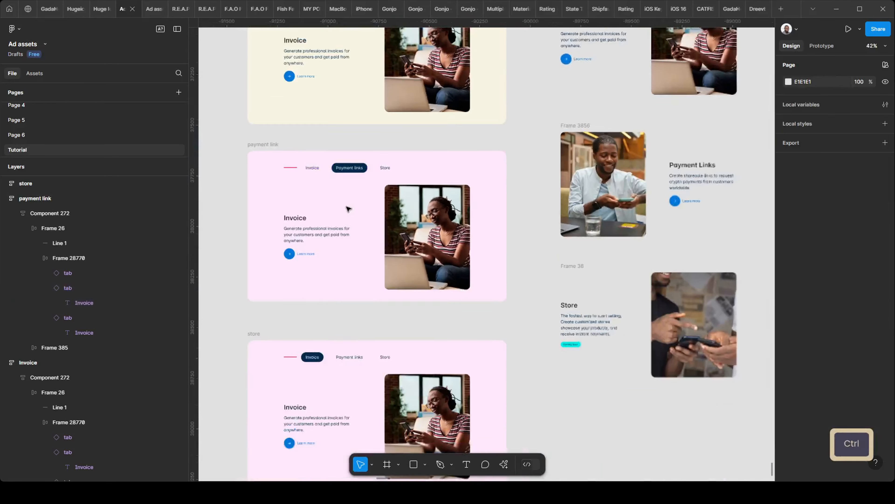
In the store frame, set the Invoice tab's state to default and the Store tab's state to active
{"action": "scroll", "coordinate": [318, 353], "scroll_direction": "up", "scroll_amount": 5}
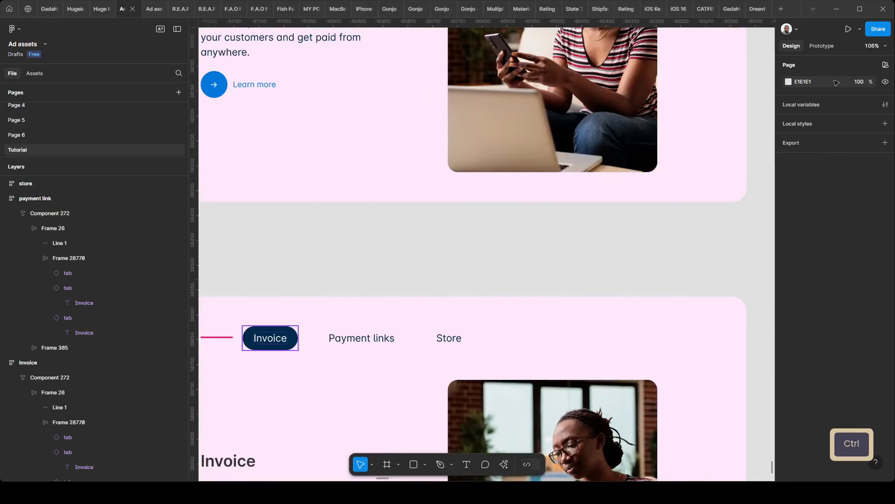
{"action": "left_click", "coordinate": [270, 337], "text": "ctrl"}
{"action": "left_click", "coordinate": [853, 93]}
{"action": "left_click", "coordinate": [842, 103]}
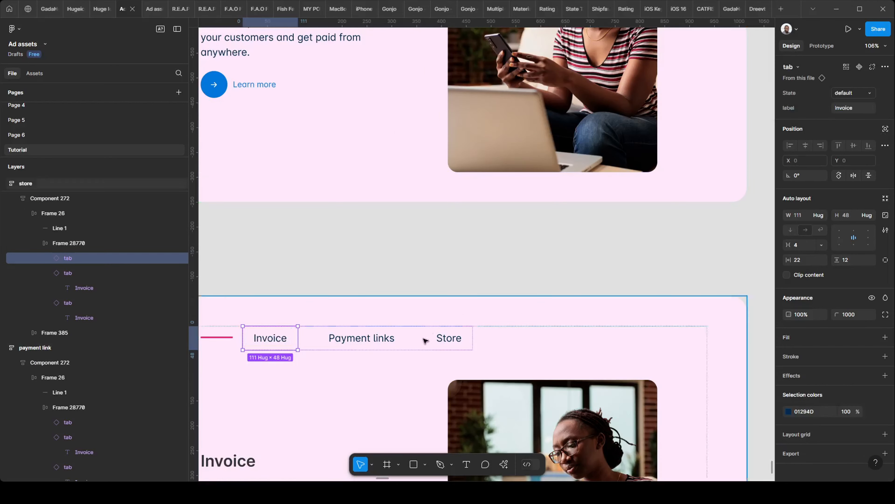
{"action": "left_click", "coordinate": [426, 340], "text": "ctrl"}
{"action": "left_click", "coordinate": [853, 90]}
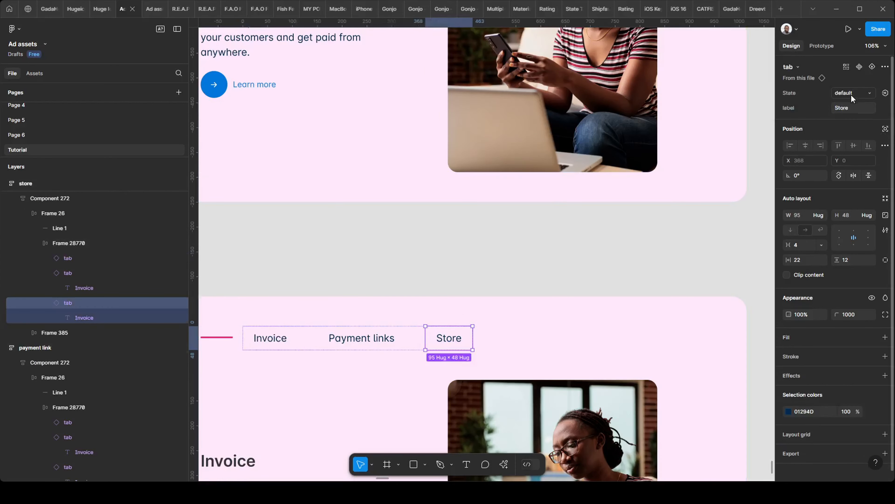
{"action": "left_click", "coordinate": [581, 258]}
{"action": "scroll", "coordinate": [494, 244], "scroll_direction": "down", "scroll_amount": 5}
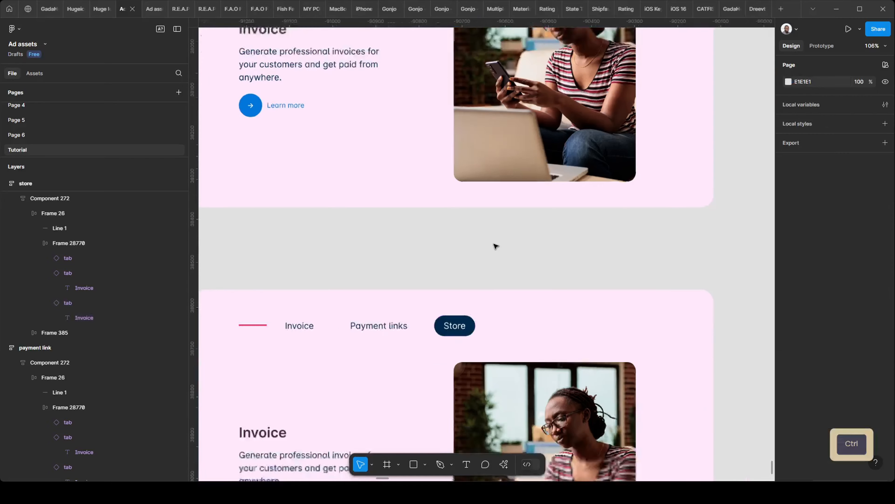
{"action": "scroll", "coordinate": [332, 240], "scroll_direction": "up", "scroll_amount": 4}
Copy the green 009664 from the gradient stroke of the rectangle behind the invoice cards in the Desktop - 9 hero section
{"action": "scroll", "coordinate": [328, 234], "scroll_direction": "down", "scroll_amount": 8}
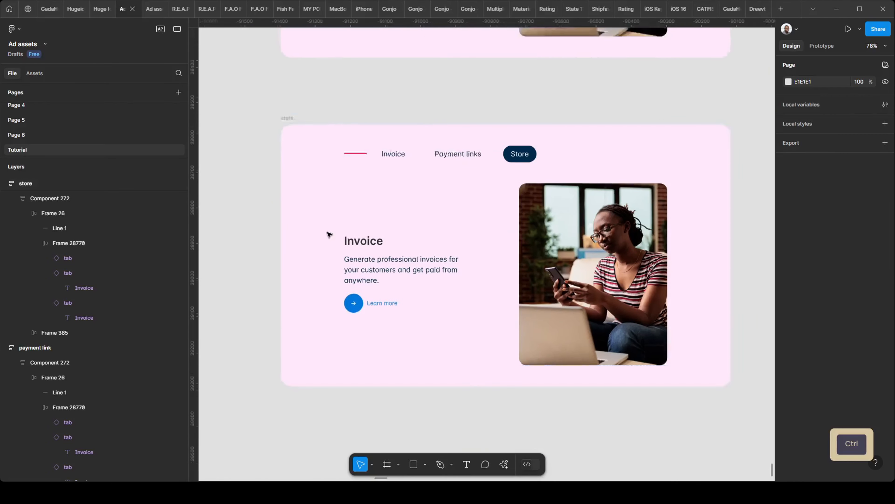
{"action": "left_click_drag", "start_coordinate": [704, 243], "coordinate": [526, 360]}
{"action": "scroll", "coordinate": [565, 246], "scroll_direction": "down", "scroll_amount": 3}
{"action": "left_click_drag", "start_coordinate": [678, 218], "coordinate": [419, 419]}
{"action": "scroll", "coordinate": [537, 93], "scroll_direction": "up", "scroll_amount": 2}
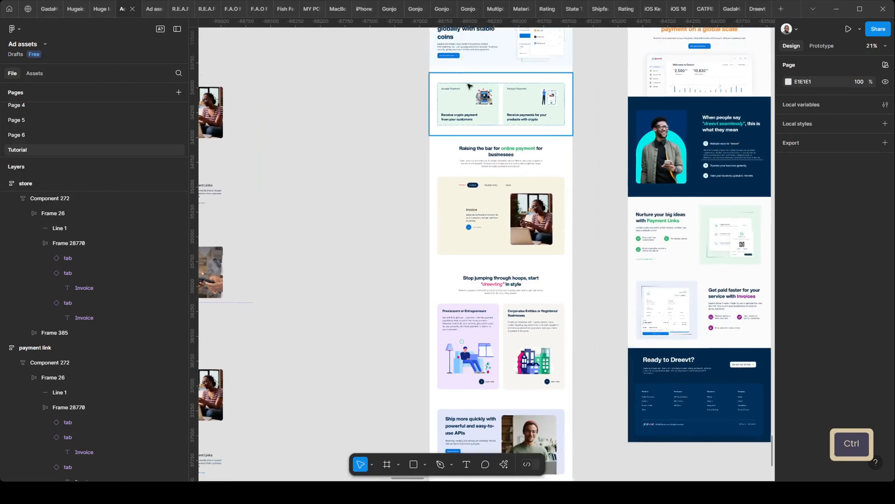
{"action": "scroll", "coordinate": [484, 194], "scroll_direction": "up", "scroll_amount": 12}
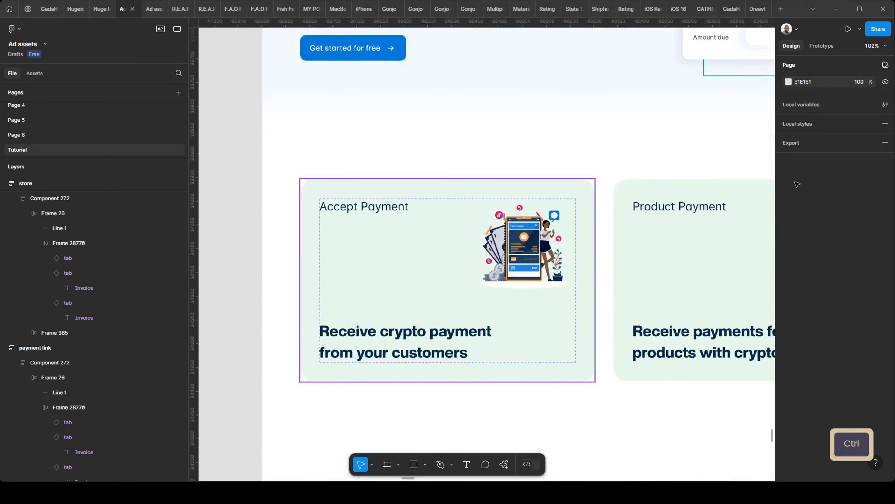
{"action": "scroll", "coordinate": [495, 257], "scroll_direction": "down", "scroll_amount": 2}
{"action": "left_click_drag", "start_coordinate": [526, 171], "coordinate": [431, 342]}
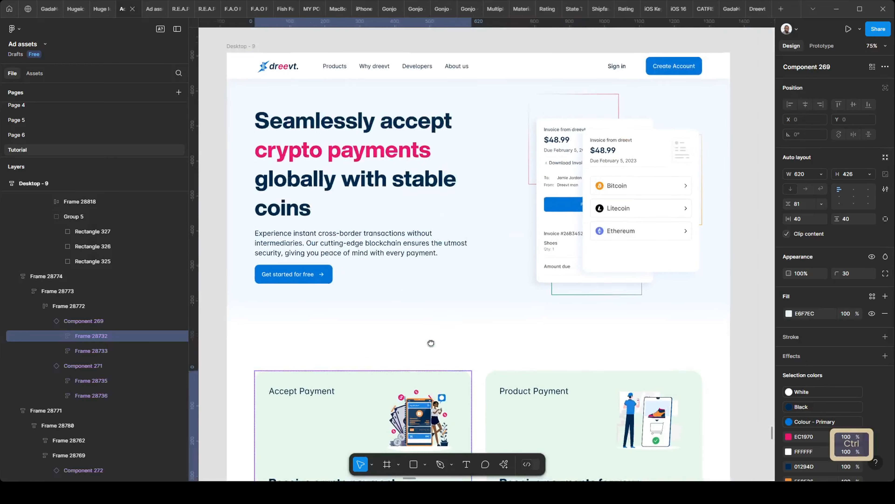
{"action": "scroll", "coordinate": [591, 298], "scroll_direction": "up", "scroll_amount": 3}
{"action": "left_click", "coordinate": [599, 290], "text": "ctrl"}
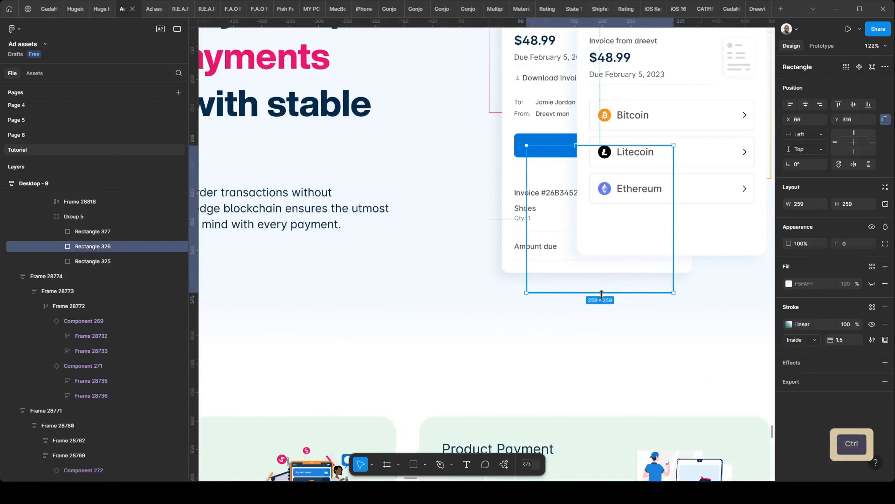
{"action": "left_click", "coordinate": [789, 324]}
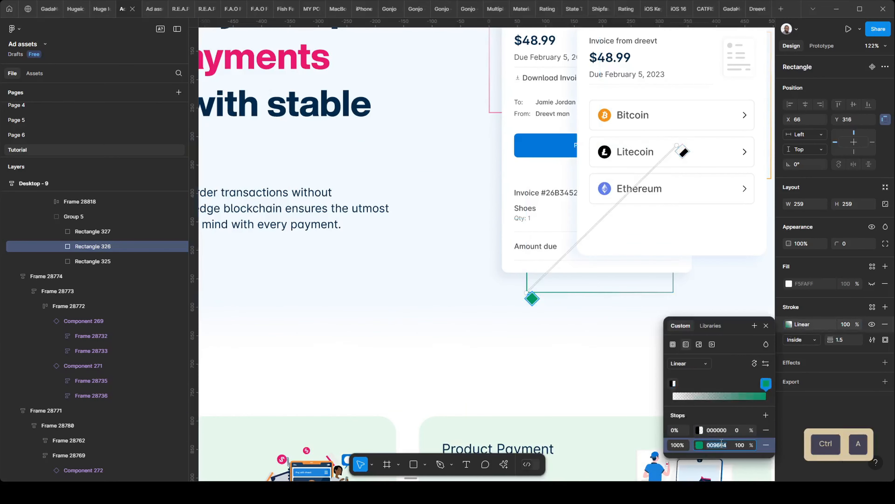
{"action": "scroll", "coordinate": [619, 389], "scroll_direction": "down", "scroll_amount": 5}
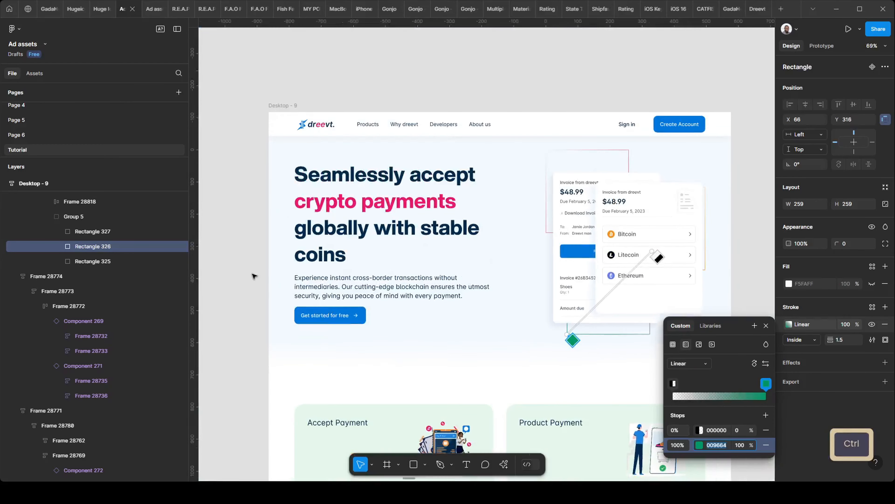
{"action": "left_click", "coordinate": [254, 275]}
Replace the store frame's fill colour with the copied green 009664
{"action": "scroll", "coordinate": [306, 296], "scroll_direction": "down", "scroll_amount": 10}
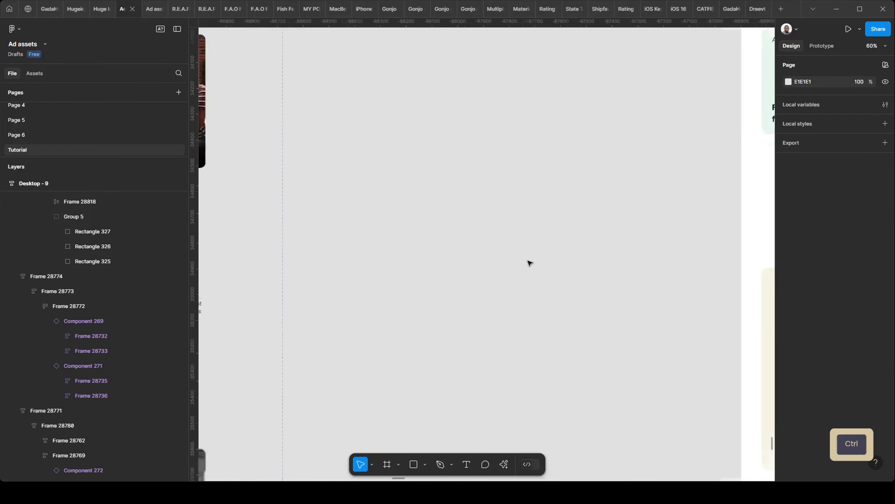
{"action": "scroll", "coordinate": [530, 263], "scroll_direction": "down", "scroll_amount": 5}
{"action": "left_click_drag", "start_coordinate": [483, 357], "coordinate": [653, 101]}
{"action": "left_click_drag", "start_coordinate": [353, 438], "coordinate": [408, 327]}
{"action": "scroll", "coordinate": [397, 368], "scroll_direction": "up", "scroll_amount": 3}
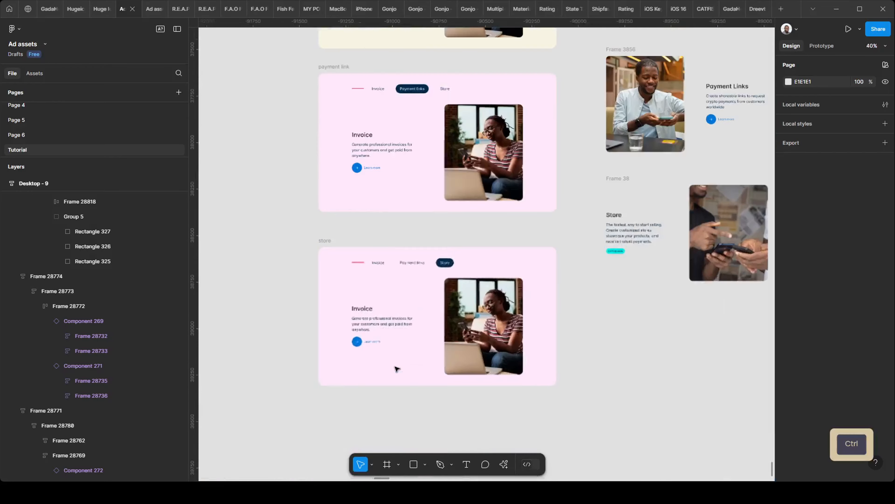
{"action": "scroll", "coordinate": [397, 369], "scroll_direction": "up", "scroll_amount": 3}
{"action": "scroll", "coordinate": [269, 143], "scroll_direction": "down", "scroll_amount": 1}
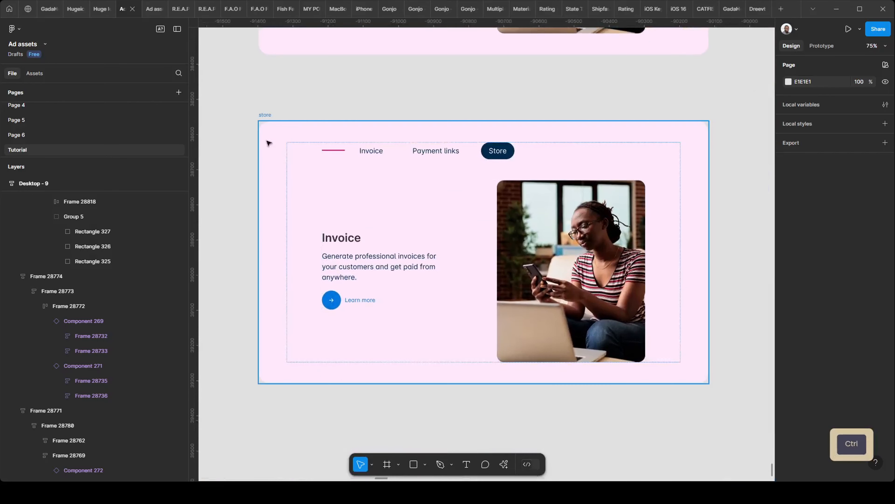
{"action": "left_click", "coordinate": [424, 153]}
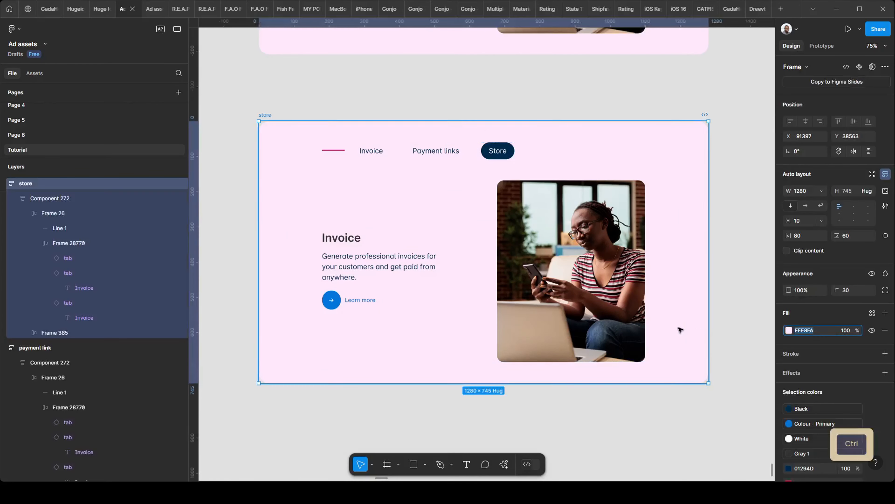
{"action": "left_click", "coordinate": [719, 209]}
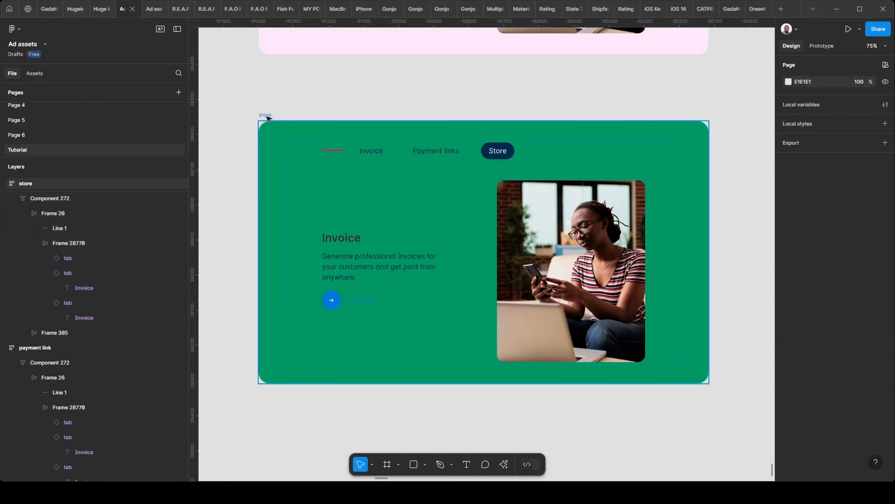
Raise the brightness of the store frame's green fill to 100
{"action": "left_click", "coordinate": [678, 292]}
{"action": "left_click", "coordinate": [789, 330]}
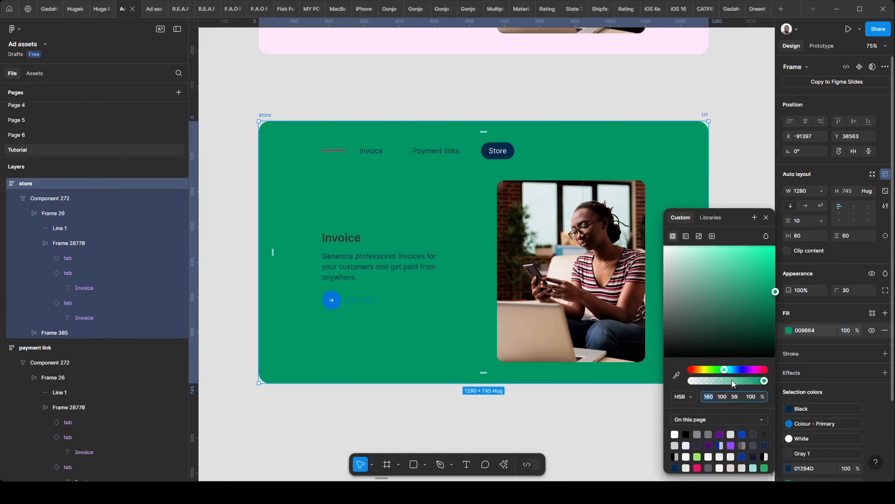
{"action": "left_click", "coordinate": [733, 396]}
{"action": "type", "text": "100"}
{"action": "key", "text": "Return"}
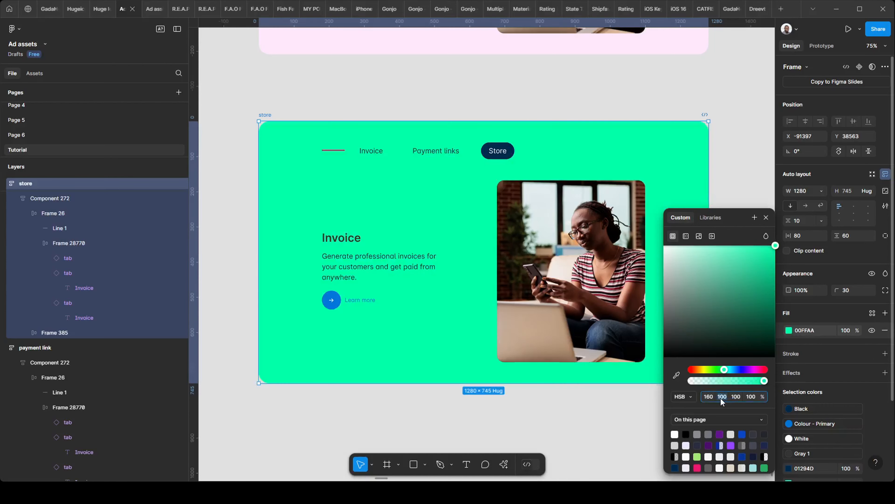
Reduce the saturation of the store frame's fill to 5, giving F2FFFB
{"action": "key", "text": "shift+Down"}
{"action": "key", "text": "shift+Down"}
{"action": "key", "text": "shift+Down"}
{"action": "key", "text": "shift+Down"}
{"action": "key", "text": "shift+Down"}
{"action": "key", "text": "shift+Down"}
{"action": "key", "text": "shift+Down"}
{"action": "key", "text": "shift+Down"}
{"action": "key", "text": "shift+Down"}
{"action": "key", "text": "shift+Down"}
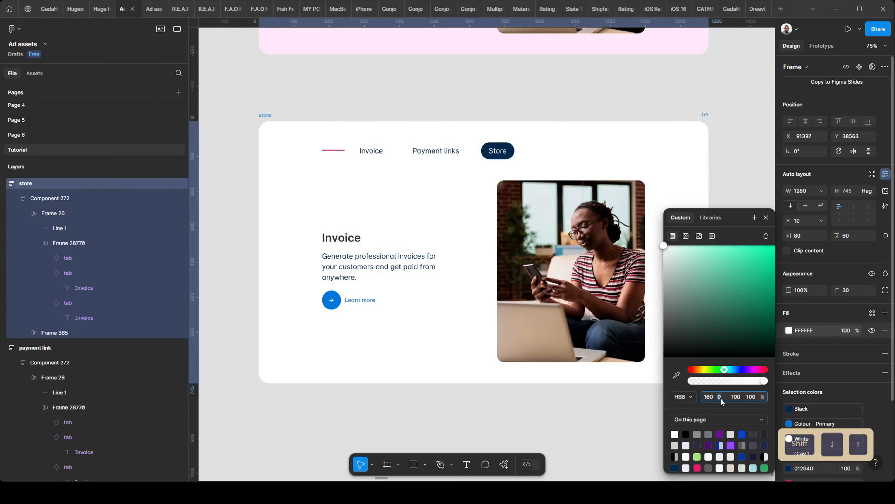
{"action": "key", "text": "Down"}
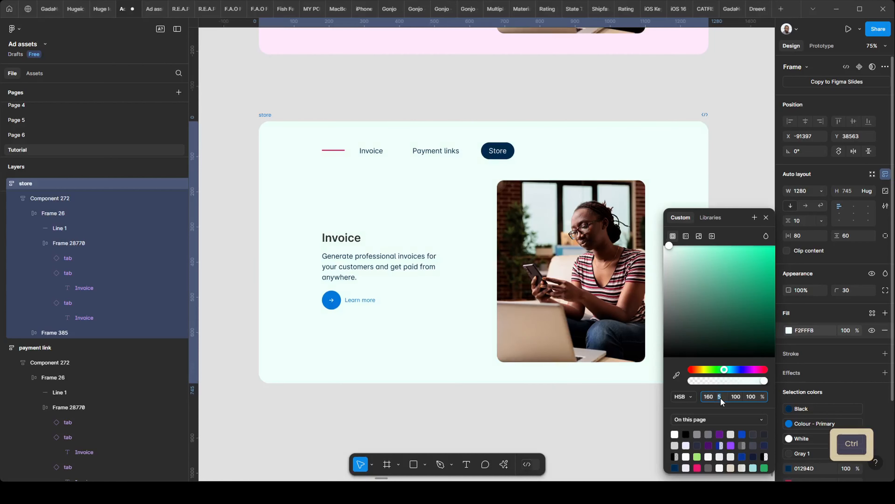
Reduce the saturation of the payment link frame's fill to 5, giving FFF2FC, and deselect the frame
{"action": "scroll", "coordinate": [458, 268], "scroll_direction": "down", "scroll_amount": 5}
{"action": "scroll", "coordinate": [324, 108], "scroll_direction": "up", "scroll_amount": 2}
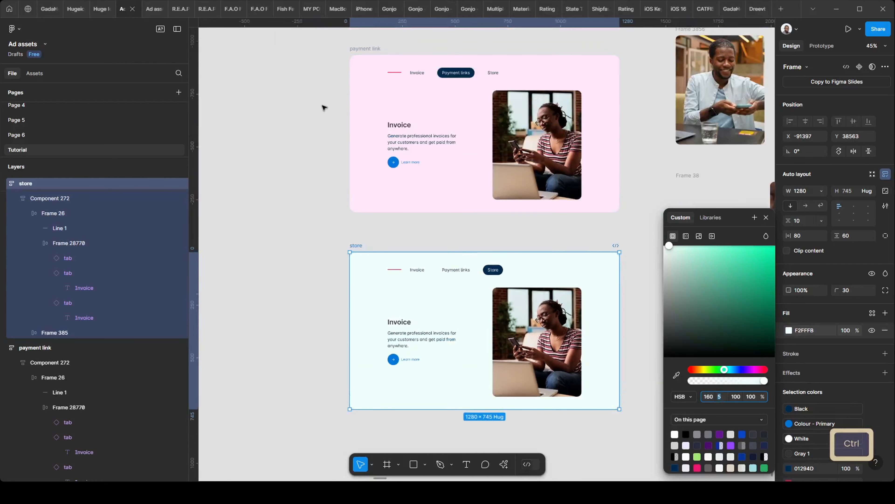
{"action": "left_click", "coordinate": [433, 83]}
{"action": "left_click", "coordinate": [788, 330]}
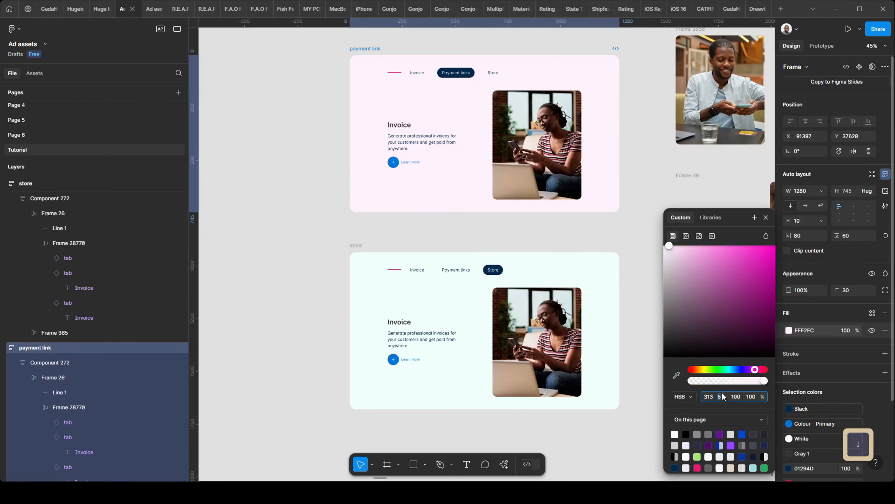
{"action": "left_click", "coordinate": [299, 290]}
Reduce the saturation of the Invoice frame's fill to 5, giving F7F5EB, and deselect the frame
{"action": "scroll", "coordinate": [305, 185], "scroll_direction": "up", "scroll_amount": 5}
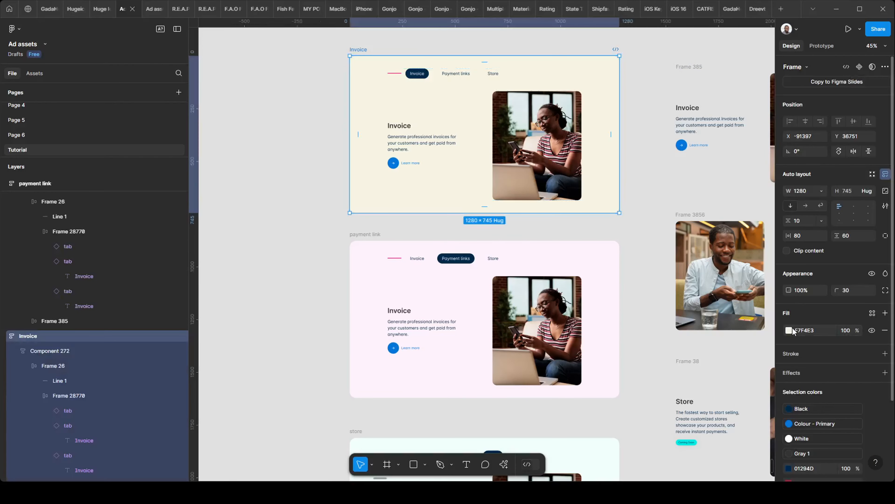
{"action": "left_click", "coordinate": [790, 330]}
{"action": "key", "text": "Down"}
{"action": "key", "text": "Down"}
{"action": "key", "text": "Down"}
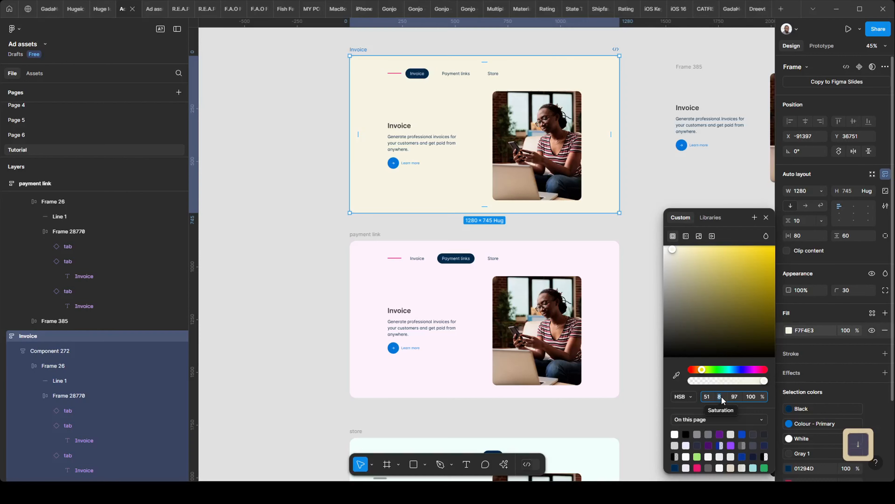
{"action": "scroll", "coordinate": [305, 319], "scroll_direction": "down", "scroll_amount": 2}
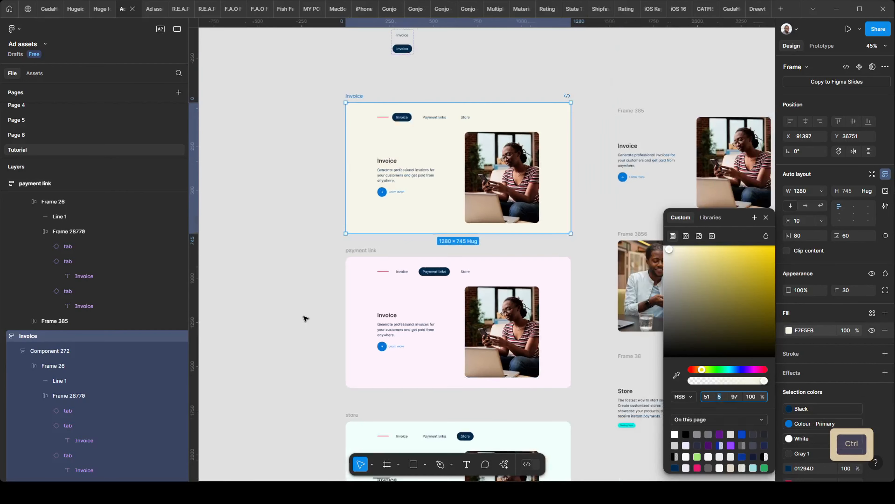
{"action": "left_click", "coordinate": [316, 211]}
{"action": "scroll", "coordinate": [474, 182], "scroll_direction": "up", "scroll_amount": 3}
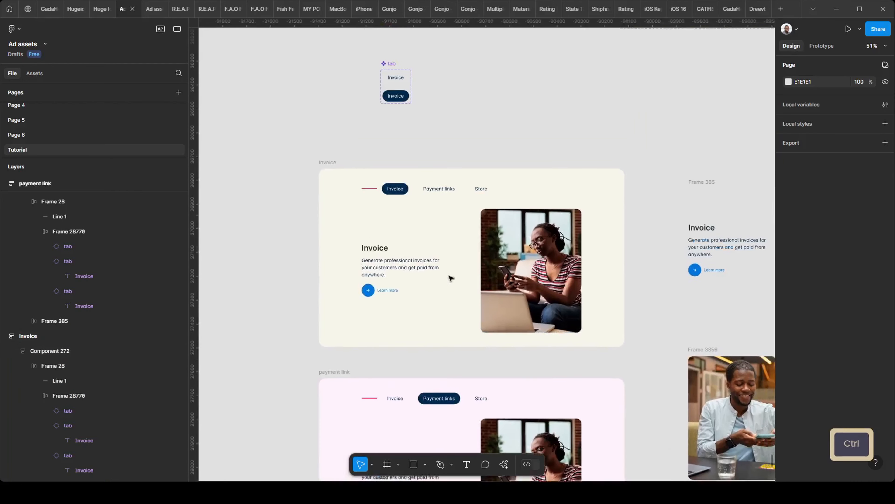
{"action": "scroll", "coordinate": [285, 214], "scroll_direction": "down", "scroll_amount": 5}
{"action": "scroll", "coordinate": [592, 190], "scroll_direction": "up", "scroll_amount": 6}
{"action": "scroll", "coordinate": [592, 190], "scroll_direction": "right", "scroll_amount": 5}
{"action": "scroll", "coordinate": [684, 167], "scroll_direction": "up", "scroll_amount": 5}
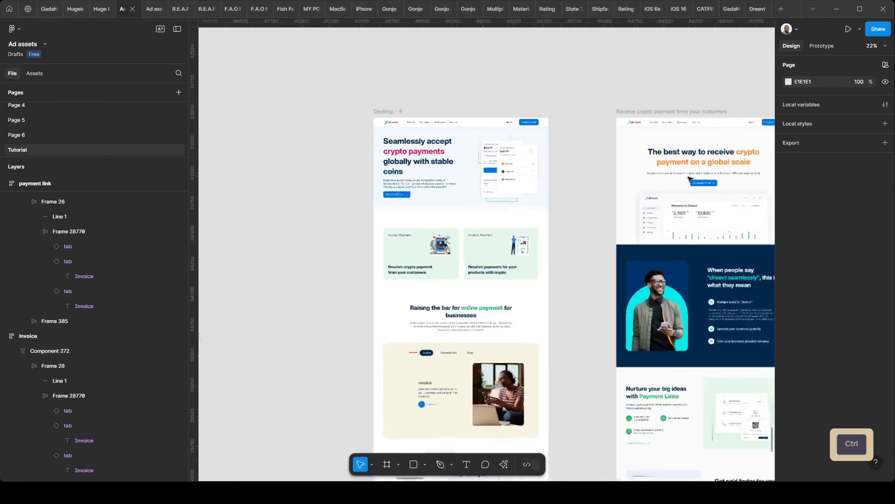
Copy the orange FFA630 stop colour from the gradient stroke of the outlined square beside the payment cards in Desktop - 9
{"action": "left_click", "coordinate": [680, 156], "text": "ctrl"}
{"action": "left_click", "coordinate": [465, 186]}
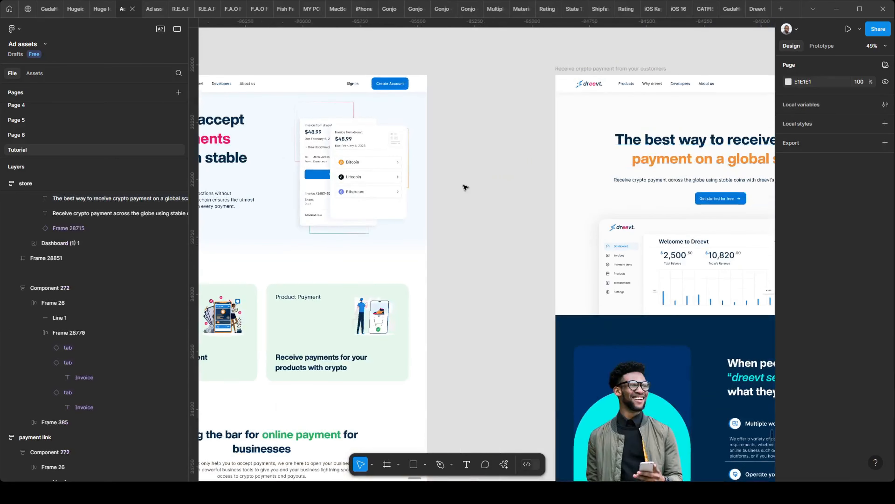
{"action": "scroll", "coordinate": [555, 186], "scroll_direction": "up", "scroll_amount": 6}
{"action": "scroll", "coordinate": [525, 179], "scroll_direction": "up", "scroll_amount": 2}
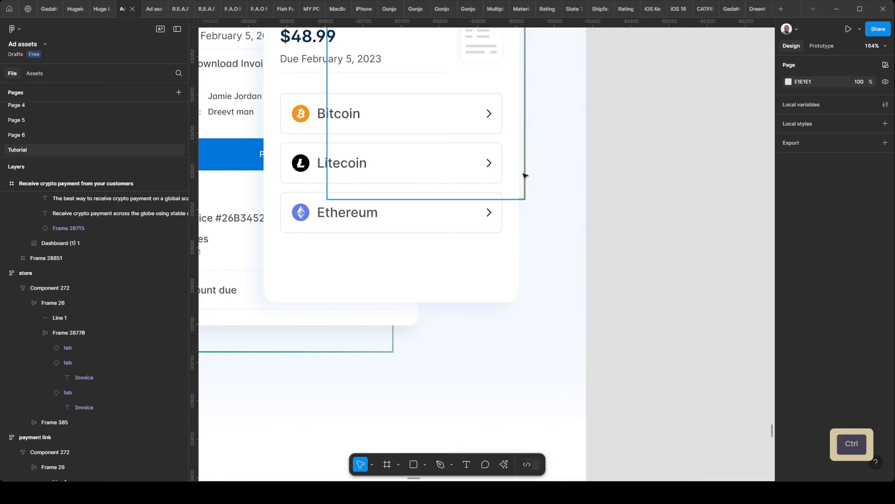
{"action": "left_click", "coordinate": [525, 190], "text": "ctrl"}
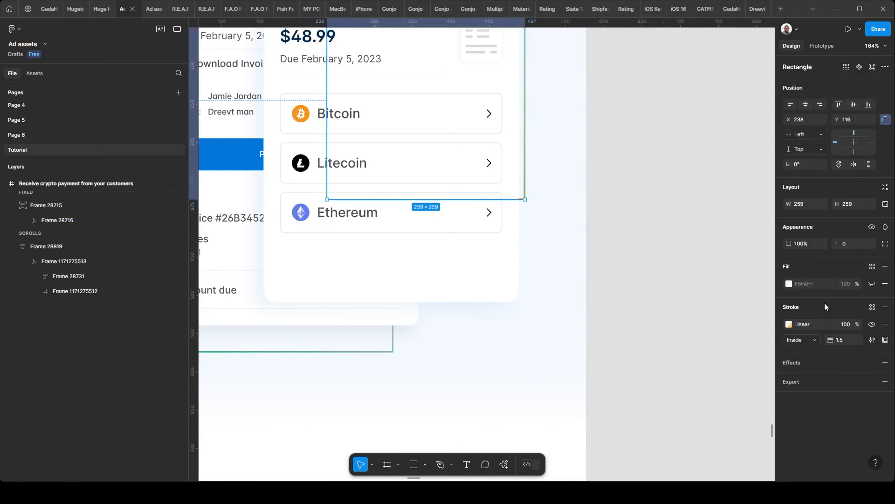
{"action": "left_click", "coordinate": [788, 324]}
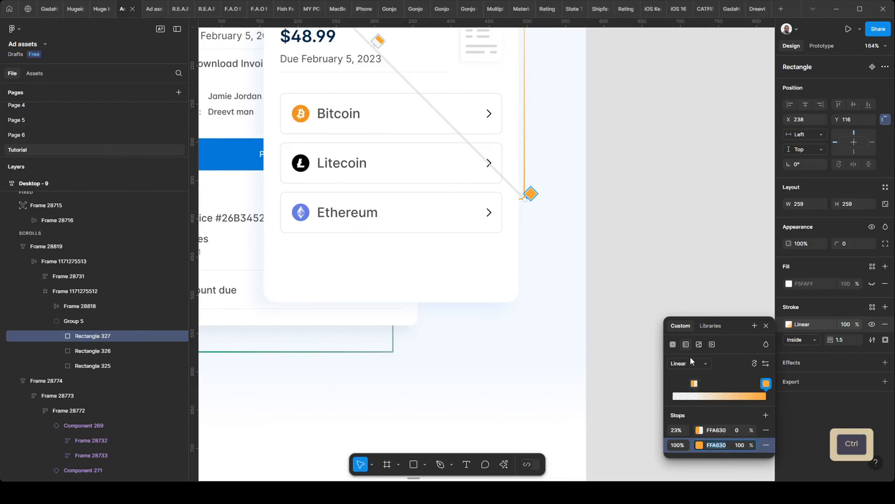
{"action": "scroll", "coordinate": [693, 258], "scroll_direction": "down", "scroll_amount": 10}
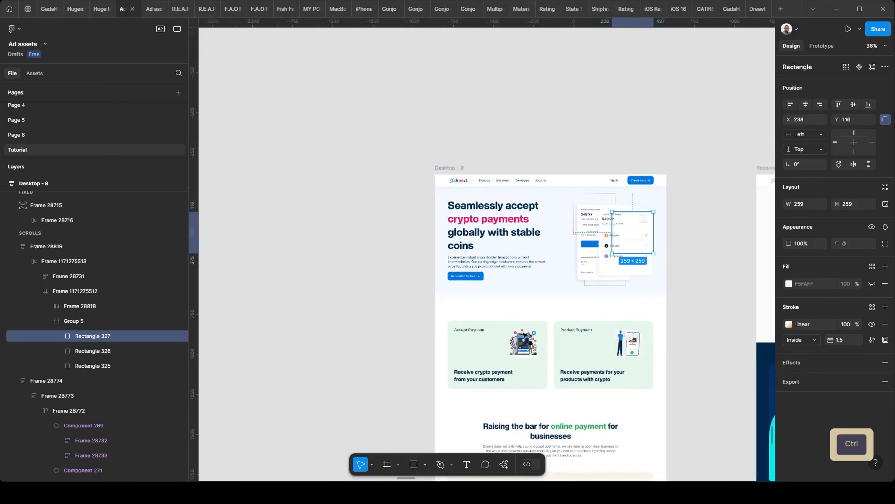
Replace the Invoice frame's fill colour with the copied orange FFA630
{"action": "left_click_drag", "start_coordinate": [544, 214], "coordinate": [779, 18]}
{"action": "left_click_drag", "start_coordinate": [376, 416], "coordinate": [658, 189]}
{"action": "scroll", "coordinate": [394, 264], "scroll_direction": "up", "scroll_amount": 5}
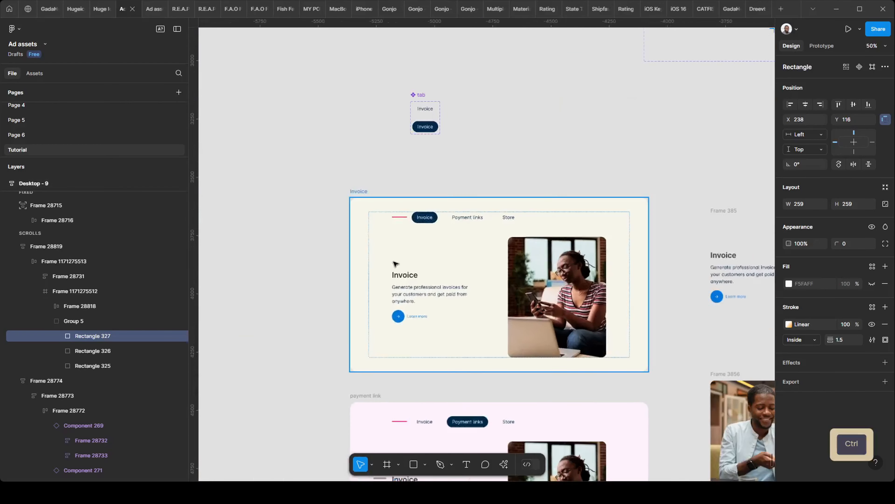
{"action": "left_click", "coordinate": [348, 177]}
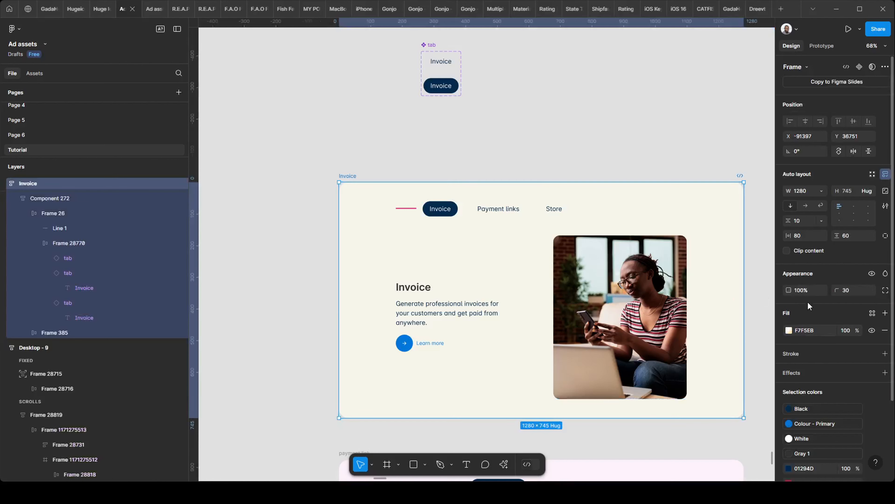
{"action": "left_click", "coordinate": [823, 329]}
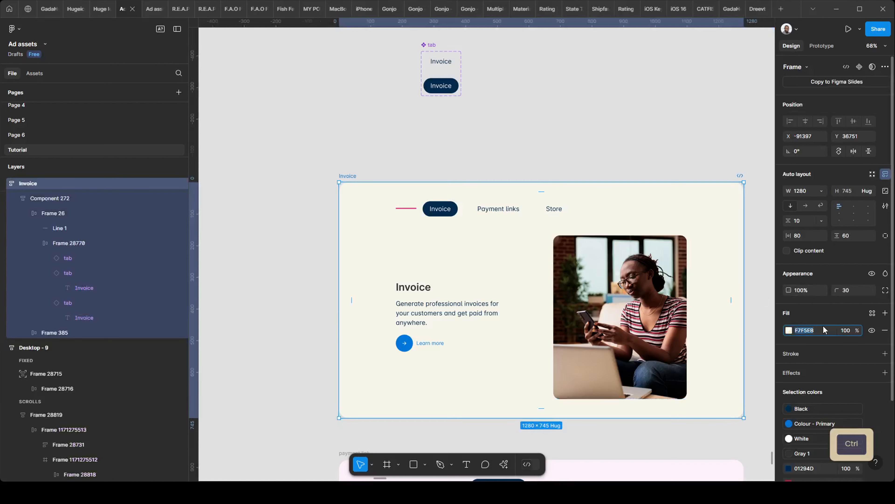
{"action": "left_click", "coordinate": [788, 329]}
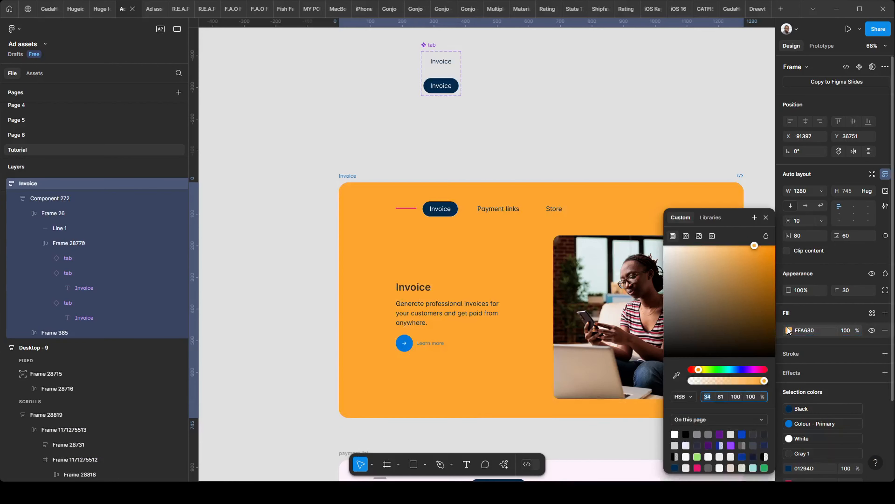
{"action": "key", "text": "Escape"}
Reduce the saturation of the Invoice frame's orange fill to 5, giving FFFAF2, and deselect the frame
{"action": "left_click", "coordinate": [789, 330]}
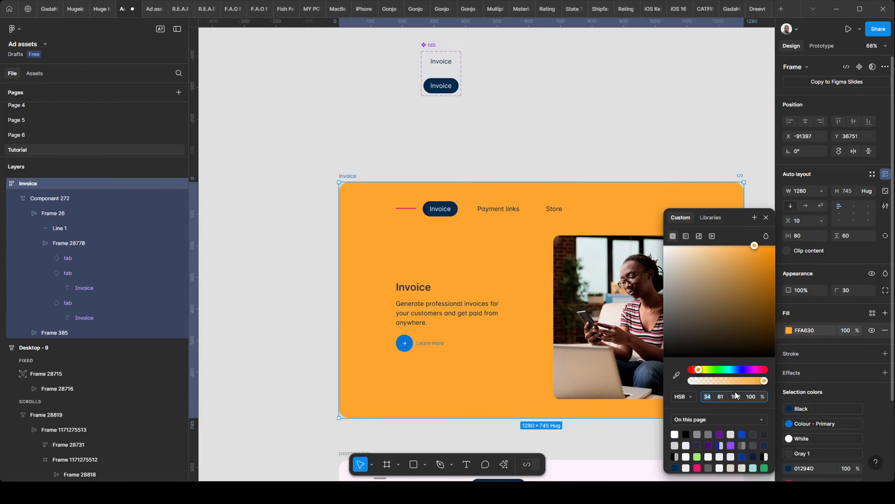
{"action": "type", "text": "5"}
{"action": "key", "text": "Return"}
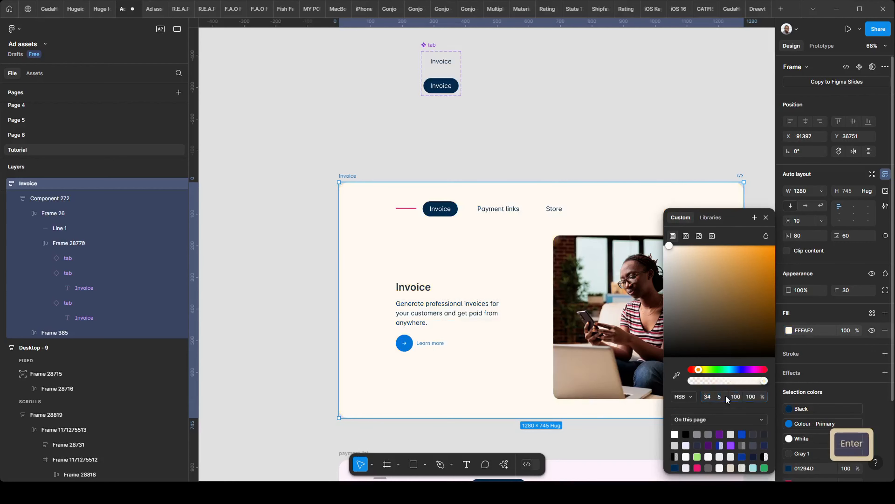
{"action": "scroll", "coordinate": [222, 295], "scroll_direction": "down", "scroll_amount": 2}
{"action": "left_click", "coordinate": [311, 290]}
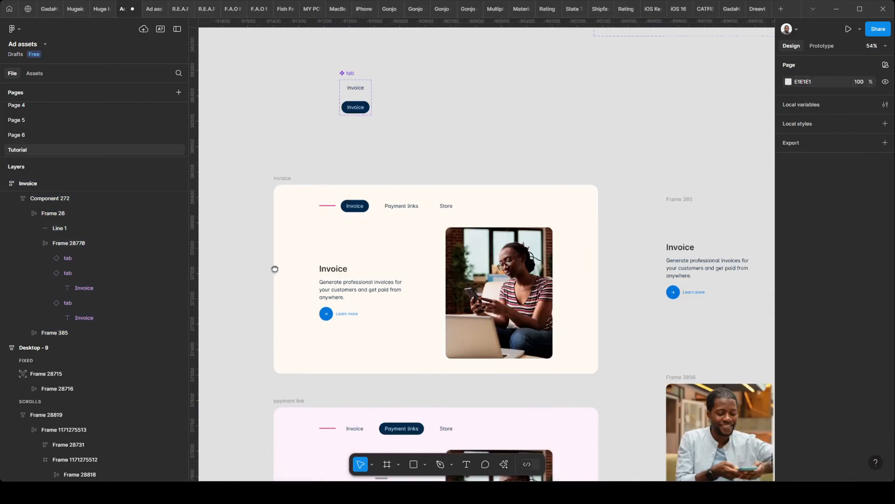
Set the stroke of the short line beside the Invoice frame's tabs to orange FFA630 and deselect it
{"action": "scroll", "coordinate": [304, 216], "scroll_direction": "up", "scroll_amount": 5}
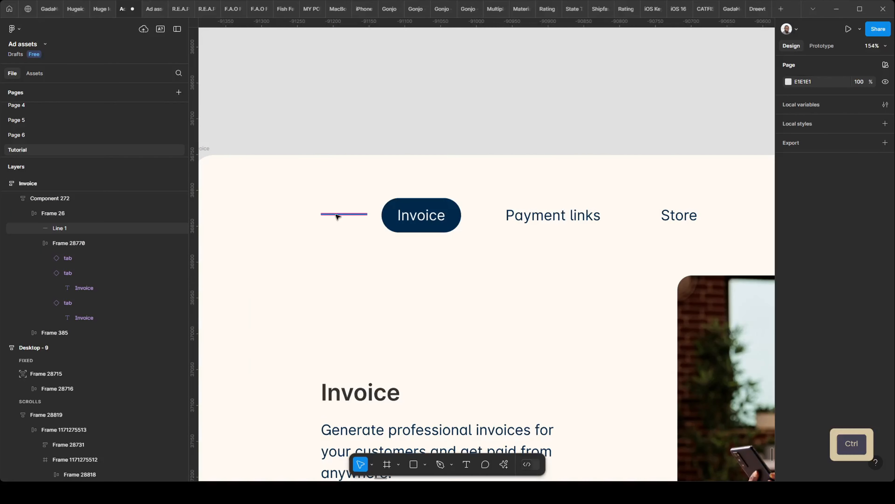
{"action": "left_click", "coordinate": [349, 224], "text": "ctrl"}
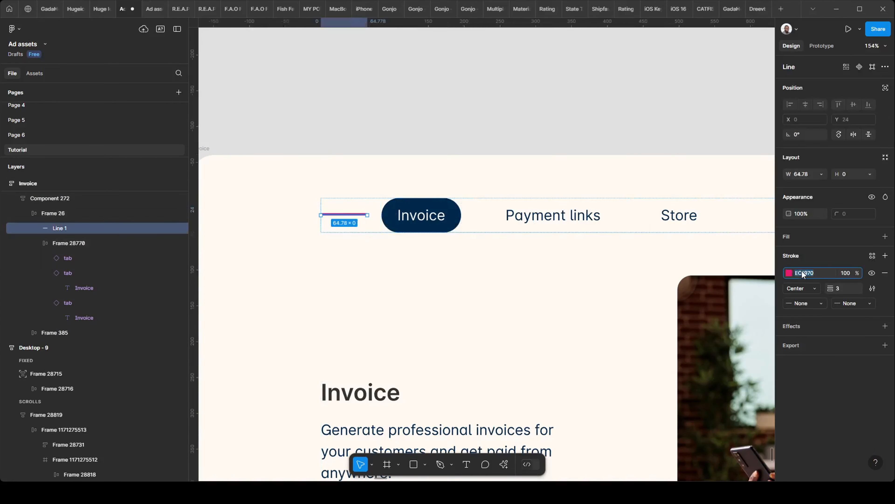
{"action": "scroll", "coordinate": [412, 154], "scroll_direction": "down", "scroll_amount": 5}
{"action": "left_click", "coordinate": [411, 169]}
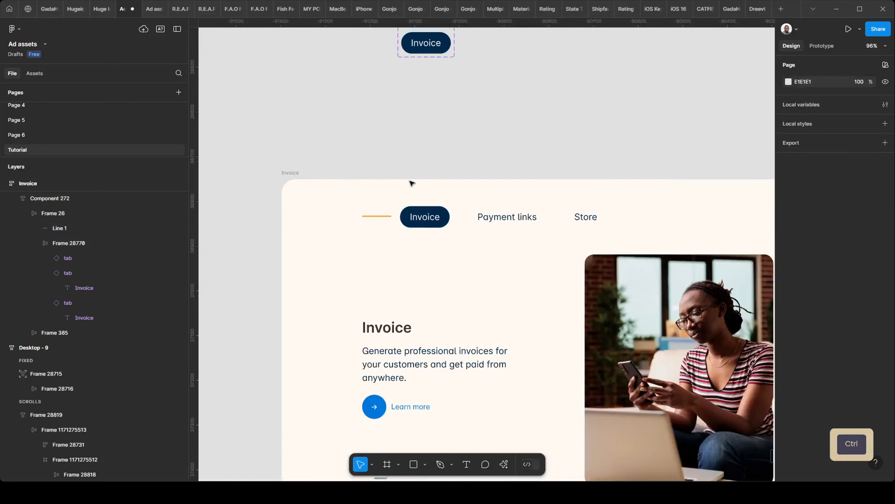
Copy the green 009664 stop colour from the gradient stroke of the lower outlined square behind Desktop - 9's payment cards
{"action": "scroll", "coordinate": [352, 231], "scroll_direction": "up", "scroll_amount": 4}
{"action": "scroll", "coordinate": [352, 231], "scroll_direction": "down", "scroll_amount": 5}
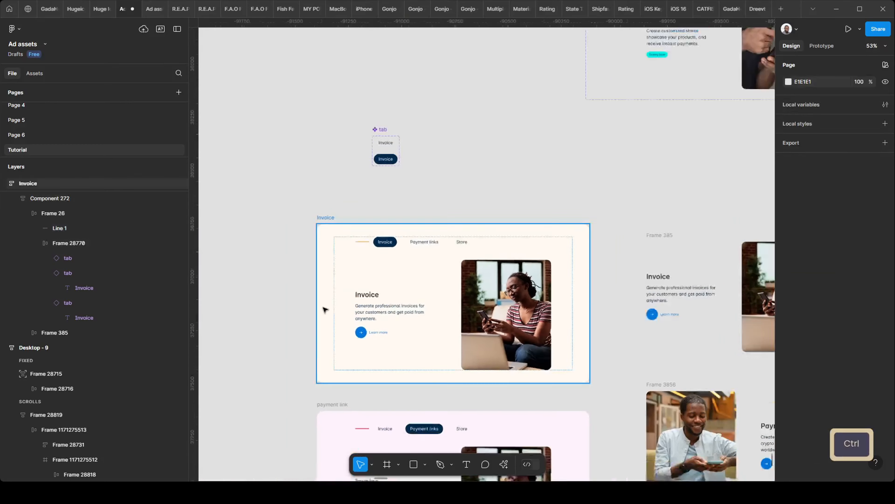
{"action": "scroll", "coordinate": [328, 307], "scroll_direction": "down", "scroll_amount": 3}
{"action": "scroll", "coordinate": [363, 330], "scroll_direction": "up", "scroll_amount": 3}
{"action": "scroll", "coordinate": [356, 315], "scroll_direction": "down", "scroll_amount": 1}
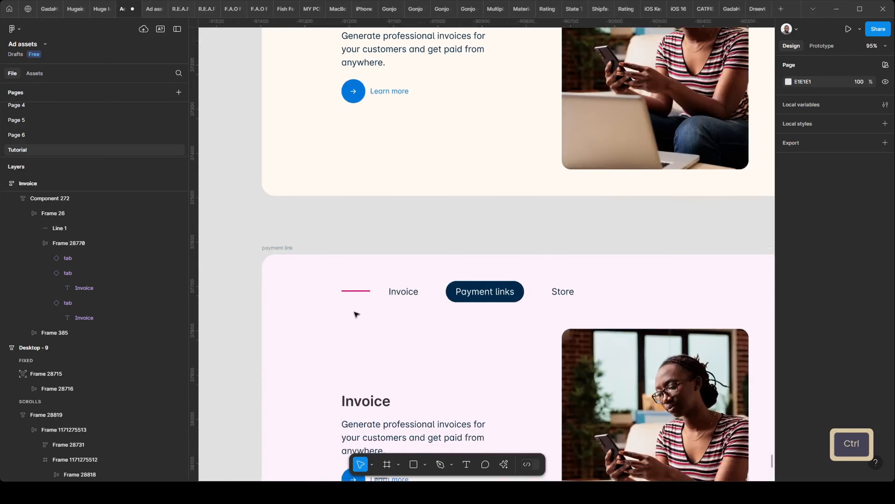
{"action": "scroll", "coordinate": [355, 316], "scroll_direction": "down", "scroll_amount": 2}
{"action": "scroll", "coordinate": [355, 333], "scroll_direction": "down", "scroll_amount": 3}
{"action": "left_click_drag", "start_coordinate": [753, 260], "coordinate": [483, 450]}
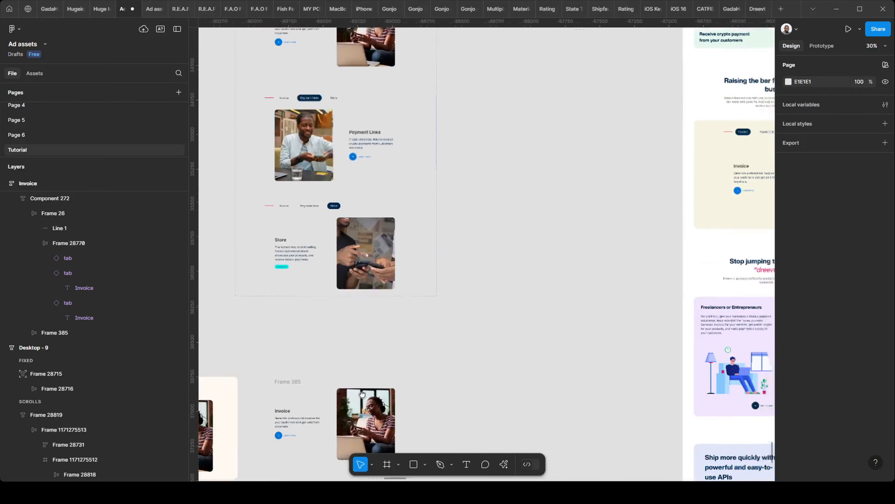
{"action": "left_click_drag", "start_coordinate": [694, 121], "coordinate": [409, 453]}
{"action": "scroll", "coordinate": [448, 282], "scroll_direction": "up", "scroll_amount": 5}
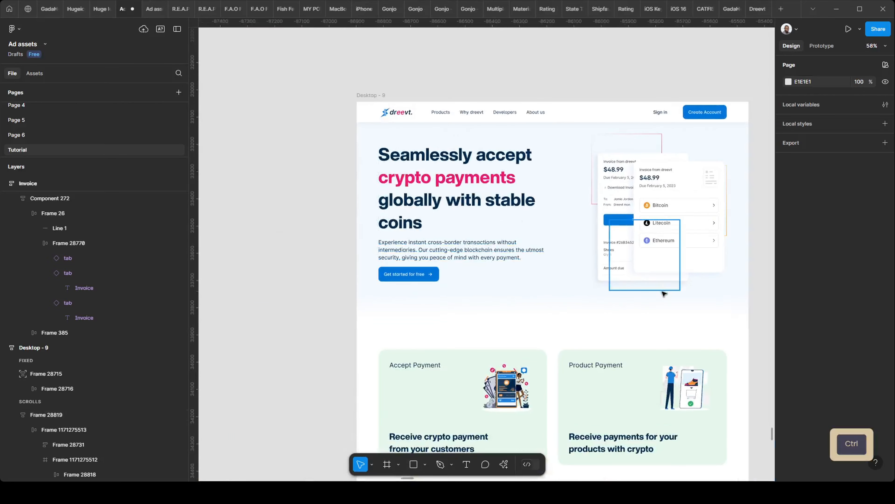
{"action": "left_click", "coordinate": [793, 327]}
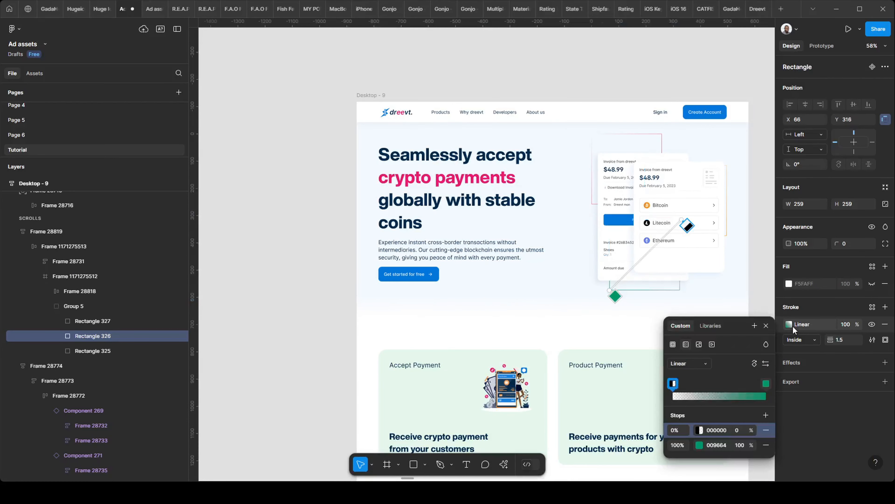
{"action": "left_click", "coordinate": [716, 445]}
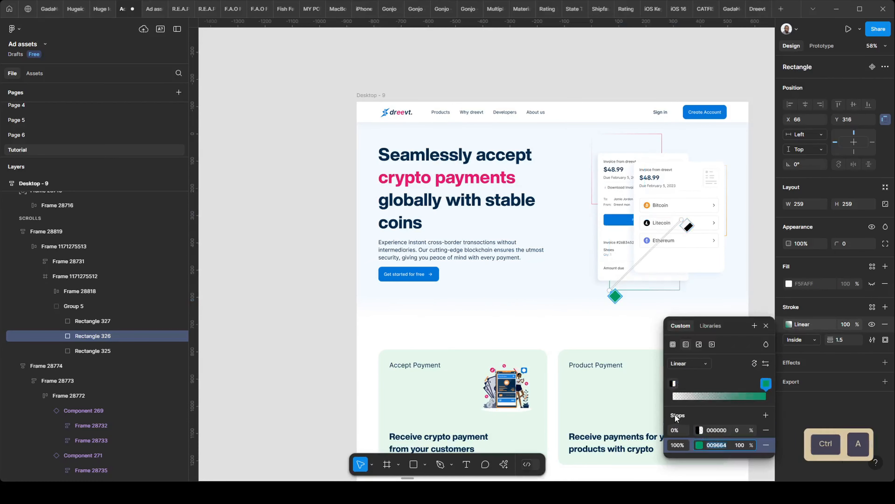
Set the stroke of the short line beside the store frame's tabs to green 009664 and deselect it
{"action": "scroll", "coordinate": [629, 337], "scroll_direction": "down", "scroll_amount": 5}
{"action": "left_click", "coordinate": [481, 391]}
{"action": "scroll", "coordinate": [481, 390], "scroll_direction": "down", "scroll_amount": 10}
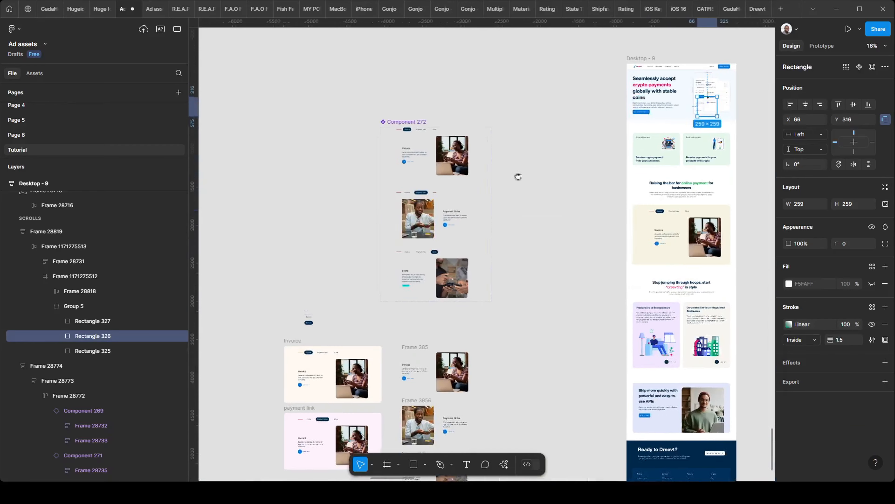
{"action": "scroll", "coordinate": [432, 200], "scroll_direction": "up", "scroll_amount": 5, "text": "ctrl"}
{"action": "scroll", "coordinate": [378, 288], "scroll_direction": "up", "scroll_amount": 8, "text": "ctrl"}
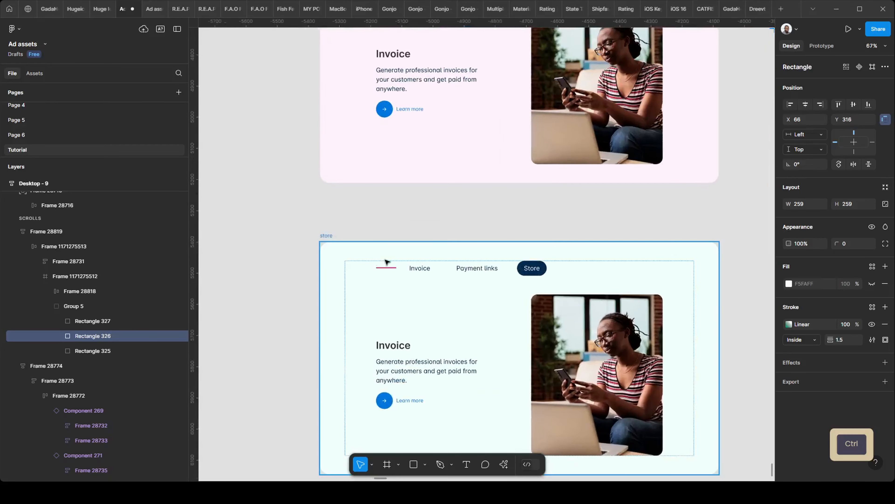
{"action": "left_click", "coordinate": [411, 273], "text": "ctrl"}
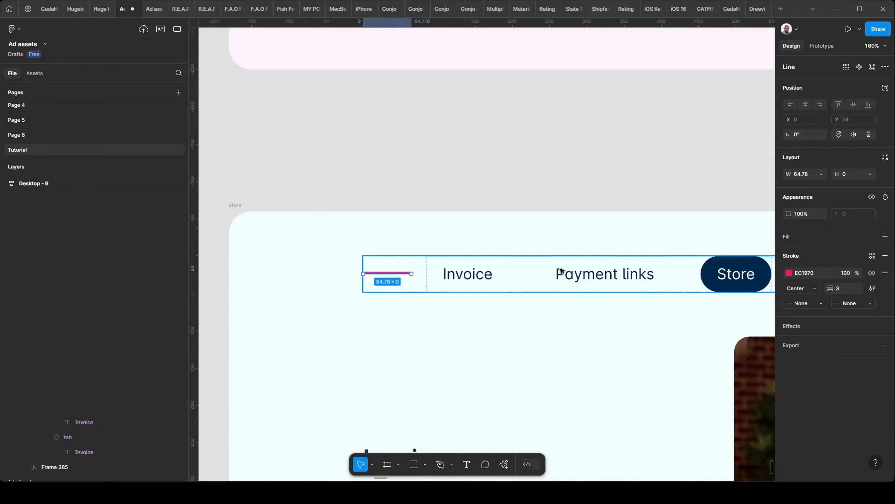
{"action": "left_click", "coordinate": [434, 144]}
{"action": "scroll", "coordinate": [349, 187], "scroll_direction": "down", "scroll_amount": 5, "text": "ctrl"}
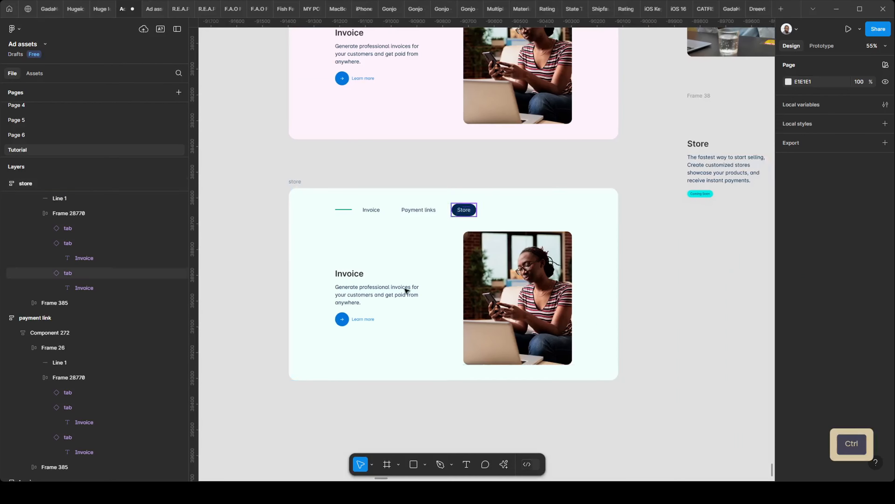
Recolour the Invoice frame's "Invoice" heading with the orange FFA630 copied from the line beside its tabs
{"action": "scroll", "coordinate": [349, 276], "scroll_direction": "up", "scroll_amount": 10}
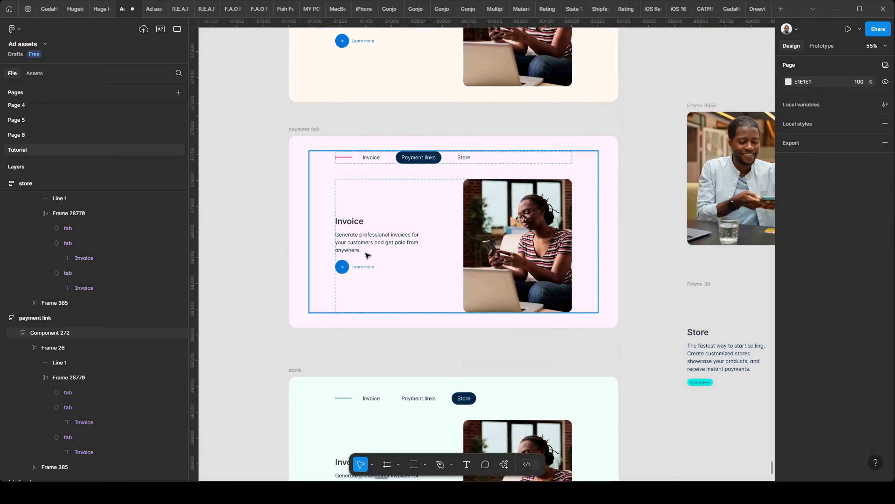
{"action": "scroll", "coordinate": [335, 170], "scroll_direction": "up", "scroll_amount": 3, "text": "ctrl"}
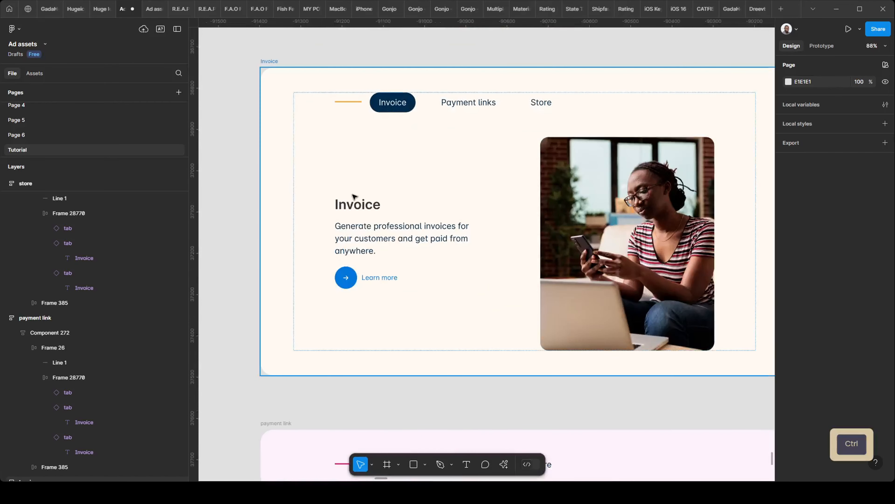
{"action": "scroll", "coordinate": [354, 108], "scroll_direction": "up", "scroll_amount": 1, "text": "ctrl"}
{"action": "left_click", "coordinate": [353, 106], "text": "ctrl"}
{"action": "left_click", "coordinate": [353, 102], "text": "ctrl"}
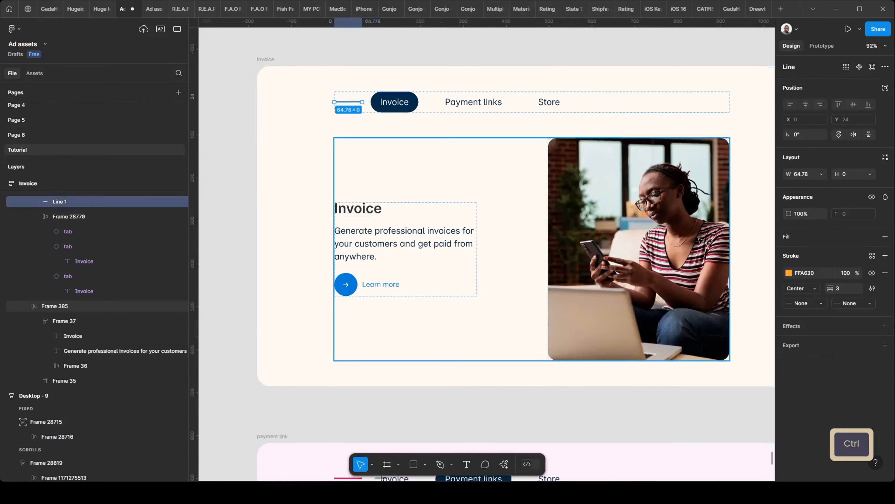
{"action": "left_click", "coordinate": [357, 201], "text": "ctrl"}
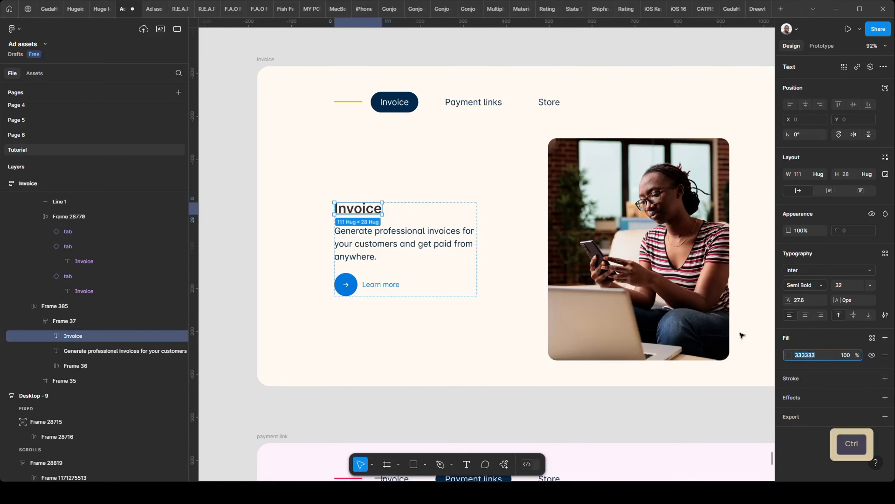
{"action": "scroll", "coordinate": [393, 238], "scroll_direction": "down", "scroll_amount": 3, "text": "ctrl"}
{"action": "left_click", "coordinate": [337, 260]}
Recolour the payment link frame's "Invoice" heading with the pink EC1970
{"action": "scroll", "coordinate": [300, 326], "scroll_direction": "down", "scroll_amount": 3}
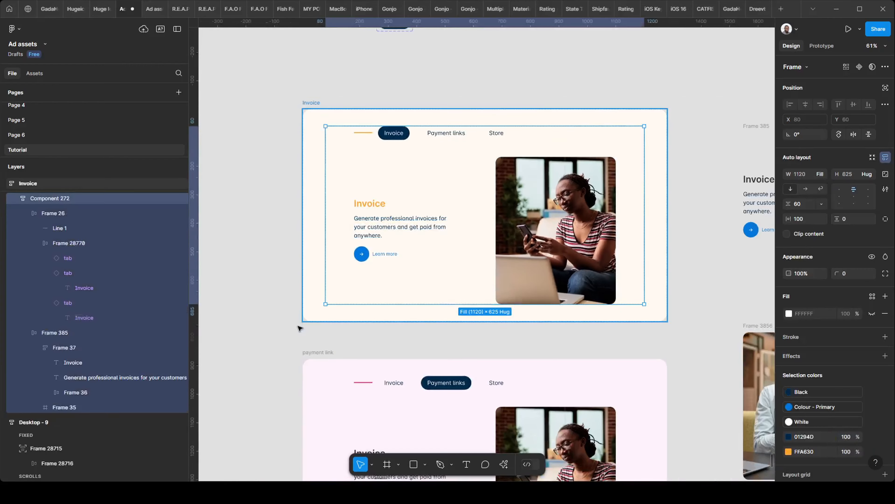
{"action": "scroll", "coordinate": [305, 353], "scroll_direction": "down", "scroll_amount": 3}
{"action": "scroll", "coordinate": [370, 314], "scroll_direction": "up", "scroll_amount": 3, "text": "ctrl"}
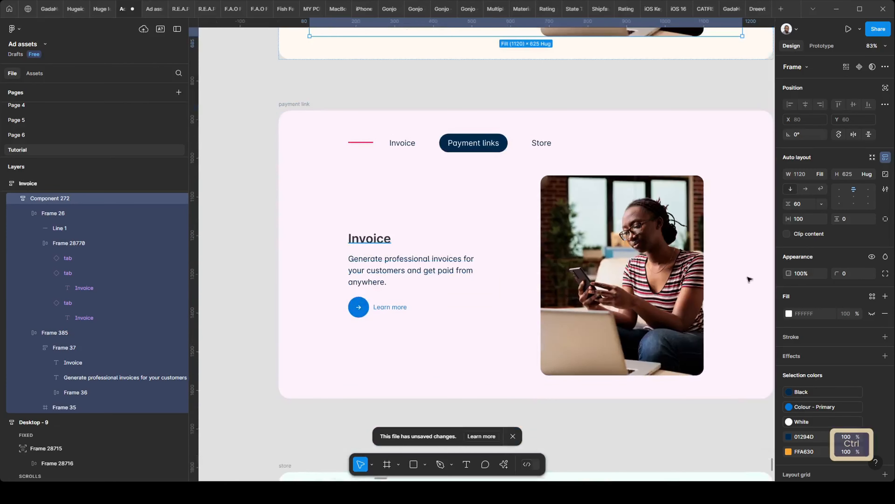
{"action": "left_click", "coordinate": [788, 355]}
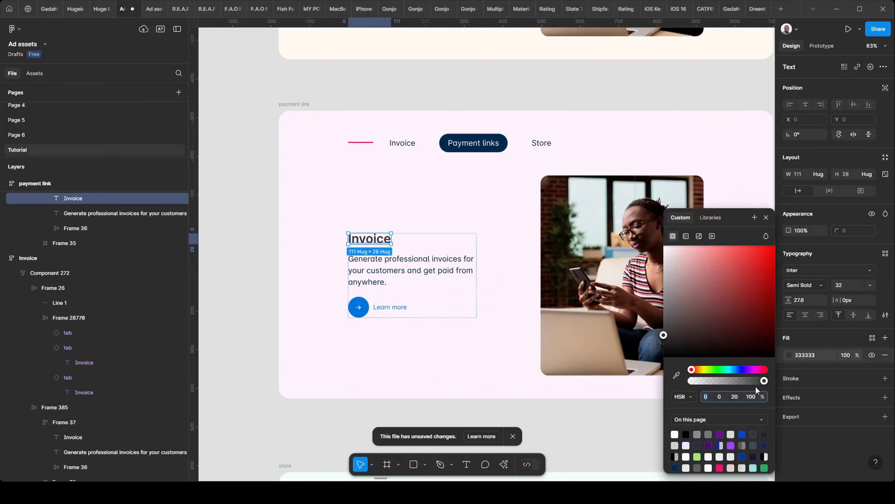
{"action": "left_click", "coordinate": [458, 286]}
Try to copy the green Success colour from Desktop - 9's "Raising the bar for online payment for businesses" heading
{"action": "scroll", "coordinate": [363, 296], "scroll_direction": "down", "scroll_amount": 9}
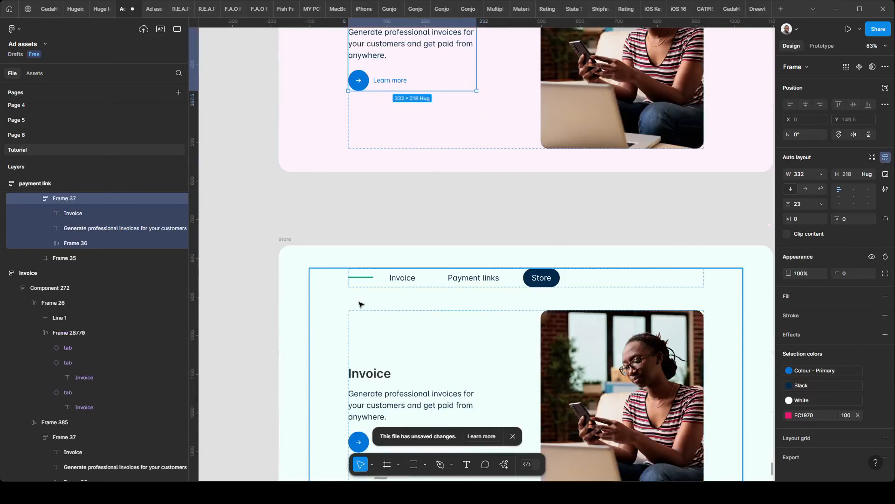
{"action": "left_click", "coordinate": [369, 272], "text": "ctrl"}
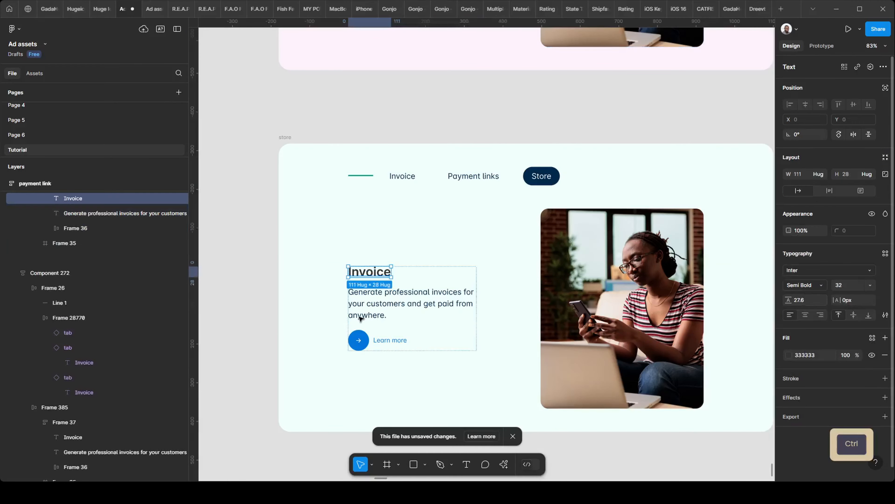
{"action": "scroll", "coordinate": [360, 317], "scroll_direction": "down", "scroll_amount": 8}
{"action": "left_click_drag", "start_coordinate": [768, 148], "coordinate": [438, 311]}
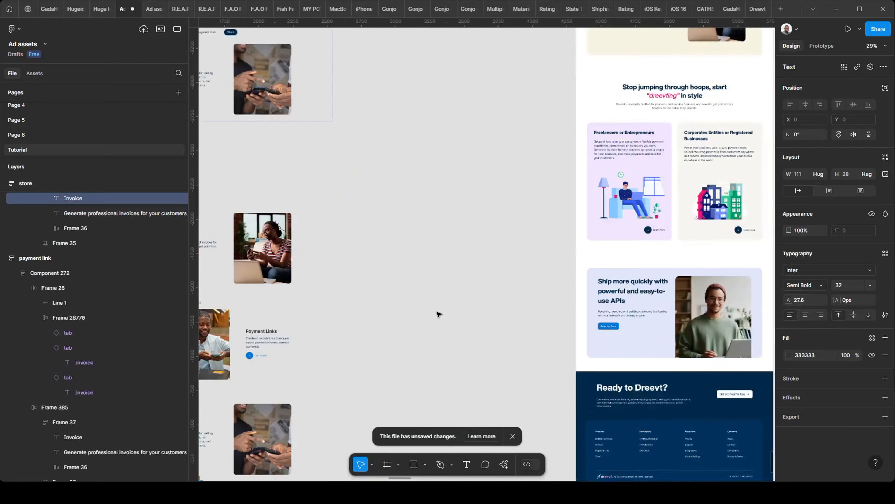
{"action": "scroll", "coordinate": [529, 212], "scroll_direction": "up", "scroll_amount": 3}
{"action": "scroll", "coordinate": [635, 120], "scroll_direction": "up", "scroll_amount": 1}
{"action": "scroll", "coordinate": [619, 119], "scroll_direction": "up", "scroll_amount": 4}
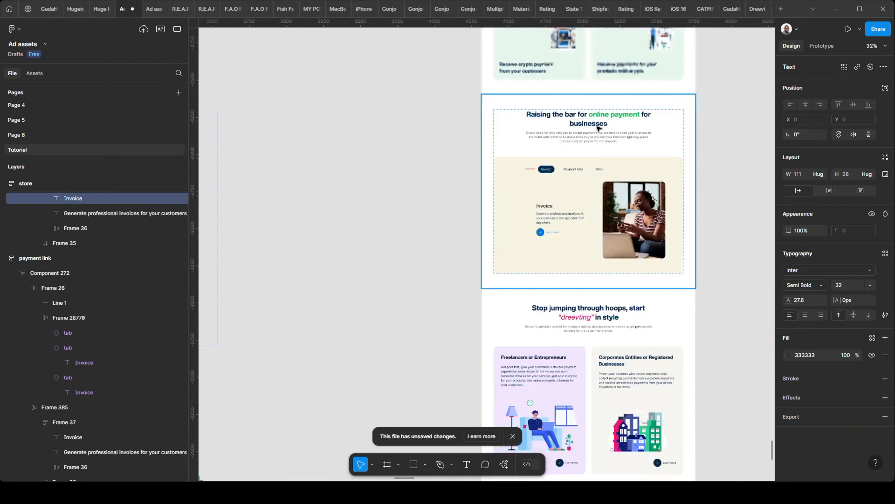
{"action": "scroll", "coordinate": [618, 123], "scroll_direction": "up", "scroll_amount": 2}
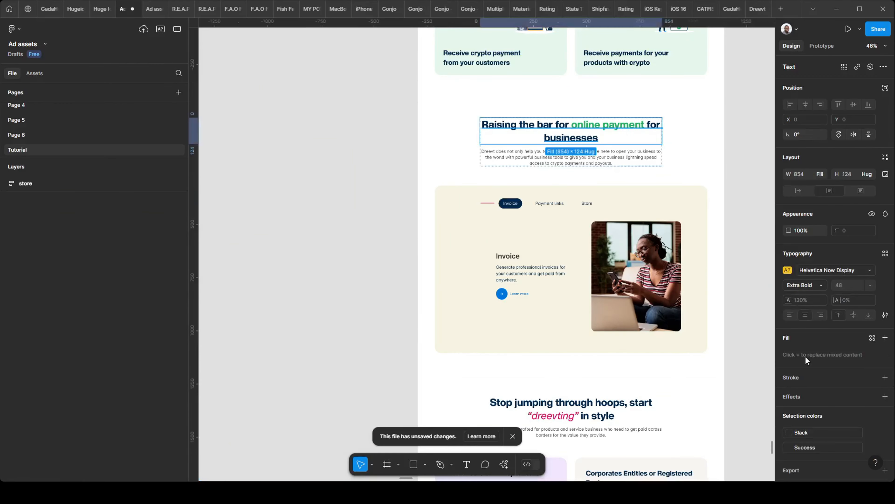
{"action": "scroll", "coordinate": [806, 374], "scroll_direction": "down", "scroll_amount": 1}
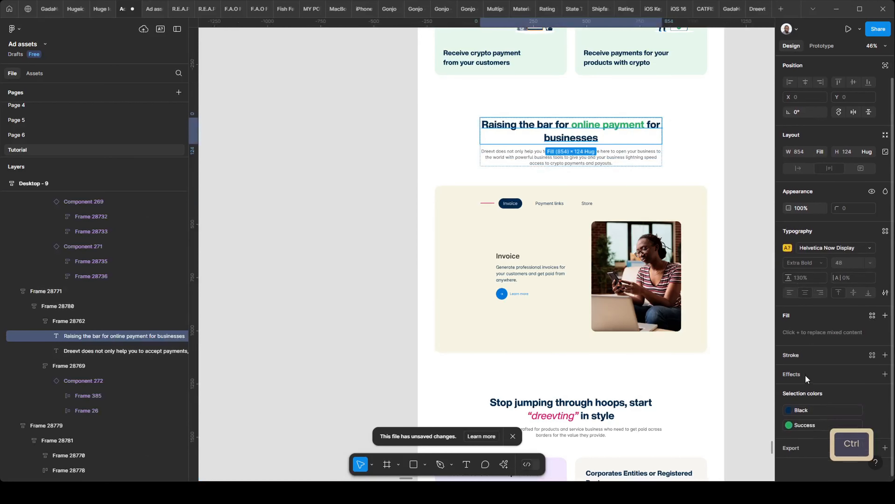
{"action": "left_click", "coordinate": [808, 425]}
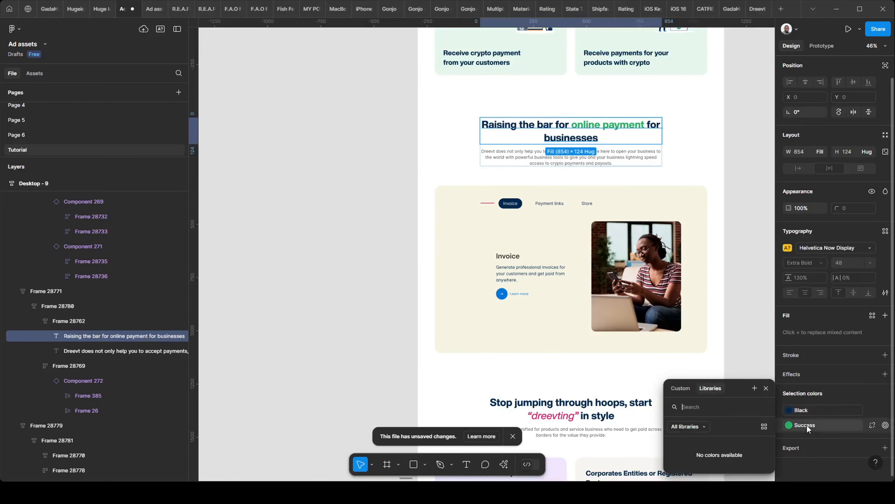
{"action": "left_click", "coordinate": [790, 425]}
Copy green 009664 again from the gradient stroke of the lower outlined square in Desktop - 9's hero section
{"action": "scroll", "coordinate": [744, 344], "scroll_direction": "up", "scroll_amount": 8}
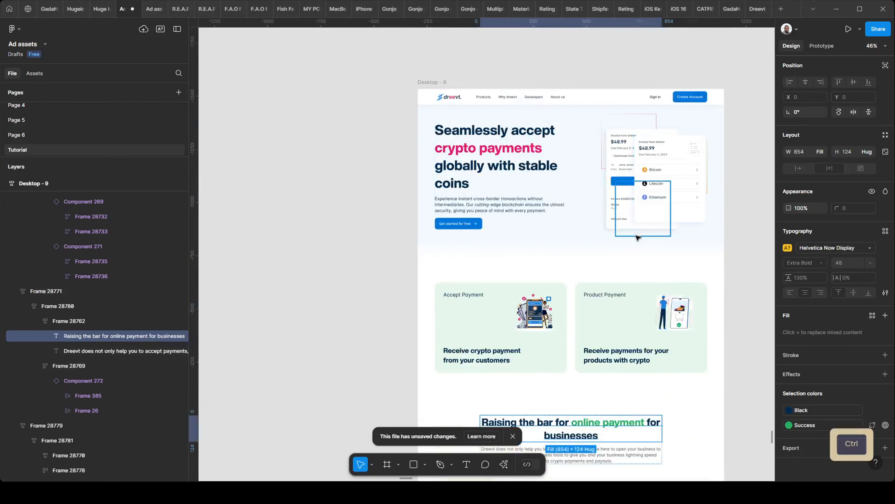
{"action": "left_click", "coordinate": [638, 235], "text": "ctrl"}
{"action": "left_click", "coordinate": [788, 324]}
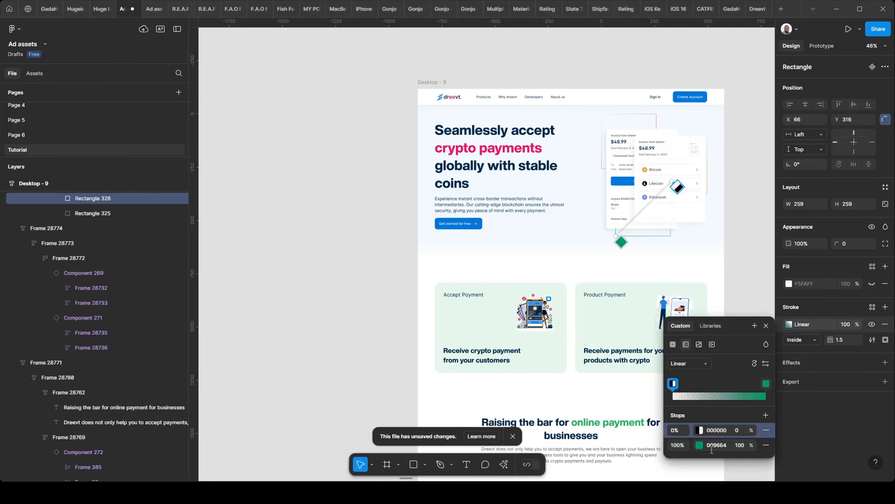
{"action": "scroll", "coordinate": [654, 346], "scroll_direction": "down", "scroll_amount": 10}
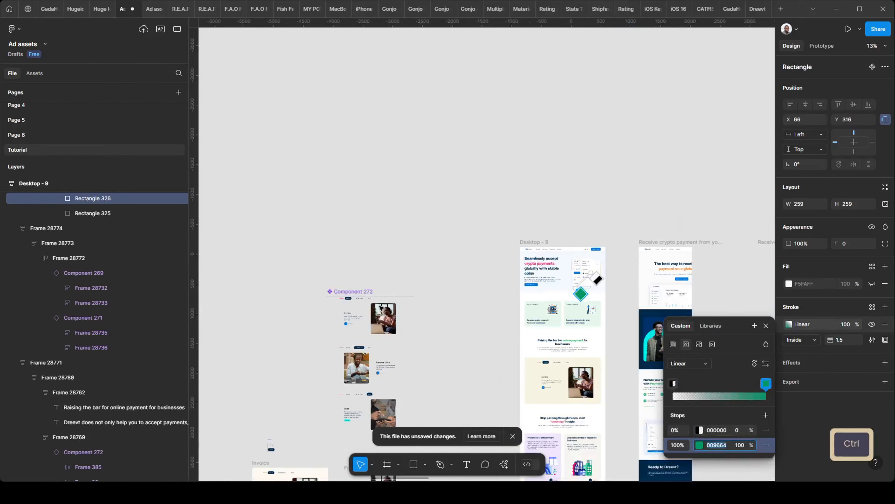
Recolour the store frame's "Invoice" heading with the copied green 009664 and deselect it
{"action": "key", "text": "Escape"}
{"action": "scroll", "coordinate": [406, 182], "scroll_direction": "down", "scroll_amount": 5}
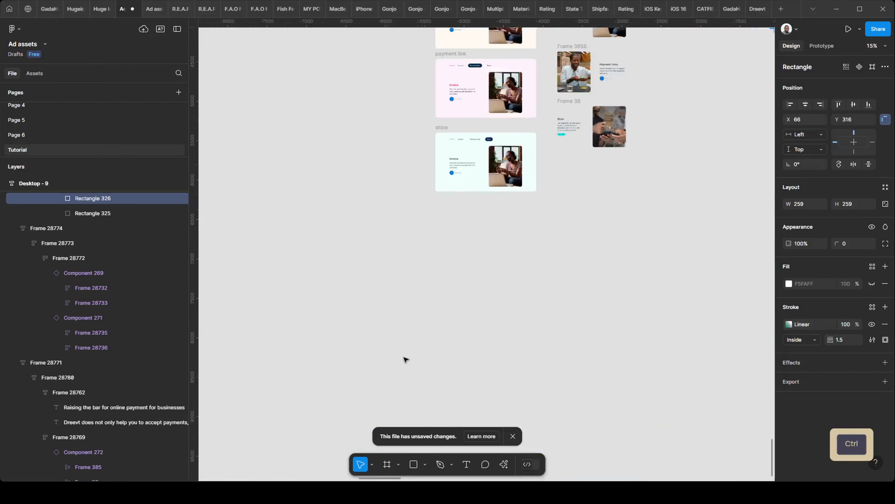
{"action": "scroll", "coordinate": [499, 148], "scroll_direction": "up", "scroll_amount": 5}
{"action": "scroll", "coordinate": [499, 141], "scroll_direction": "up", "scroll_amount": 7}
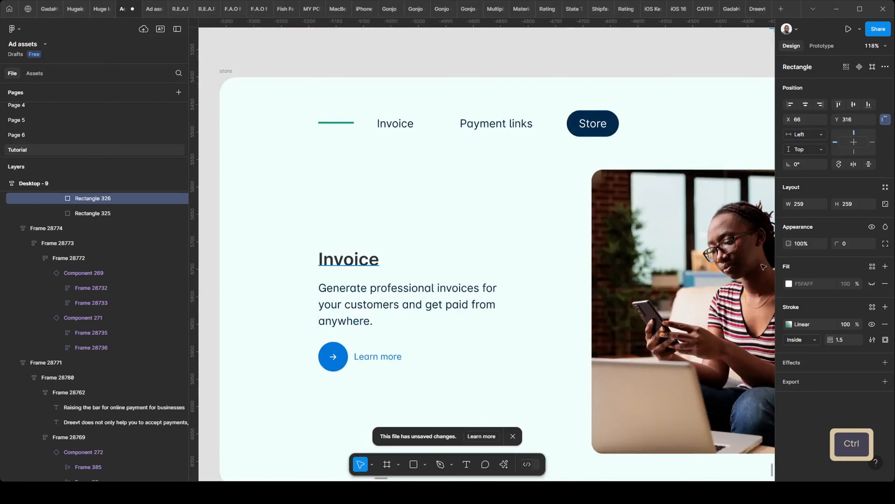
{"action": "left_click", "coordinate": [359, 260], "text": "ctrl"}
{"action": "left_click", "coordinate": [801, 357]}
{"action": "key", "text": "ctrl+v"}
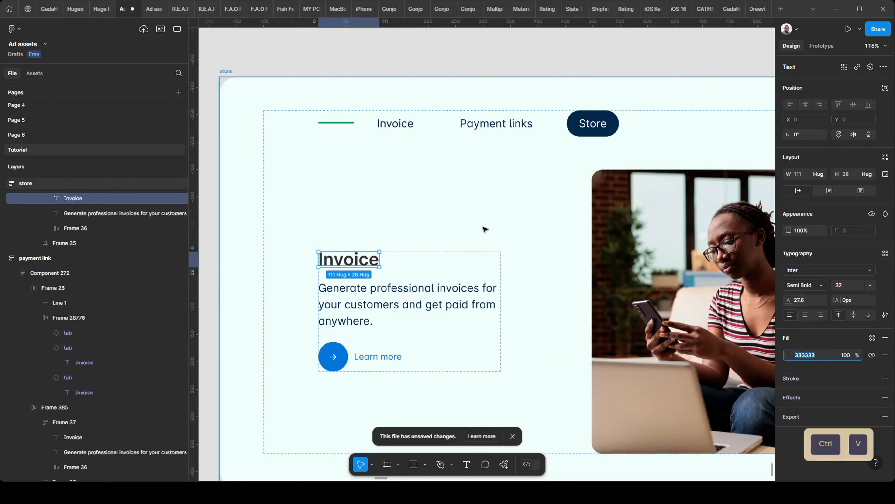
{"action": "scroll", "coordinate": [335, 228], "scroll_direction": "down", "scroll_amount": 5}
{"action": "left_click", "coordinate": [229, 239]}
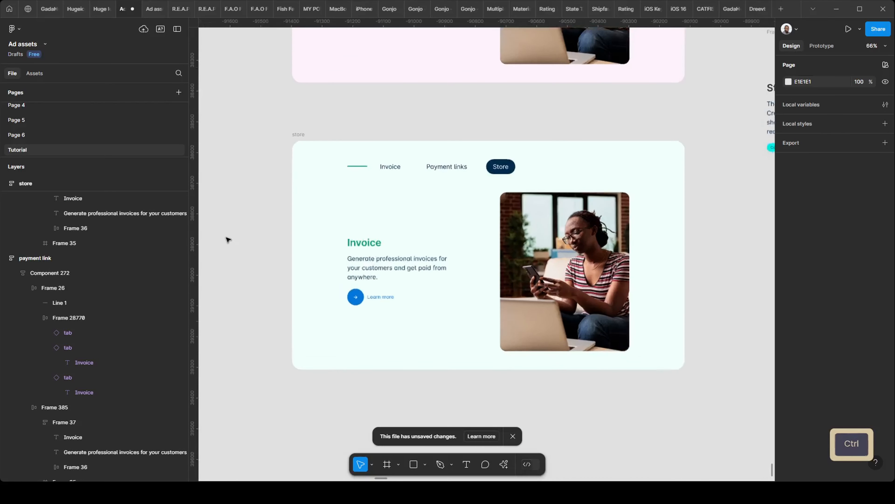
Compare the heading and accent line colours across the Invoice, payment link and store frames
{"action": "scroll", "coordinate": [228, 238], "scroll_direction": "down", "scroll_amount": 6}
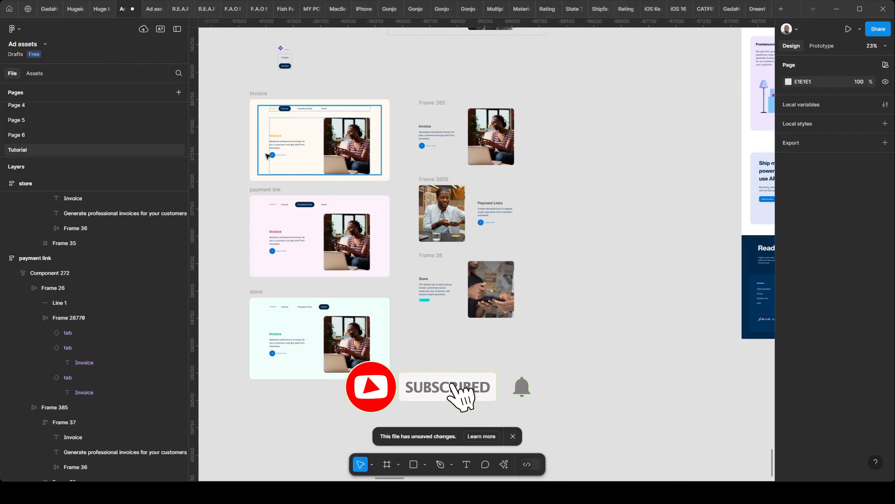
{"action": "scroll", "coordinate": [268, 157], "scroll_direction": "up", "scroll_amount": 8}
{"action": "scroll", "coordinate": [284, 175], "scroll_direction": "down", "scroll_amount": 2}
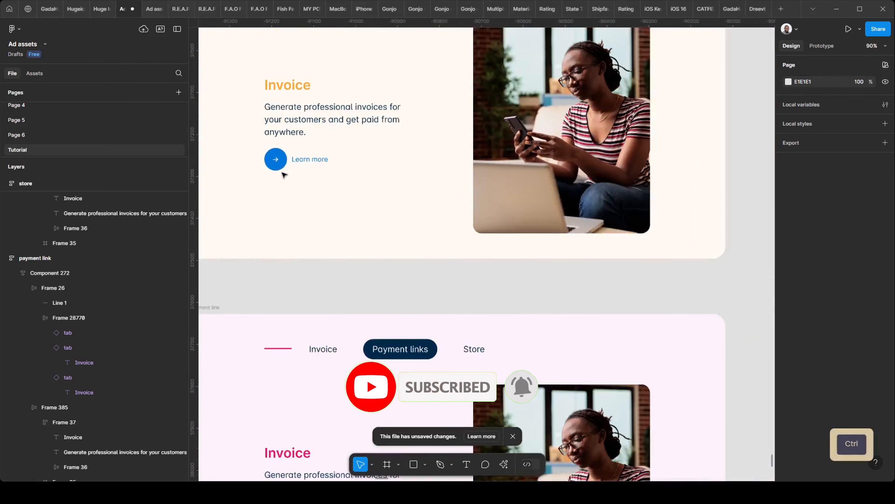
{"action": "scroll", "coordinate": [284, 173], "scroll_direction": "down", "scroll_amount": 2}
{"action": "scroll", "coordinate": [403, 184], "scroll_direction": "up", "scroll_amount": 4}
{"action": "scroll", "coordinate": [346, 184], "scroll_direction": "down", "scroll_amount": 3}
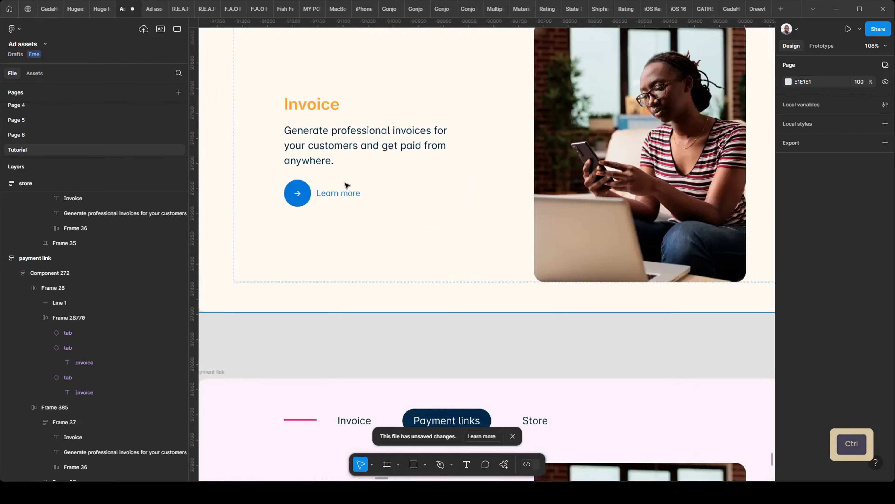
{"action": "scroll", "coordinate": [343, 185], "scroll_direction": "down", "scroll_amount": 3}
{"action": "scroll", "coordinate": [304, 168], "scroll_direction": "down", "scroll_amount": 2}
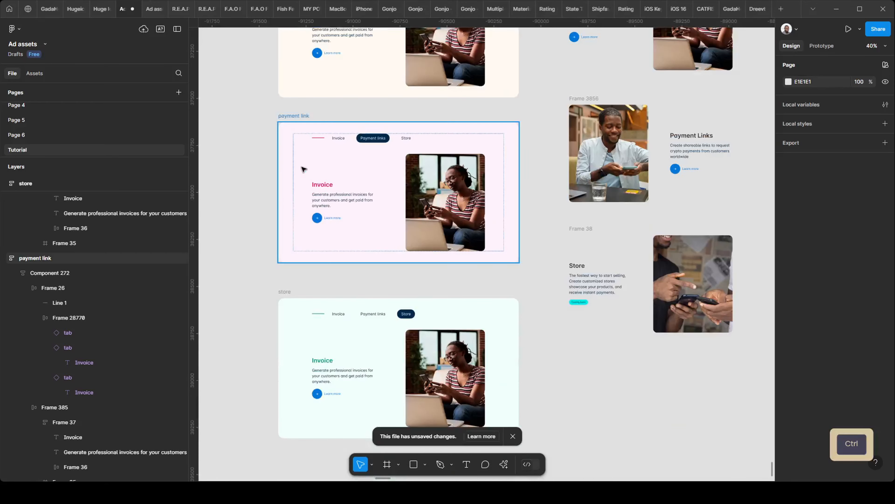
{"action": "scroll", "coordinate": [338, 181], "scroll_direction": "down", "scroll_amount": 2}
{"action": "left_click", "coordinate": [338, 182]}
{"action": "scroll", "coordinate": [332, 187], "scroll_direction": "up", "scroll_amount": 2}
{"action": "scroll", "coordinate": [317, 148], "scroll_direction": "up", "scroll_amount": 3}
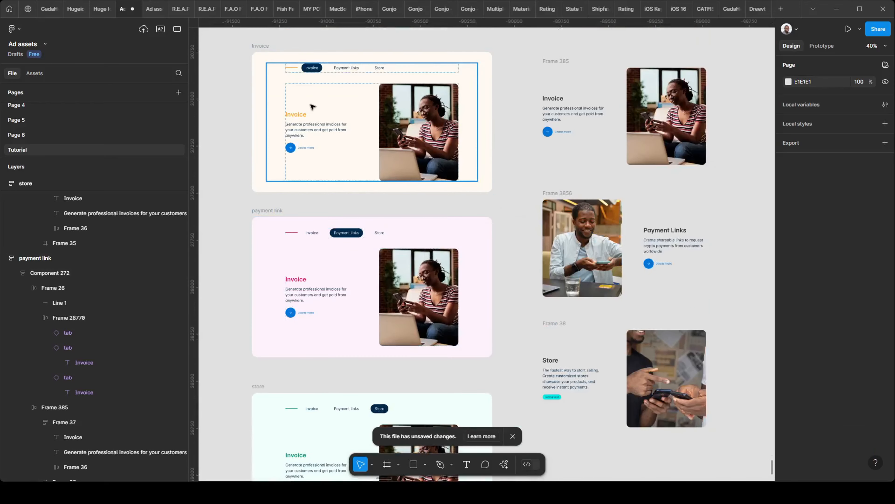
{"action": "scroll", "coordinate": [546, 215], "scroll_direction": "down", "scroll_amount": 3}
Examine Desktop - 9's hero section and the original Component 272 variants for reference
{"action": "scroll", "coordinate": [550, 226], "scroll_direction": "right", "scroll_amount": 4}
{"action": "scroll", "coordinate": [550, 227], "scroll_direction": "up", "scroll_amount": 3}
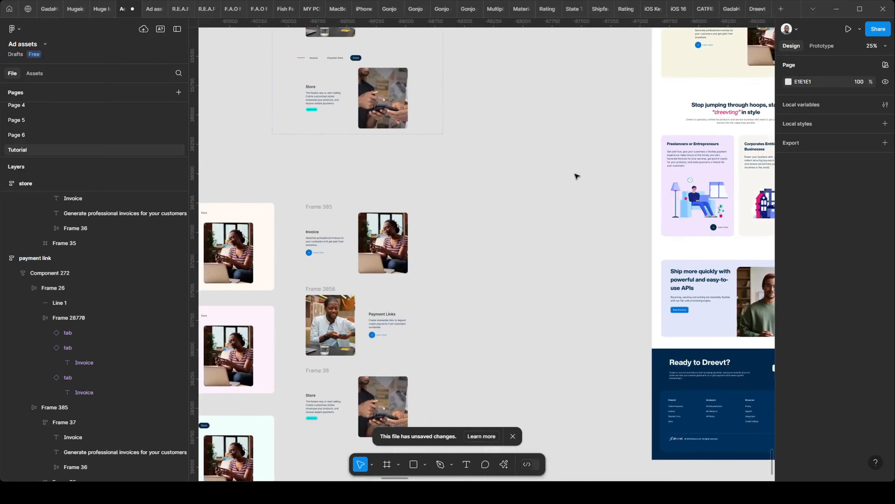
{"action": "scroll", "coordinate": [456, 251], "scroll_direction": "right", "scroll_amount": 7}
{"action": "scroll", "coordinate": [456, 251], "scroll_direction": "up", "scroll_amount": 5}
{"action": "scroll", "coordinate": [456, 251], "scroll_direction": "up", "scroll_amount": 5}
{"action": "scroll", "coordinate": [456, 251], "scroll_direction": "right", "scroll_amount": 3}
{"action": "scroll", "coordinate": [455, 305], "scroll_direction": "up", "scroll_amount": 8}
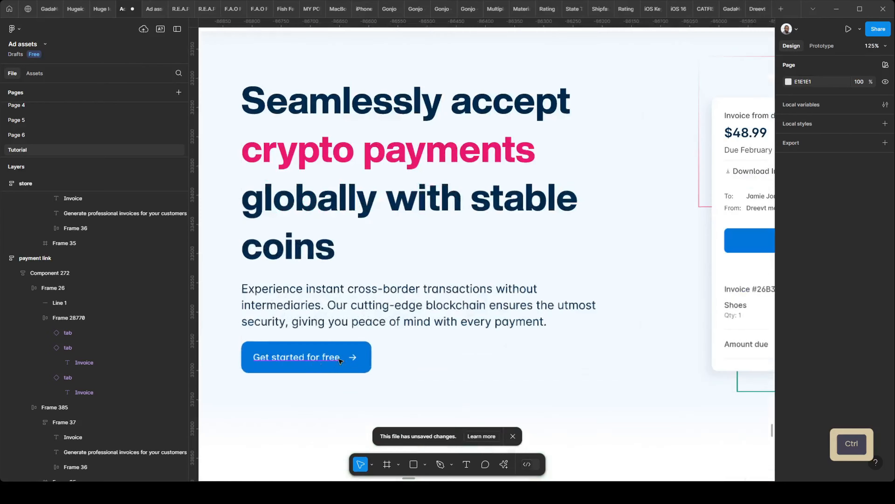
{"action": "scroll", "coordinate": [455, 305], "scroll_direction": "down", "scroll_amount": 8}
{"action": "scroll", "coordinate": [516, 209], "scroll_direction": "left", "scroll_amount": 5}
{"action": "scroll", "coordinate": [516, 209], "scroll_direction": "down", "scroll_amount": 3}
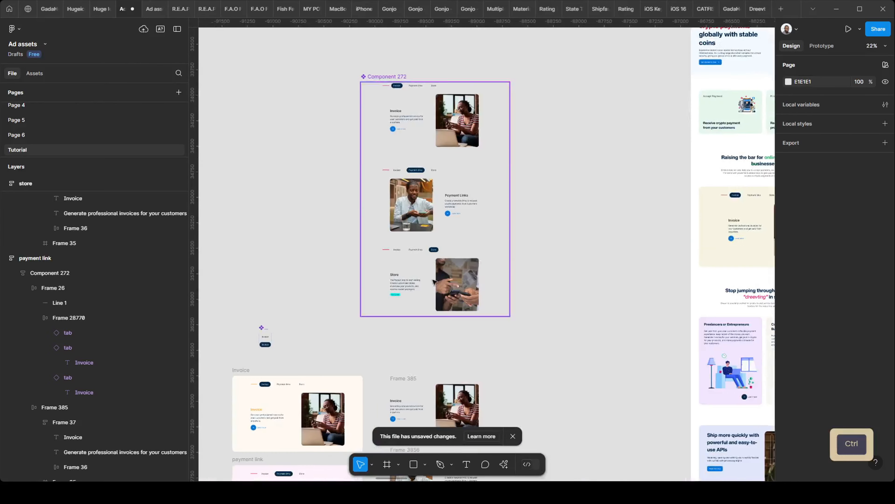
Combine the Invoice, payment link and store frames into one component set
{"action": "scroll", "coordinate": [429, 205], "scroll_direction": "up", "scroll_amount": 3}
{"action": "scroll", "coordinate": [366, 258], "scroll_direction": "down", "scroll_amount": 3}
{"action": "scroll", "coordinate": [362, 126], "scroll_direction": "up", "scroll_amount": 3}
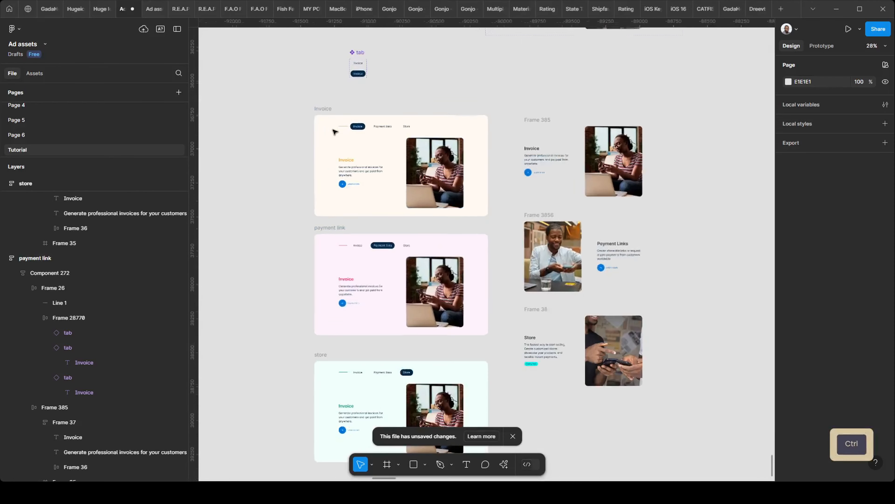
{"action": "scroll", "coordinate": [432, 212], "scroll_direction": "down", "scroll_amount": 1}
{"action": "left_click_drag", "start_coordinate": [434, 215], "coordinate": [396, 138]}
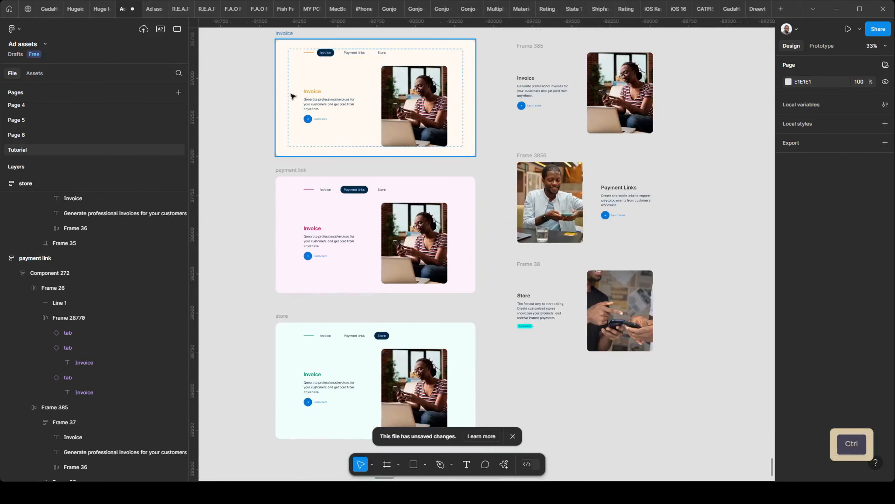
{"action": "scroll", "coordinate": [294, 98], "scroll_direction": "up", "scroll_amount": 3}
{"action": "scroll", "coordinate": [275, 93], "scroll_direction": "up", "scroll_amount": 2}
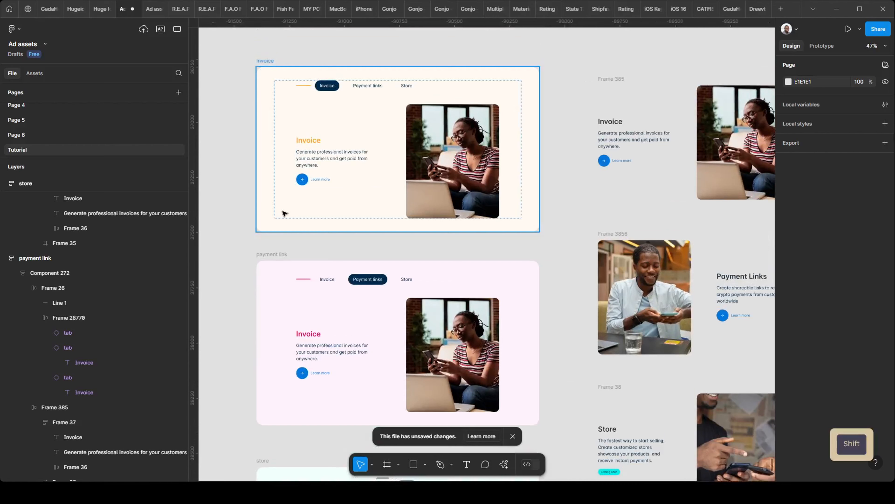
{"action": "left_click", "coordinate": [276, 255], "text": "shift"}
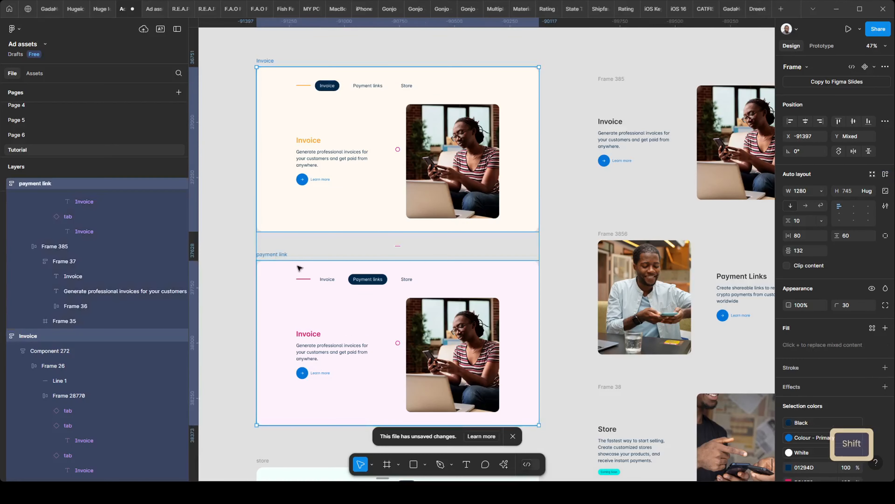
{"action": "scroll", "coordinate": [298, 267], "scroll_direction": "down", "scroll_amount": 3}
{"action": "left_click", "coordinate": [265, 358], "text": "shift"}
{"action": "scroll", "coordinate": [369, 291], "scroll_direction": "down", "scroll_amount": 3}
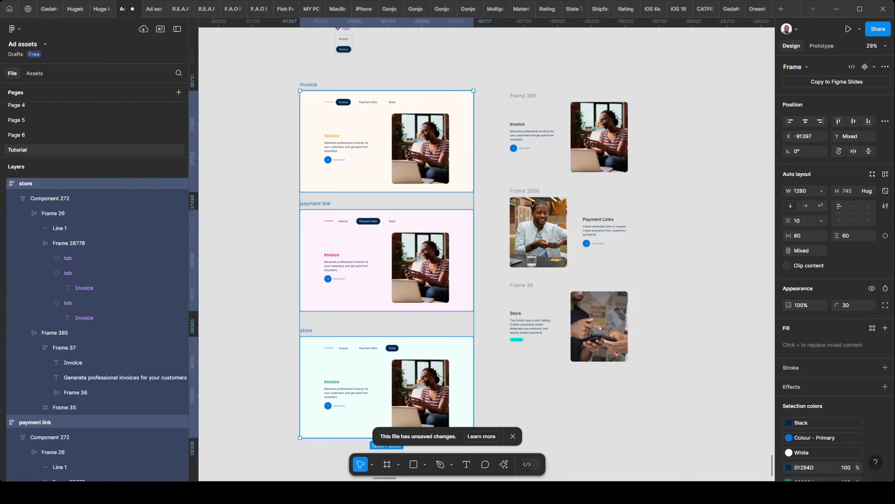
{"action": "left_click", "coordinate": [875, 67]}
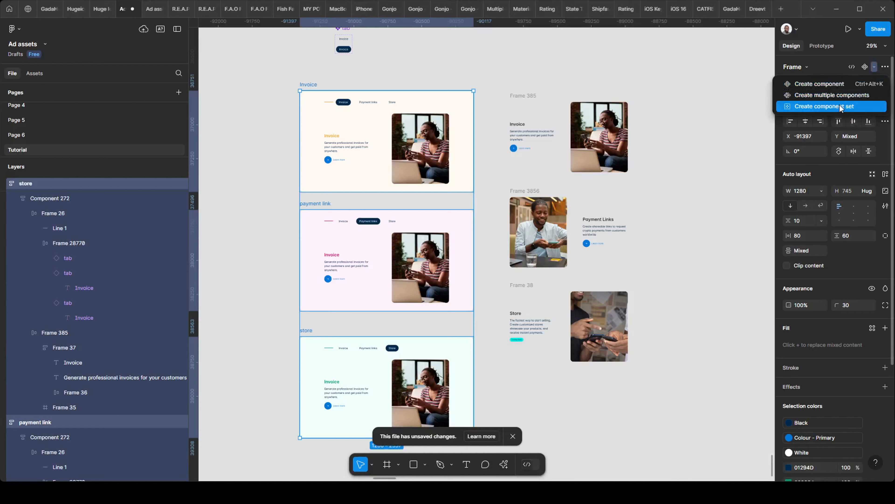
{"action": "key", "text": "Return"}
Inspect the payment link and store variants inside the new component set
{"action": "scroll", "coordinate": [349, 180], "scroll_direction": "up", "scroll_amount": 3}
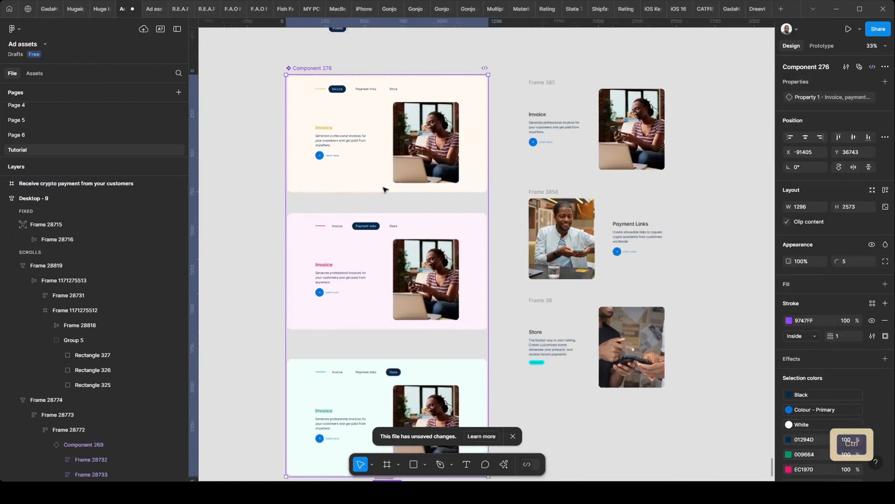
{"action": "scroll", "coordinate": [350, 184], "scroll_direction": "up", "scroll_amount": 2}
{"action": "left_click", "coordinate": [361, 212]}
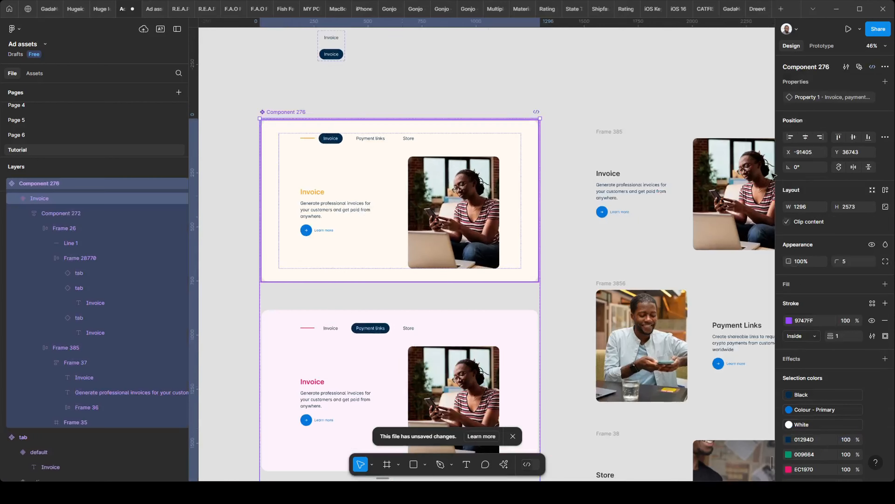
{"action": "left_click", "coordinate": [400, 349]}
{"action": "scroll", "coordinate": [402, 300], "scroll_direction": "down", "scroll_amount": 5}
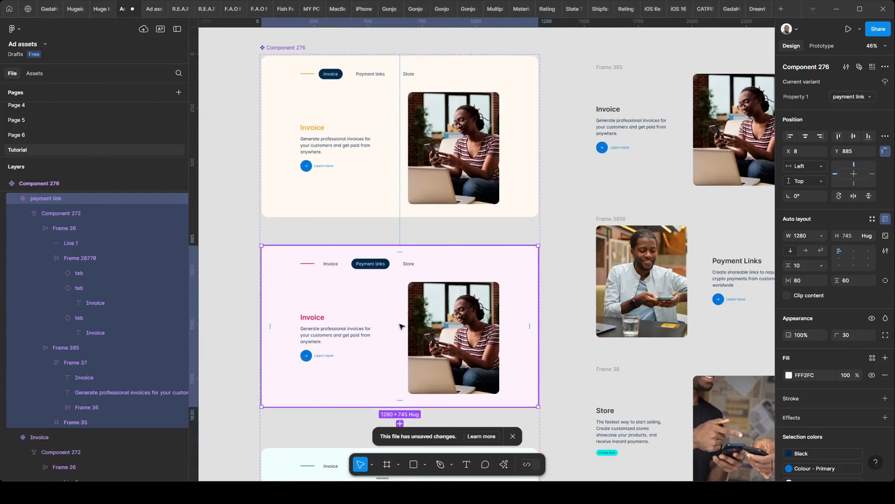
{"action": "key", "text": "Tab"}
Rename the new component set as "feature section" and deselect it
{"action": "scroll", "coordinate": [352, 176], "scroll_direction": "up", "scroll_amount": 3}
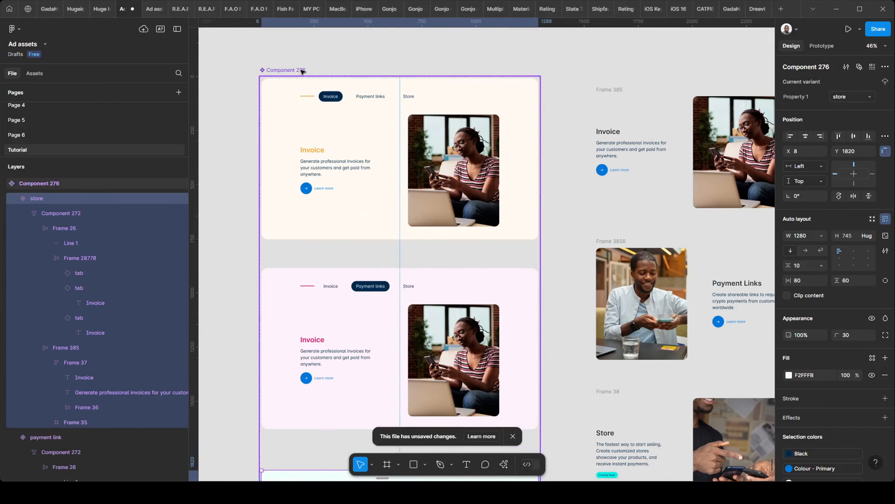
{"action": "double_click", "coordinate": [299, 71]}
{"action": "type", "text": "fea"}
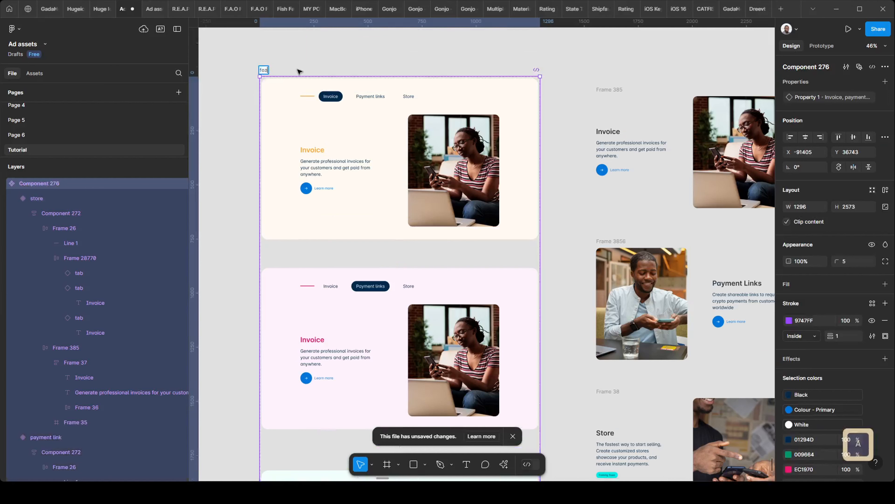
{"action": "type", "text": "ture s"}
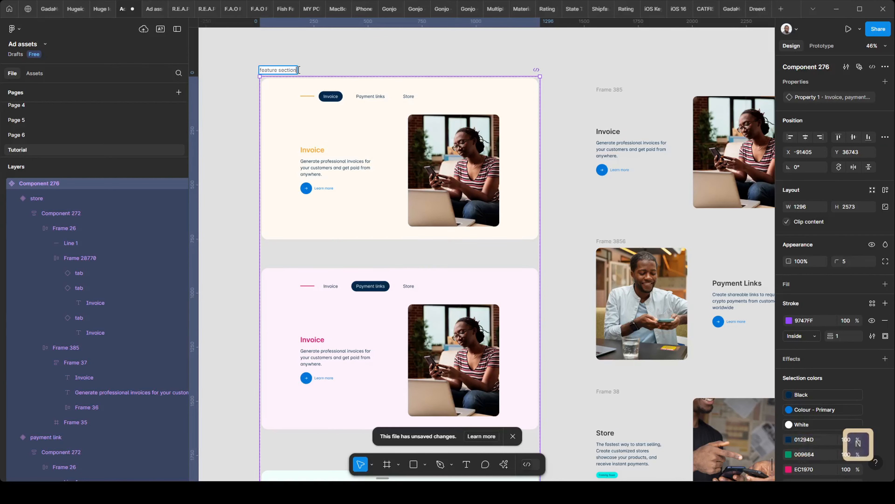
{"action": "type", "text": "ection"}
{"action": "key", "text": "Return"}
{"action": "key", "text": "Escape"}
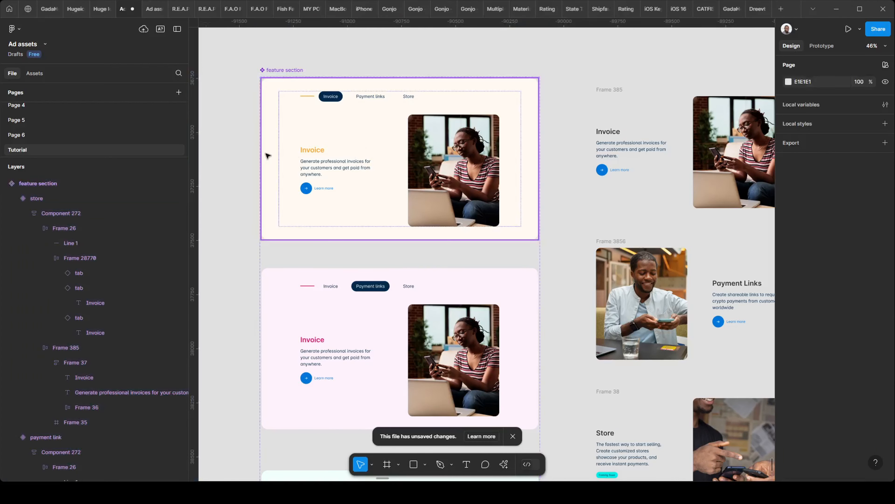
Examine the Invoice variant and its tab row inside the feature section component set
{"action": "left_click", "coordinate": [505, 129]}
{"action": "left_click_drag", "start_coordinate": [505, 128], "coordinate": [471, 118]}
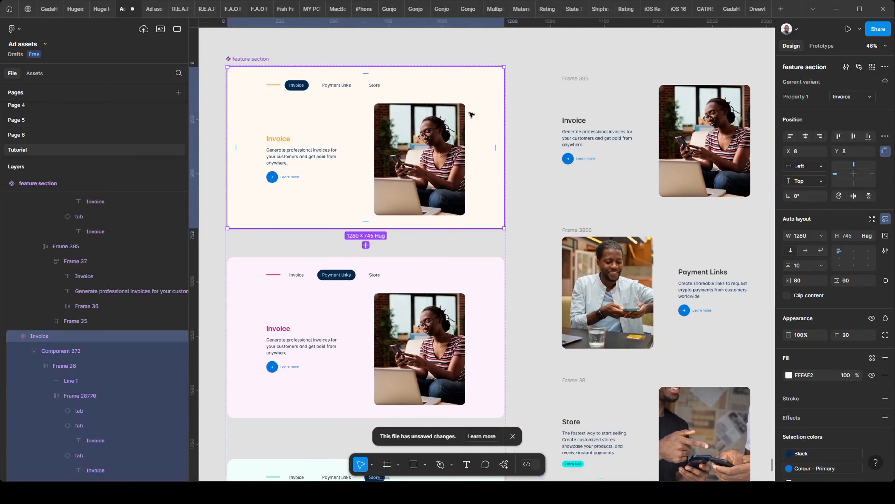
{"action": "key", "text": "ctrl"}
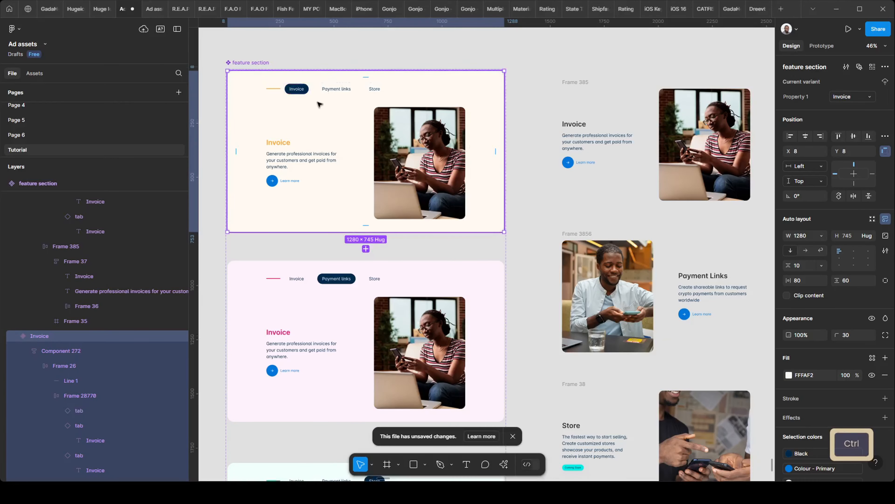
{"action": "scroll", "coordinate": [314, 85], "scroll_direction": "up", "scroll_amount": 1}
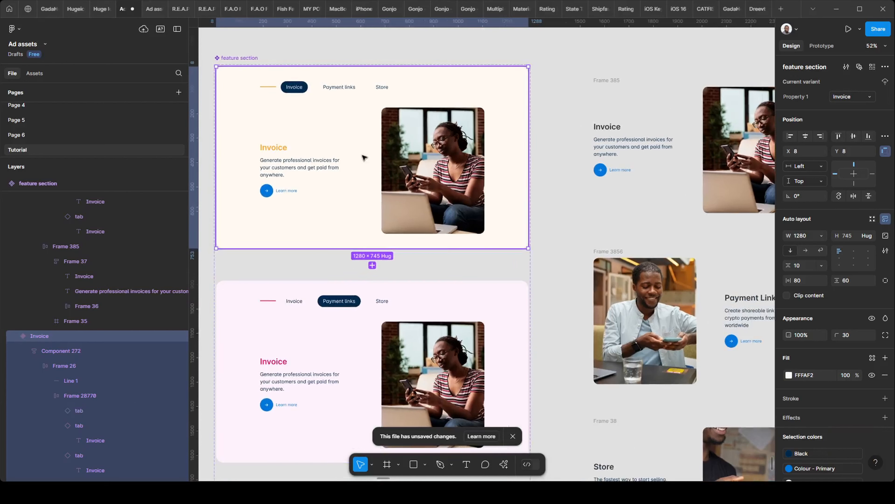
{"action": "scroll", "coordinate": [368, 148], "scroll_direction": "down", "scroll_amount": 2}
{"action": "scroll", "coordinate": [340, 108], "scroll_direction": "up", "scroll_amount": 3}
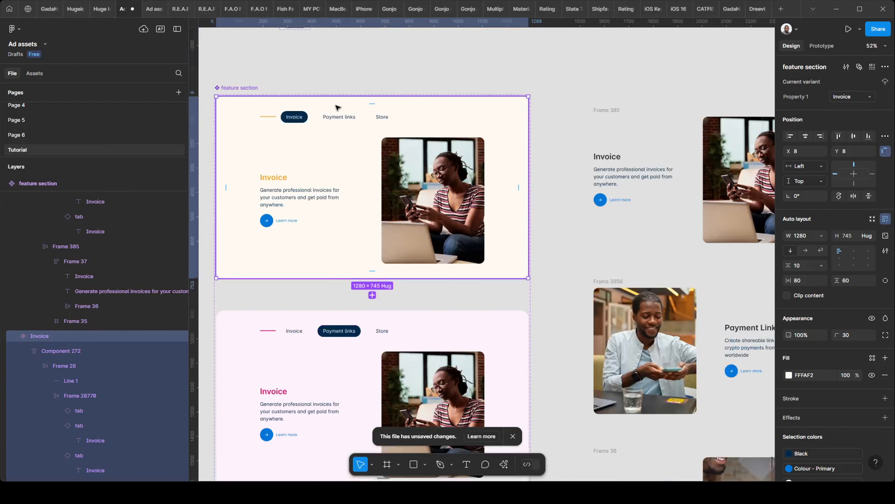
{"action": "key", "text": "ctrl"}
{"action": "scroll", "coordinate": [307, 130], "scroll_direction": "up", "scroll_amount": 1}
{"action": "scroll", "coordinate": [309, 128], "scroll_direction": "down", "scroll_amount": 1}
{"action": "scroll", "coordinate": [310, 127], "scroll_direction": "left", "scroll_amount": 1}
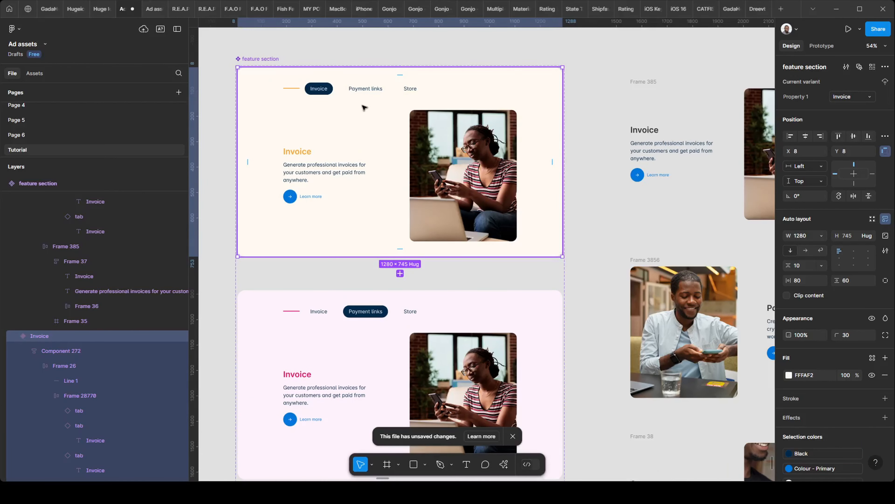
Prototype the Invoice variant's Payment links tab to change to the payment link variant on click, with Instant animation
{"action": "left_click", "coordinate": [823, 46]}
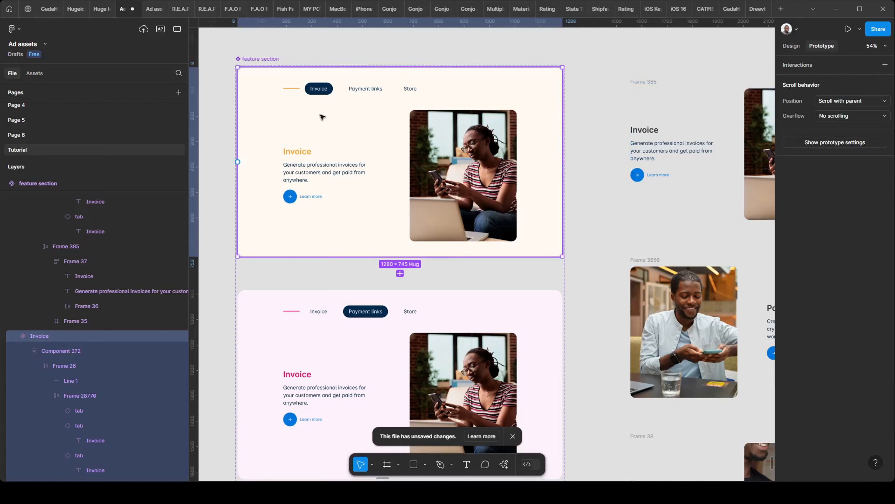
{"action": "double_click", "coordinate": [377, 92]}
{"action": "double_click", "coordinate": [377, 93]}
{"action": "double_click", "coordinate": [377, 93]}
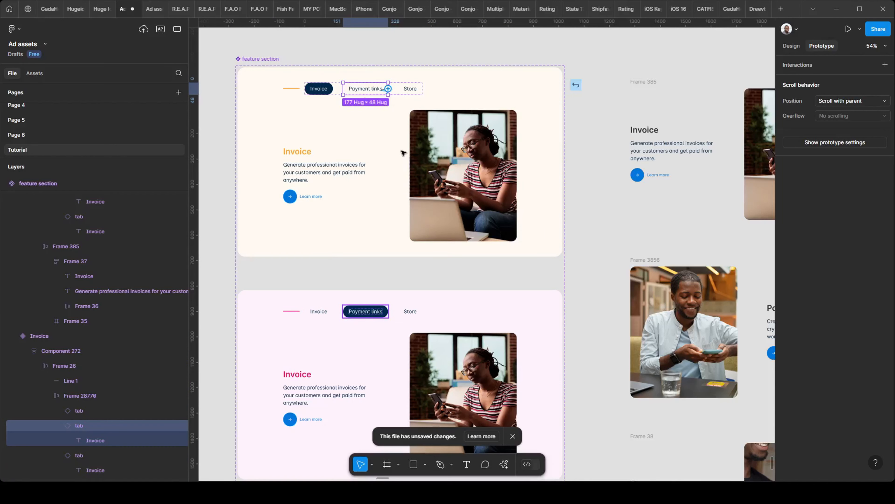
{"action": "left_click_drag", "start_coordinate": [403, 153], "coordinate": [370, 310]}
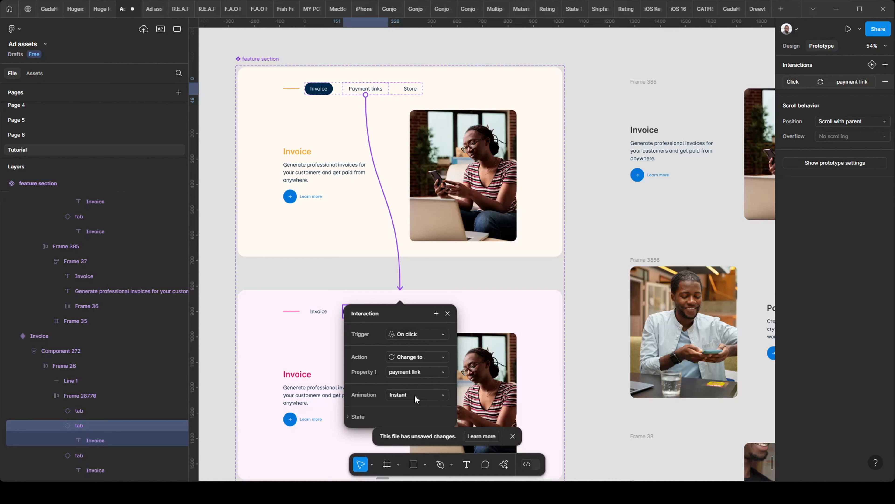
{"action": "left_click", "coordinate": [423, 395]}
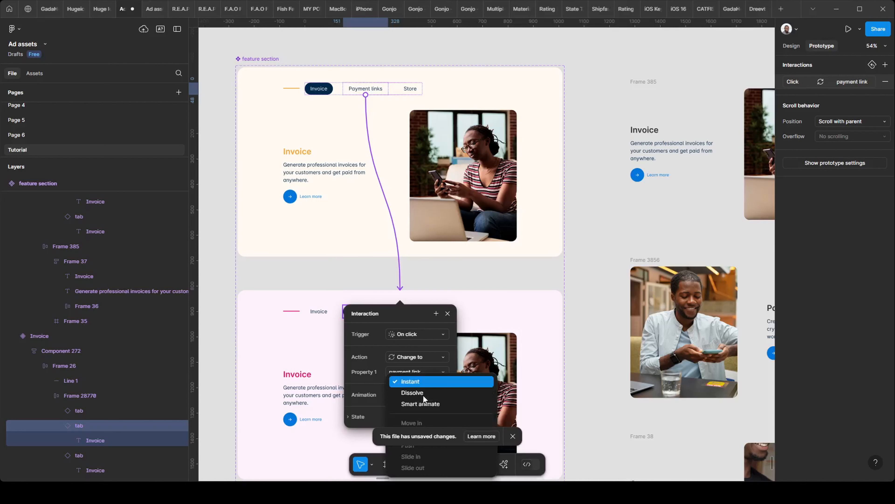
{"action": "left_click", "coordinate": [426, 381]}
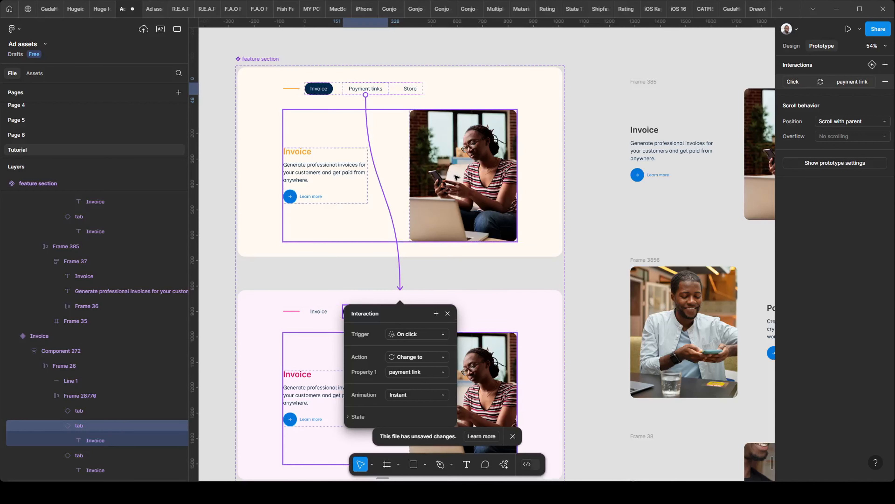
Review the Payment links tab's connection and the tab rows of the payment link and store variants
{"action": "scroll", "coordinate": [457, 177], "scroll_direction": "left", "scroll_amount": 4}
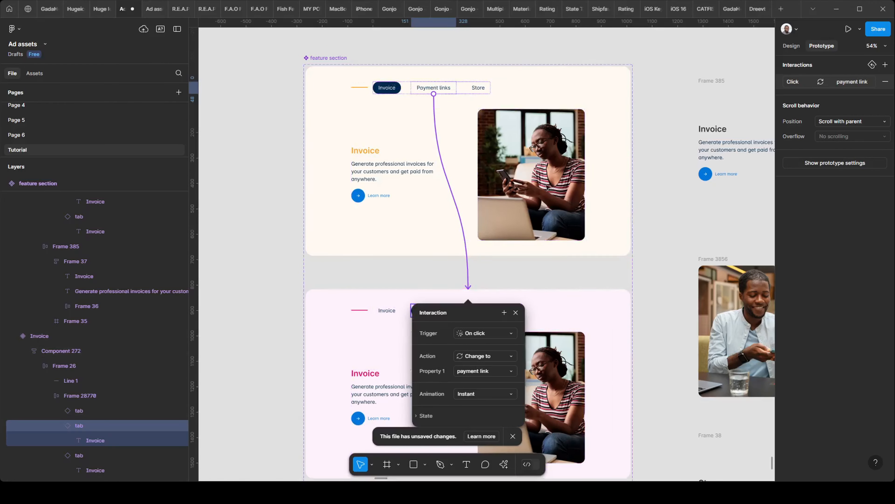
{"action": "scroll", "coordinate": [380, 166], "scroll_direction": "down", "scroll_amount": 2}
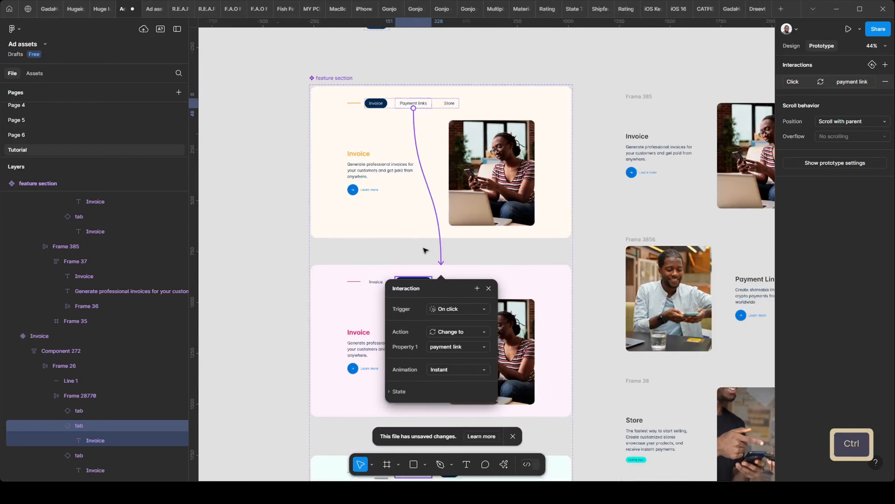
{"action": "scroll", "coordinate": [388, 256], "scroll_direction": "down", "scroll_amount": 5}
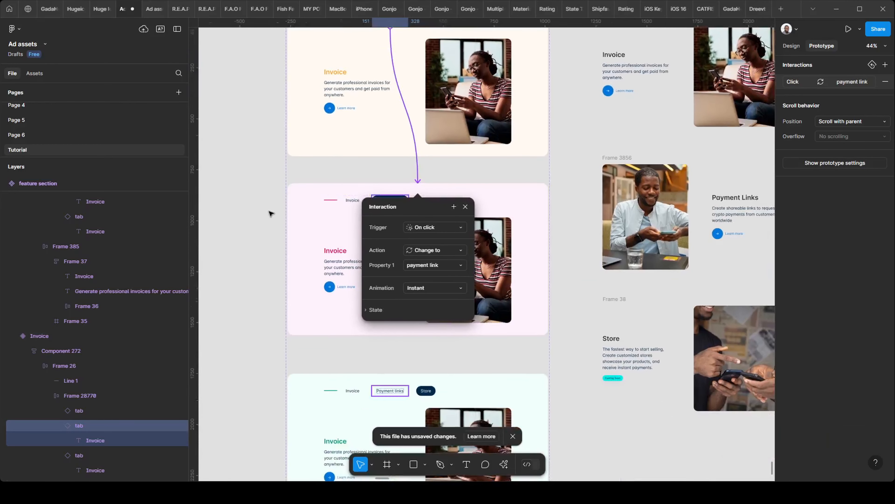
{"action": "left_click", "coordinate": [263, 209]}
{"action": "scroll", "coordinate": [372, 174], "scroll_direction": "up", "scroll_amount": 2}
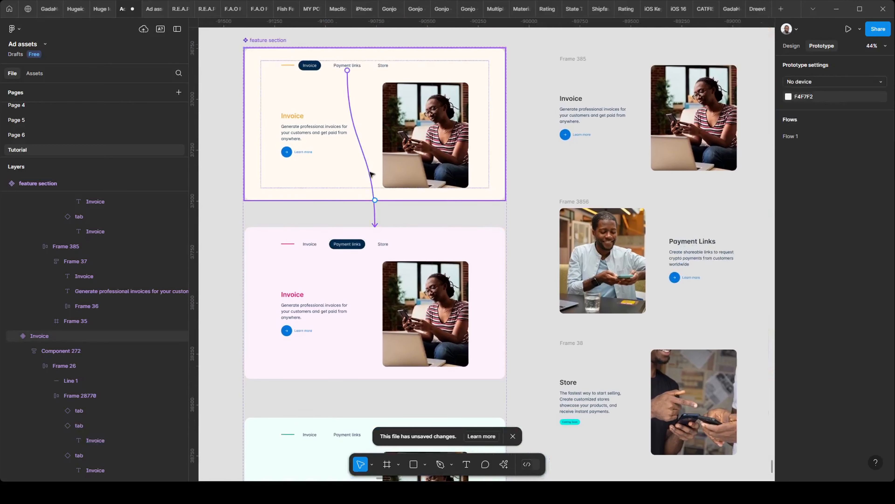
{"action": "scroll", "coordinate": [372, 174], "scroll_direction": "up", "scroll_amount": 2}
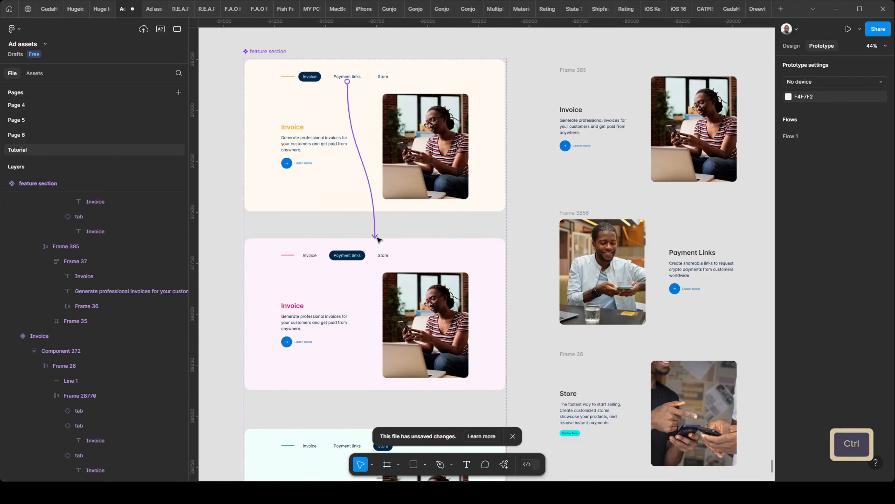
{"action": "left_click", "coordinate": [376, 225]}
{"action": "scroll", "coordinate": [377, 222], "scroll_direction": "down", "scroll_amount": 3}
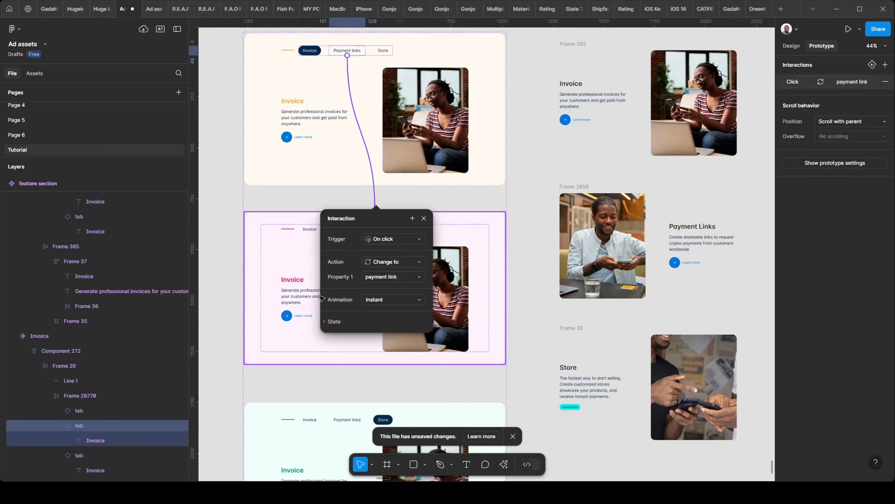
{"action": "left_click", "coordinate": [380, 348]}
{"action": "scroll", "coordinate": [339, 170], "scroll_direction": "down", "scroll_amount": 2}
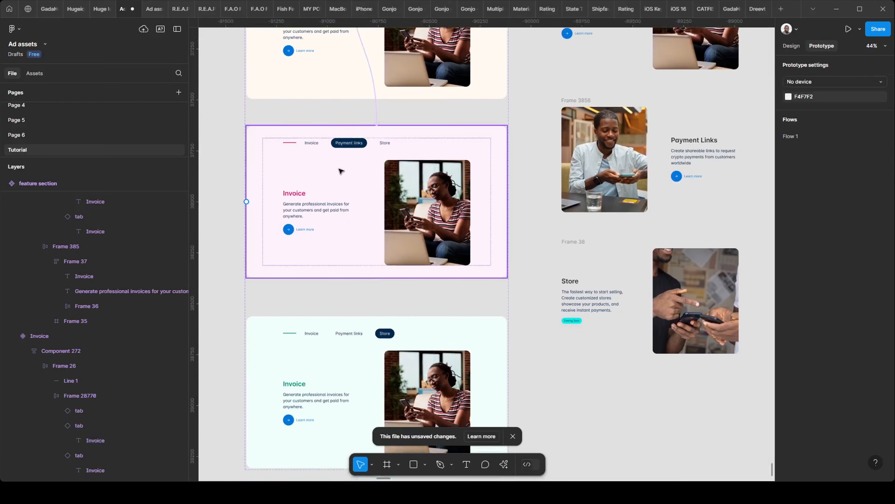
{"action": "scroll", "coordinate": [380, 191], "scroll_direction": "up", "scroll_amount": 2}
{"action": "scroll", "coordinate": [380, 191], "scroll_direction": "up", "scroll_amount": 5}
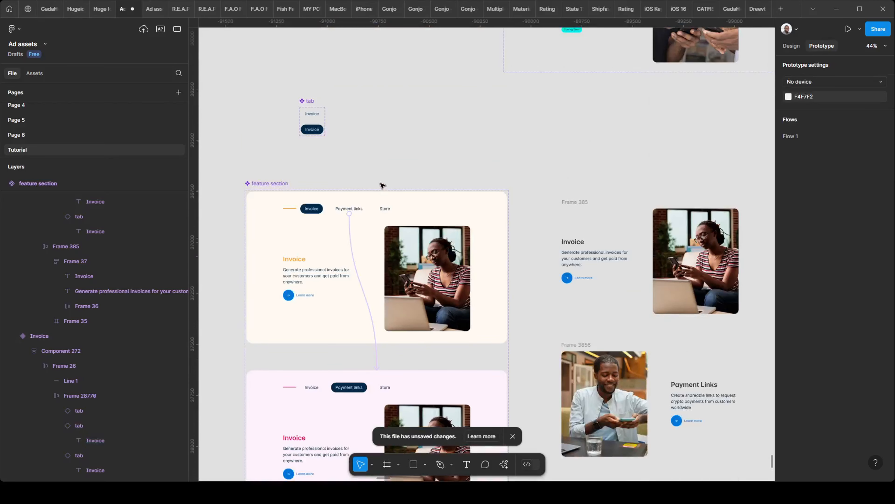
Copy the on-click interaction connecting the Invoice variant's Payment links tab to the payment link variant
{"action": "left_click", "coordinate": [353, 254]}
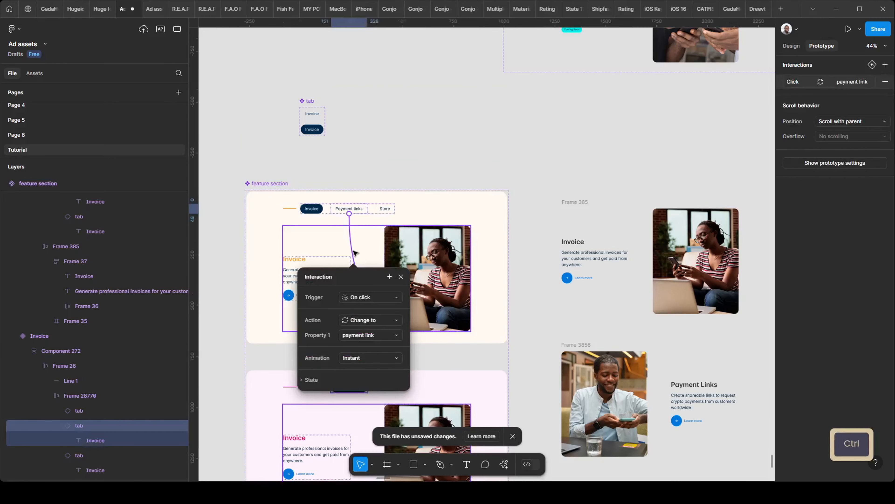
{"action": "right_click", "coordinate": [353, 251]}
{"action": "key", "text": "Escape"}
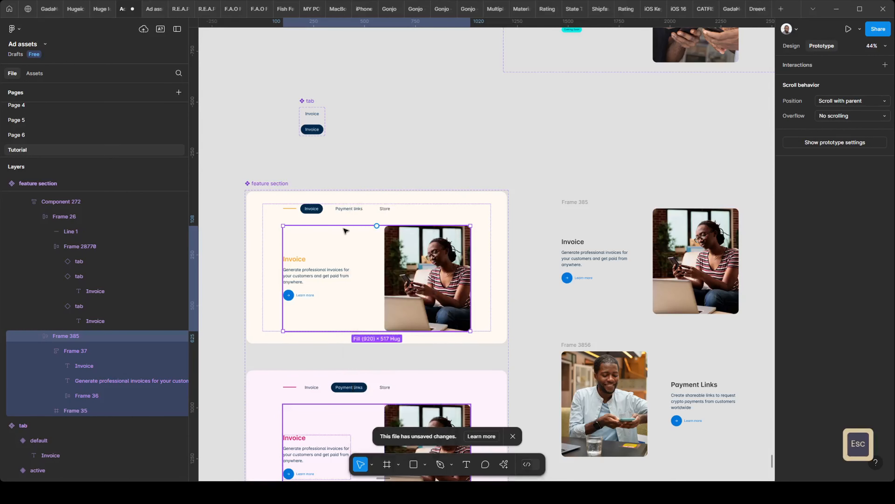
{"action": "left_click", "coordinate": [347, 211]}
{"action": "left_click", "coordinate": [352, 256]}
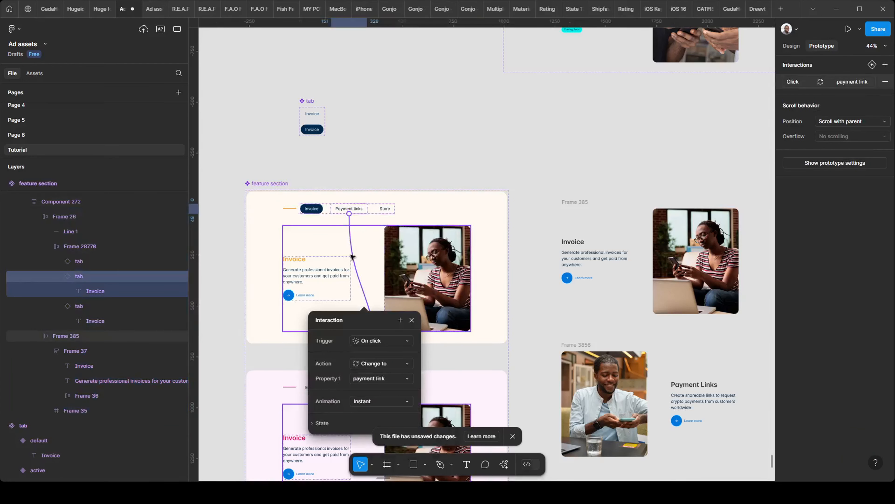
{"action": "scroll", "coordinate": [380, 274], "scroll_direction": "up", "scroll_amount": 4, "text": "ctrl"}
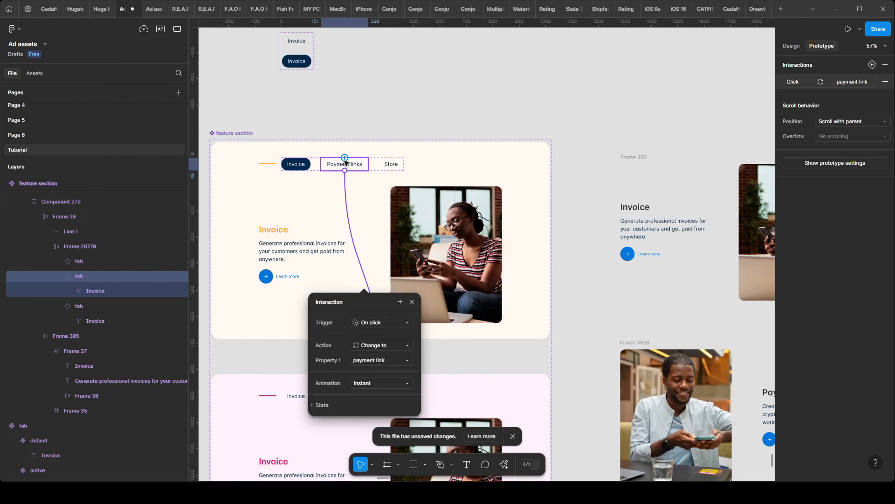
{"action": "key", "text": "ctrl"}
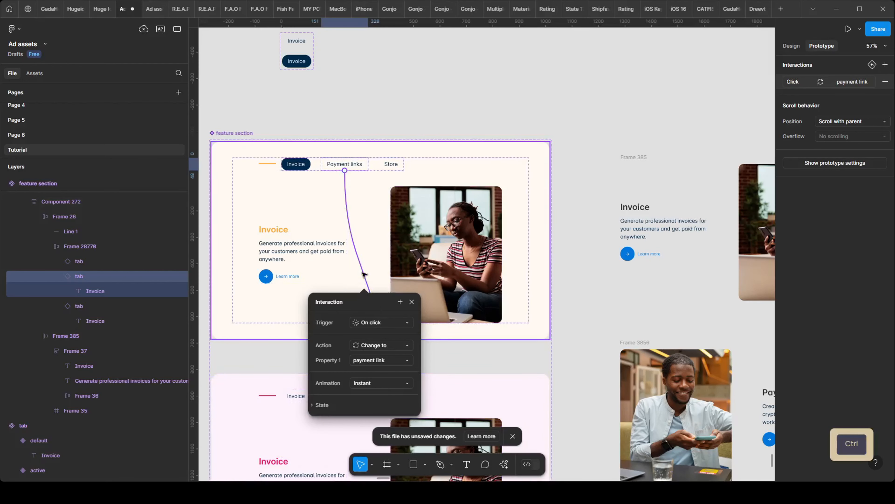
Paste the copied interaction onto the Payment links tab of the store variant
{"action": "scroll", "coordinate": [380, 248], "scroll_direction": "down", "scroll_amount": 4, "text": "ctrl"}
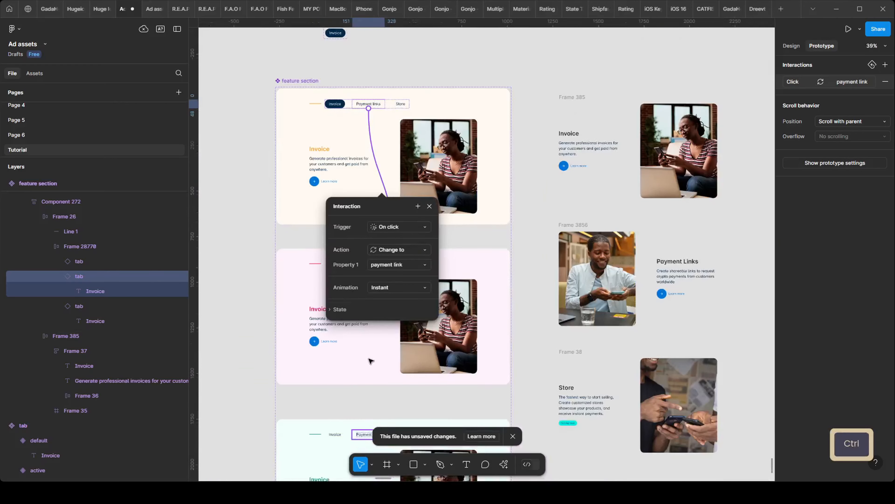
{"action": "scroll", "coordinate": [369, 362], "scroll_direction": "down", "scroll_amount": 5}
{"action": "scroll", "coordinate": [369, 295], "scroll_direction": "up", "scroll_amount": 3, "text": "ctrl"}
{"action": "left_click", "coordinate": [372, 279]}
{"action": "double_click", "coordinate": [372, 278]}
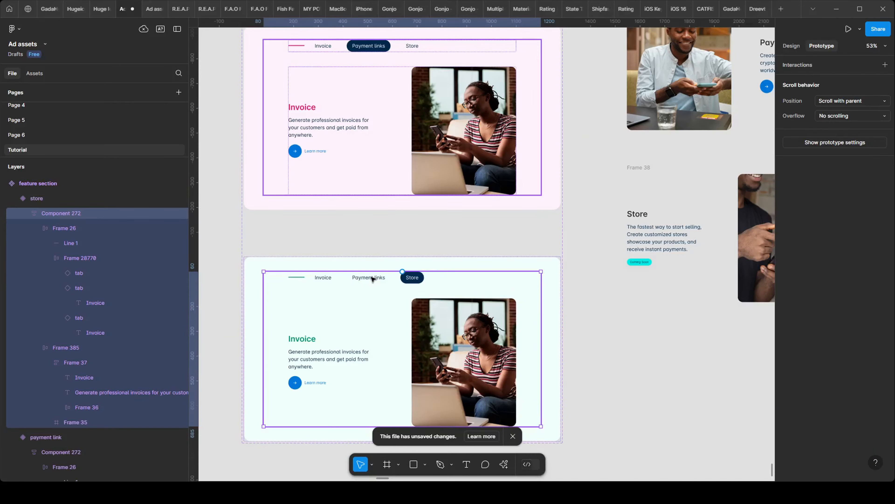
{"action": "double_click", "coordinate": [371, 278]}
{"action": "left_click", "coordinate": [372, 278]}
{"action": "key", "text": "ctrl+v"}
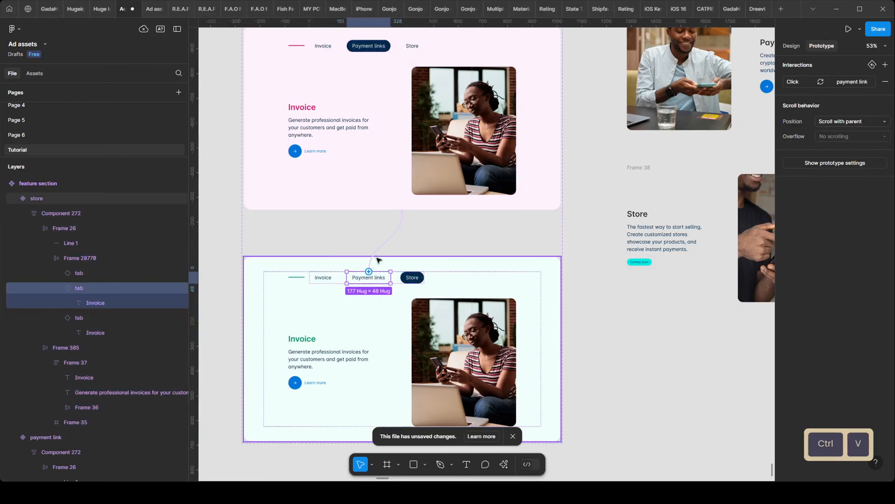
Prototype the Invoice variant's Store tab to change to the store variant on click, with Instant animation
{"action": "scroll", "coordinate": [400, 304], "scroll_direction": "down", "scroll_amount": 2}
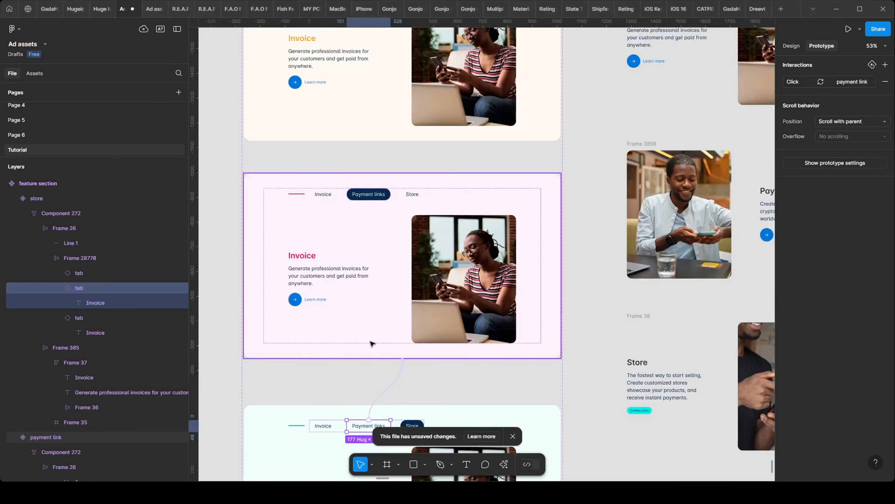
{"action": "scroll", "coordinate": [386, 303], "scroll_direction": "up", "scroll_amount": 3}
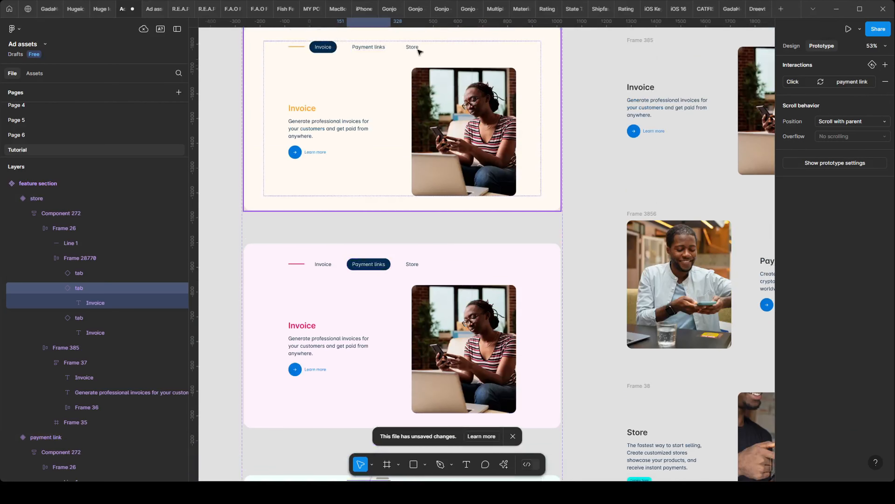
{"action": "left_click", "coordinate": [412, 47]}
{"action": "left_click", "coordinate": [412, 47]}
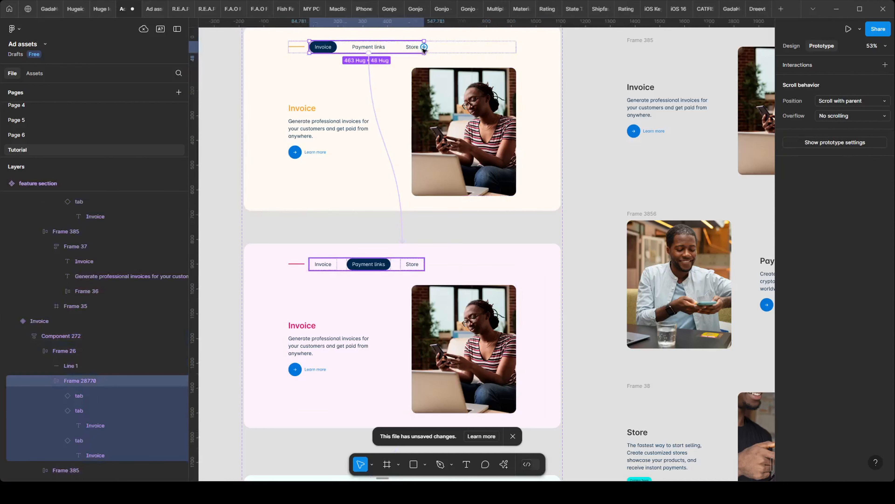
{"action": "left_click", "coordinate": [416, 47]}
{"action": "left_click", "coordinate": [417, 48]}
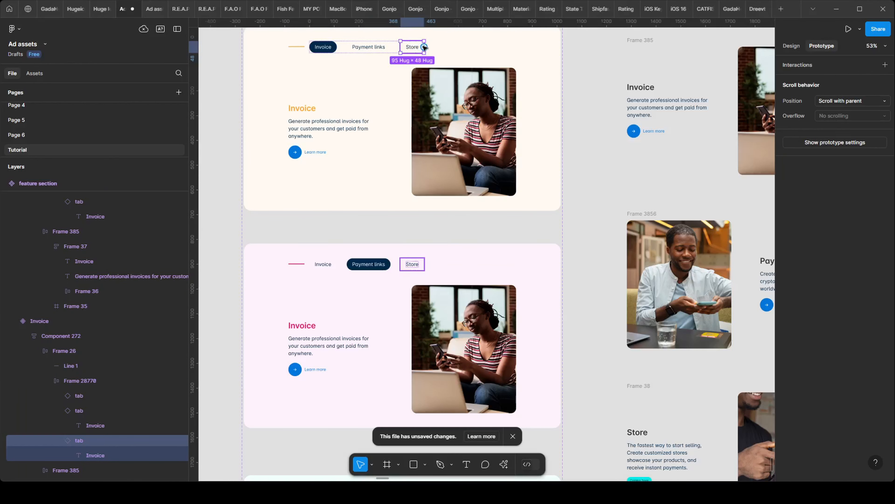
{"action": "left_click_drag", "start_coordinate": [439, 180], "coordinate": [424, 285]}
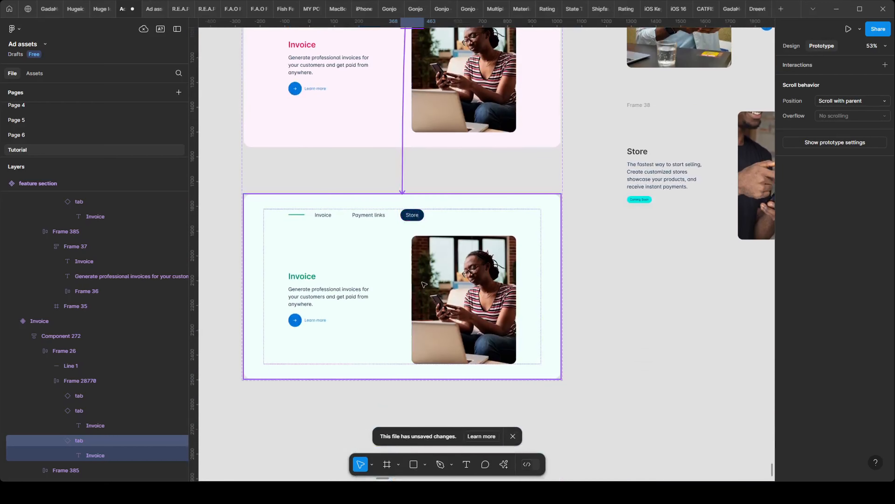
{"action": "left_click_drag", "start_coordinate": [425, 211], "coordinate": [410, 190]}
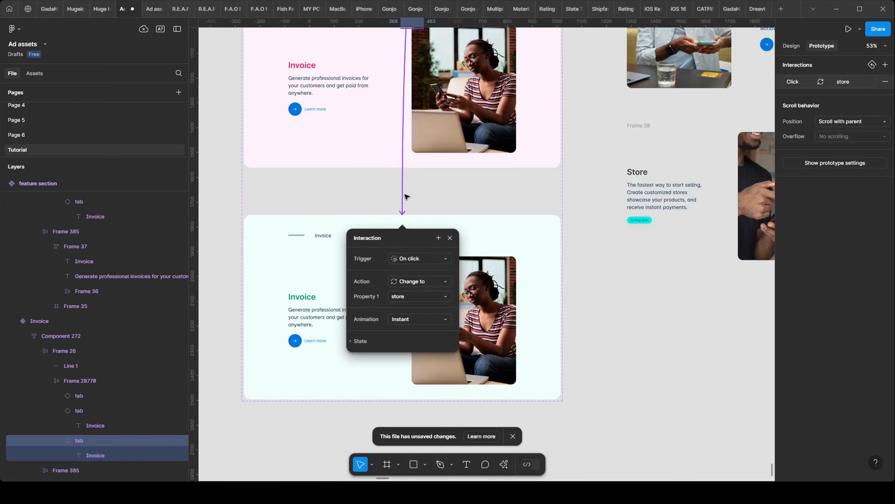
Duplicate the Store tab's on-click interaction onto the Store tab of the payment link variant
{"action": "scroll", "coordinate": [407, 141], "scroll_direction": "up", "scroll_amount": 3}
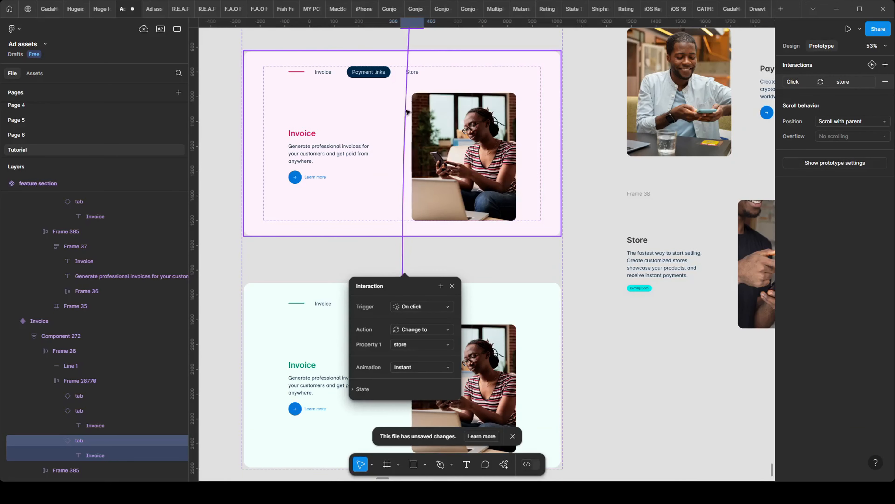
{"action": "double_click", "coordinate": [417, 74]}
{"action": "double_click", "coordinate": [416, 73]}
{"action": "double_click", "coordinate": [417, 73]}
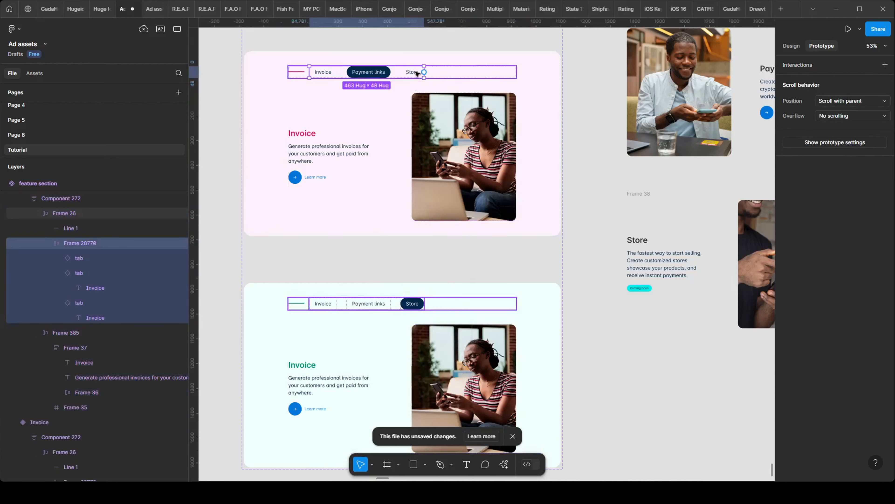
{"action": "left_click", "coordinate": [417, 74], "text": "ctrl"}
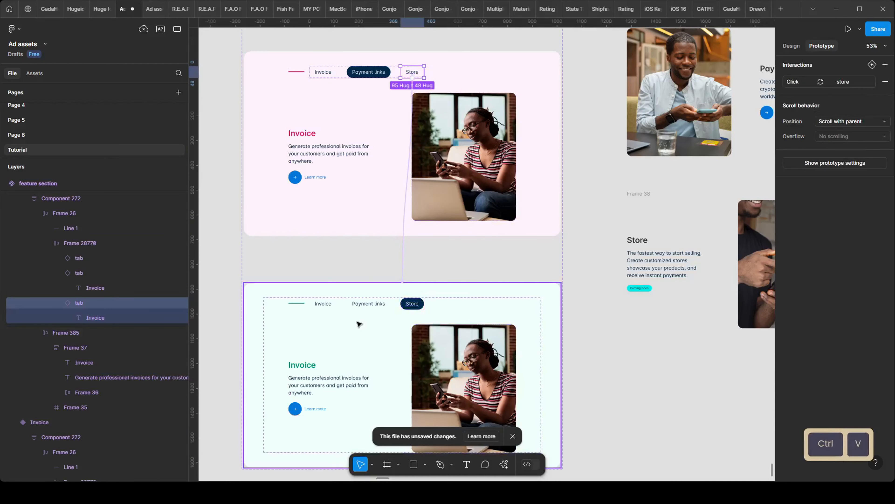
Prototype the store variant's Invoice tab to change to the Invoice variant on click
{"action": "left_click", "coordinate": [332, 305]}
{"action": "left_click", "coordinate": [334, 305], "text": "ctrl"}
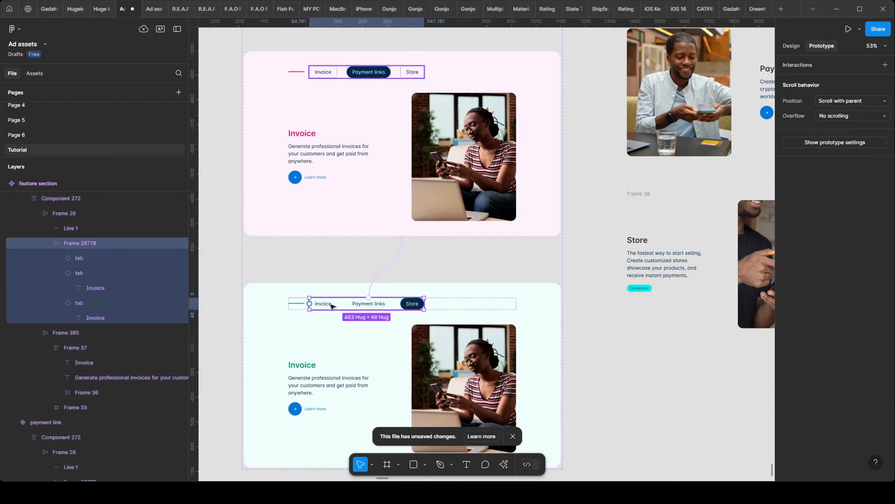
{"action": "left_click_drag", "start_coordinate": [338, 241], "coordinate": [339, 149]}
{"action": "scroll", "coordinate": [348, 214], "scroll_direction": "down", "scroll_amount": 1}
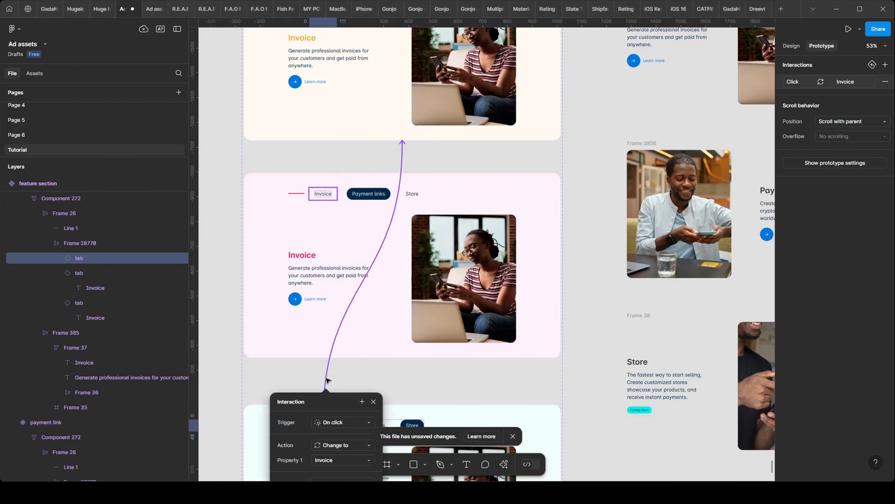
Duplicate that on-click interaction onto the Invoice tab of the payment link variant
{"action": "key", "text": "ctrl+c"}
{"action": "left_click", "coordinate": [323, 200]}
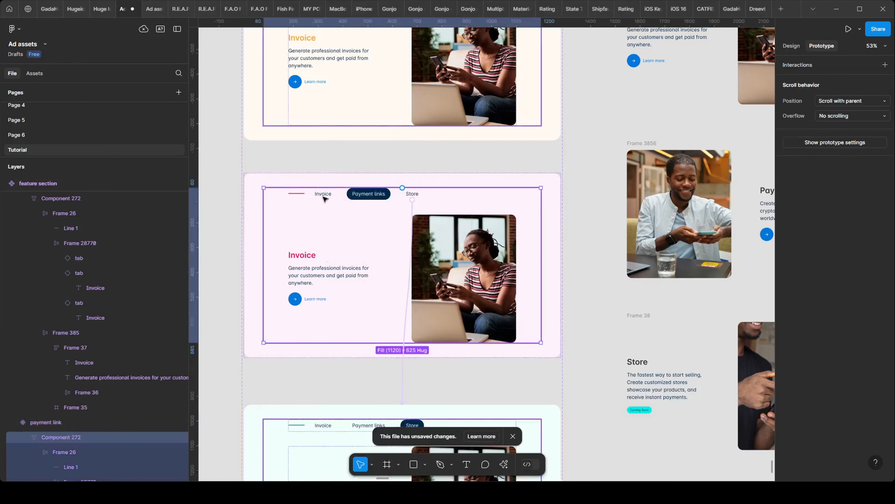
{"action": "left_click", "coordinate": [324, 199]}
{"action": "key", "text": "ctrl+v"}
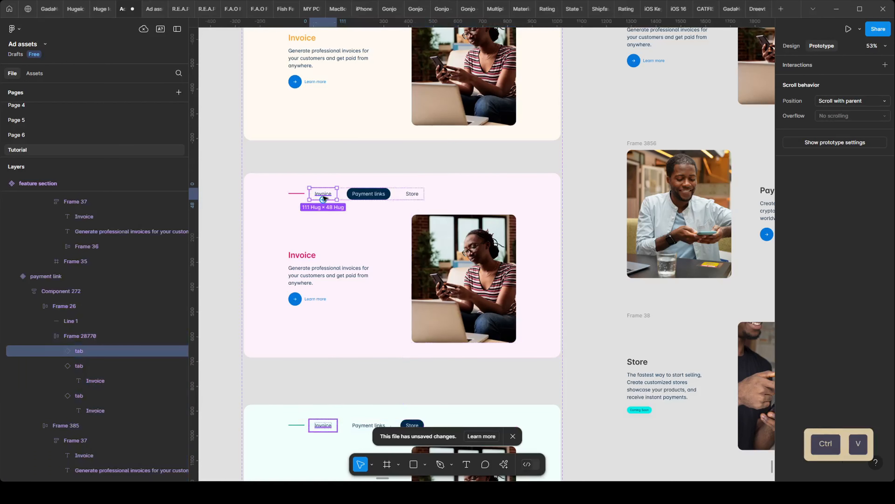
Copy the Invoice variant from the feature section component set
{"action": "scroll", "coordinate": [365, 194], "scroll_direction": "up", "scroll_amount": 5}
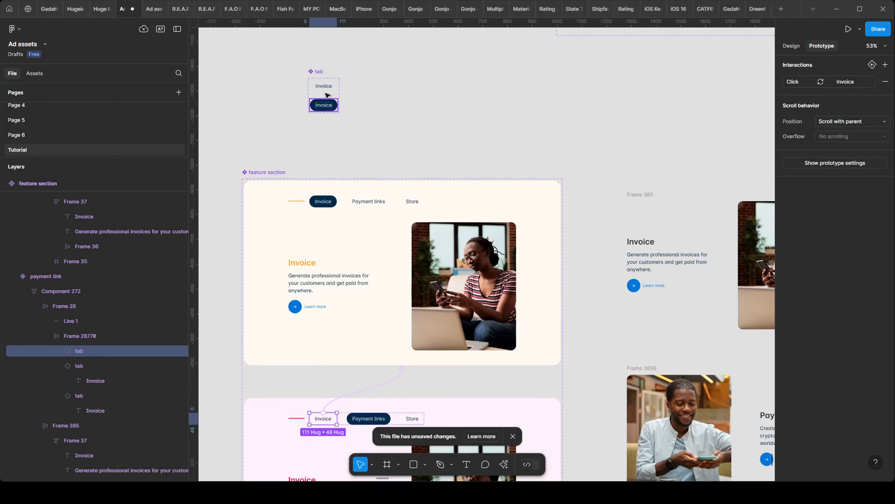
{"action": "scroll", "coordinate": [328, 159], "scroll_direction": "down", "scroll_amount": 2}
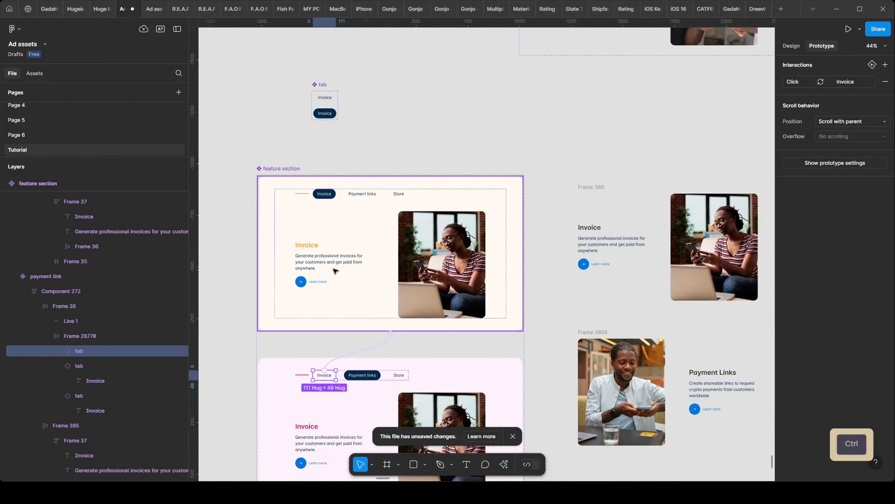
{"action": "scroll", "coordinate": [334, 269], "scroll_direction": "down", "scroll_amount": 5}
{"action": "left_click", "coordinate": [300, 205]}
{"action": "left_click", "coordinate": [359, 270]}
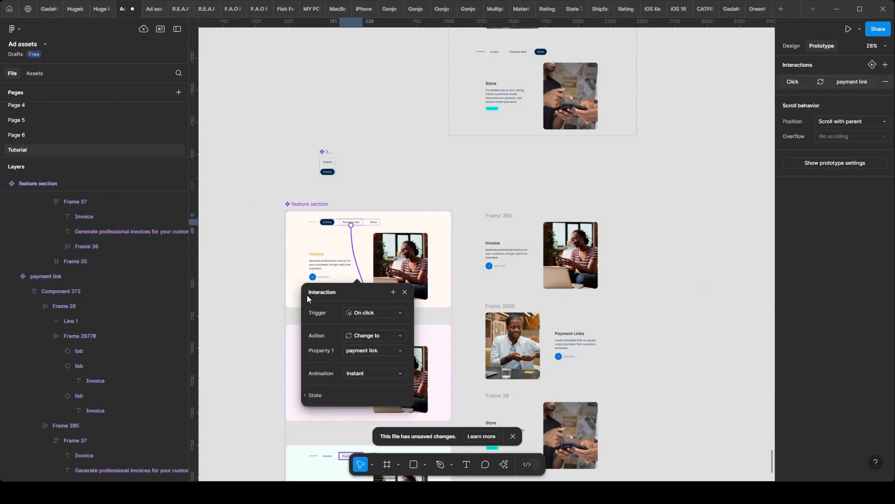
{"action": "left_click", "coordinate": [295, 288]}
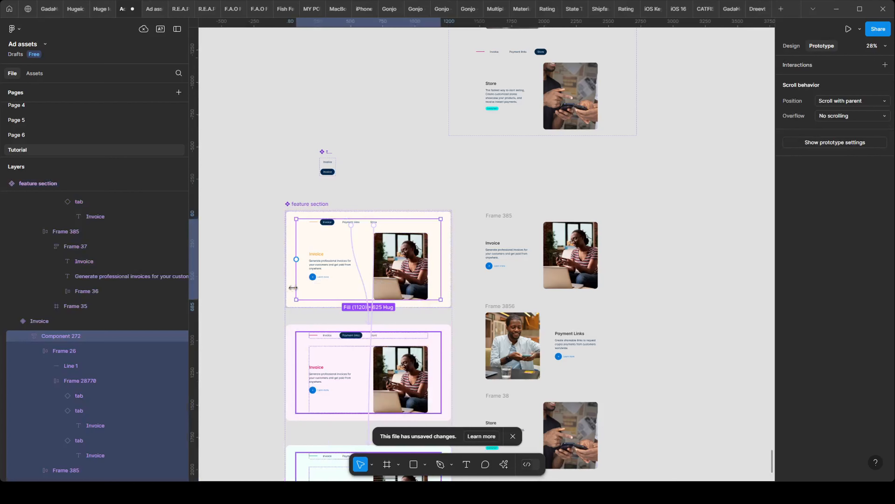
{"action": "left_click", "coordinate": [789, 47]}
{"action": "key", "text": "ctrl+c"}
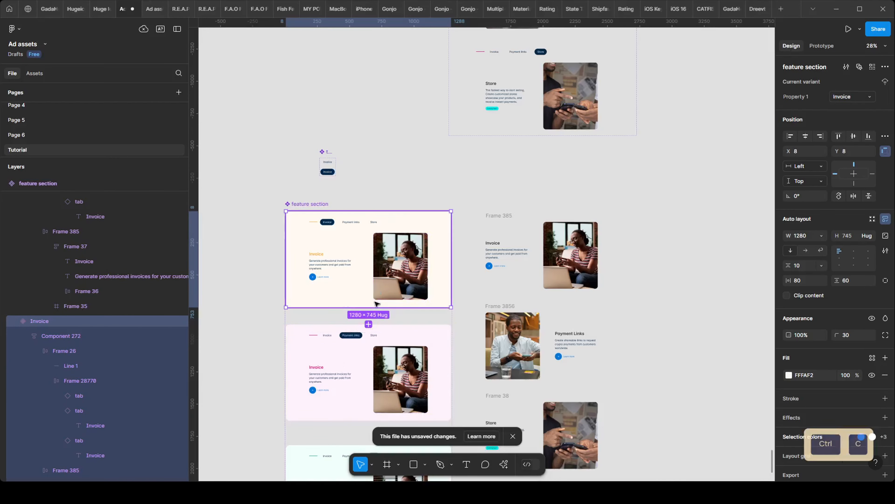
Try to replace the website page's old Invoice section frame with the copied Invoice variant
{"action": "left_click_drag", "start_coordinate": [596, 313], "coordinate": [346, 424]}
{"action": "left_click_drag", "start_coordinate": [724, 257], "coordinate": [414, 333]}
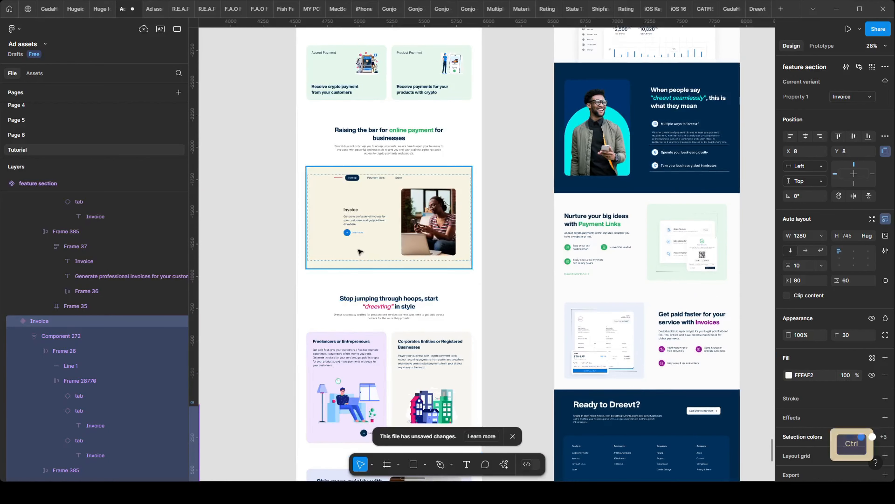
{"action": "left_click", "coordinate": [347, 258], "text": "ctrl"}
{"action": "scroll", "coordinate": [347, 250], "scroll_direction": "up", "scroll_amount": 2}
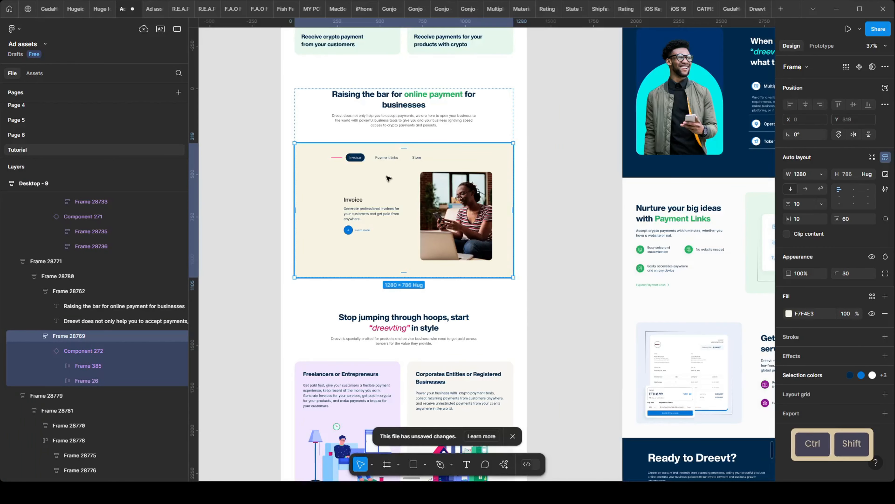
{"action": "right_click", "coordinate": [331, 197]}
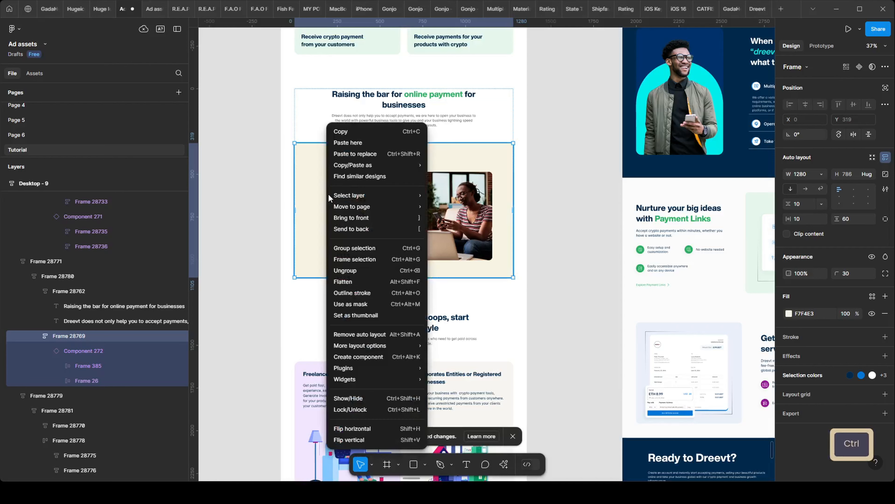
{"action": "left_click", "coordinate": [374, 154]}
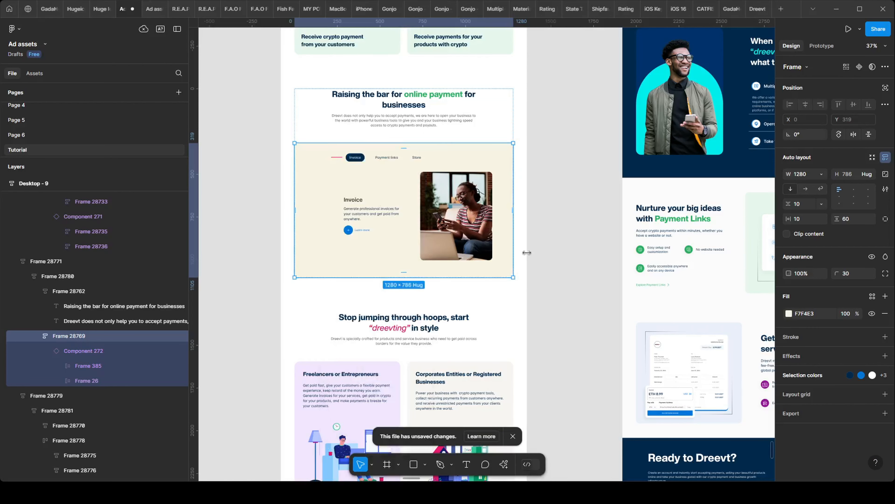
Examine the old Invoice section frame and its nested component on the website page
{"action": "key", "text": "ctrl"}
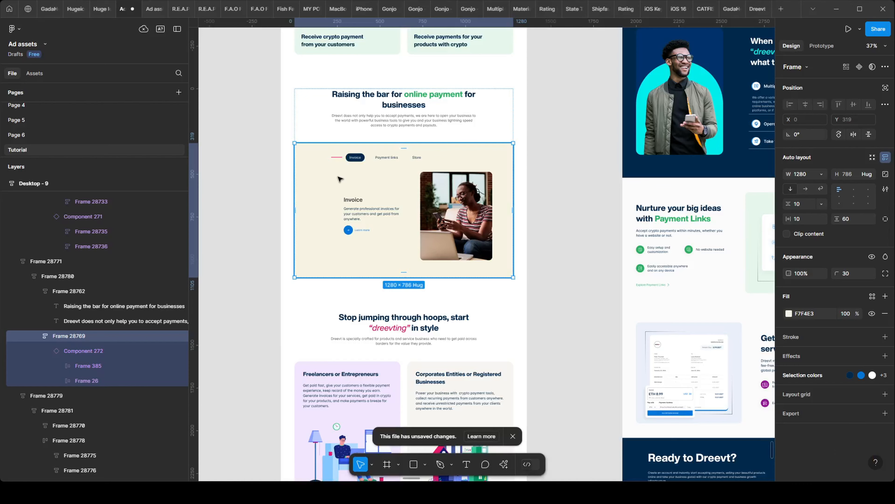
{"action": "scroll", "coordinate": [339, 166], "scroll_direction": "up", "scroll_amount": 5}
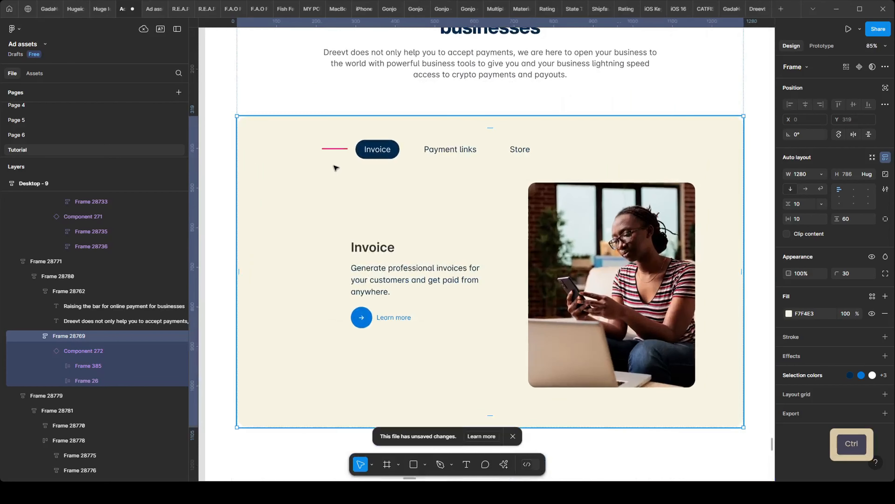
{"action": "scroll", "coordinate": [331, 180], "scroll_direction": "down", "scroll_amount": 2}
{"action": "double_click", "coordinate": [317, 215]}
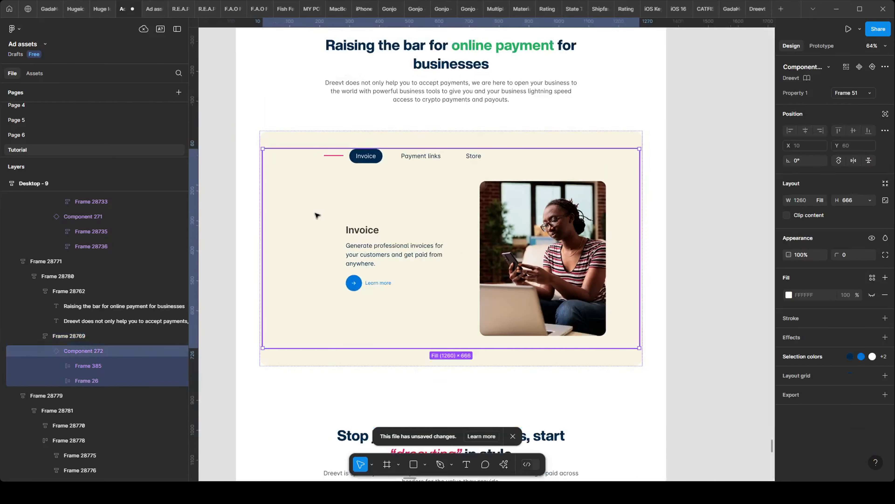
{"action": "scroll", "coordinate": [315, 177], "scroll_direction": "up", "scroll_amount": 2}
{"action": "left_click", "coordinate": [329, 113]}
{"action": "scroll", "coordinate": [328, 116], "scroll_direction": "down", "scroll_amount": 3}
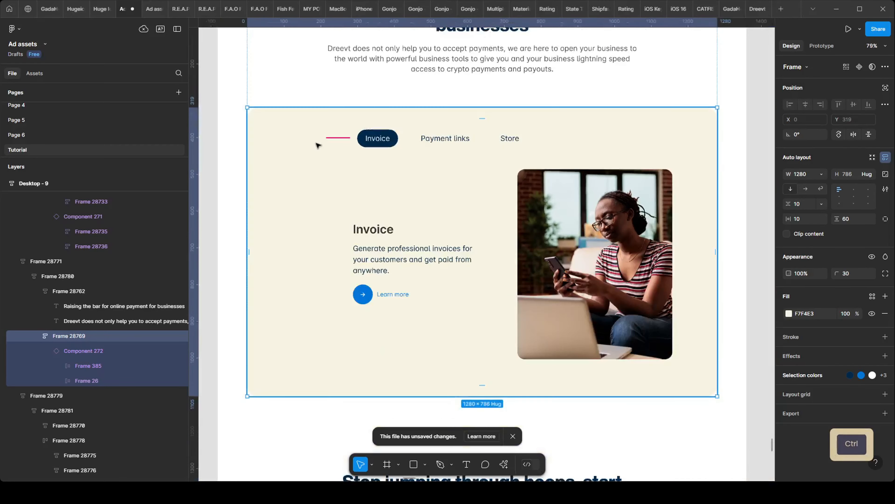
{"action": "scroll", "coordinate": [324, 161], "scroll_direction": "down", "scroll_amount": 3}
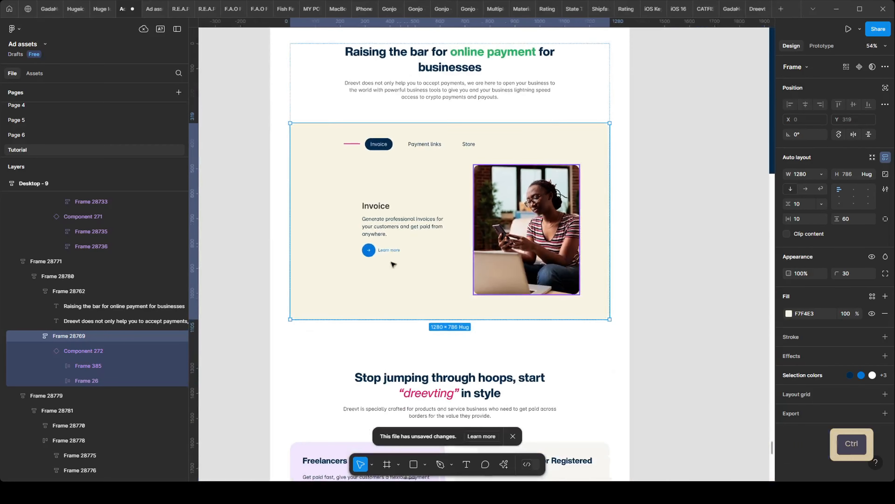
Replace the website page's section under "Raising the bar for online payment for businesses" with a copy of the feature section's Invoice variant
{"action": "scroll", "coordinate": [388, 212], "scroll_direction": "left", "scroll_amount": 5}
{"action": "scroll", "coordinate": [470, 279], "scroll_direction": "left", "scroll_amount": 5}
{"action": "scroll", "coordinate": [470, 280], "scroll_direction": "down", "scroll_amount": 3}
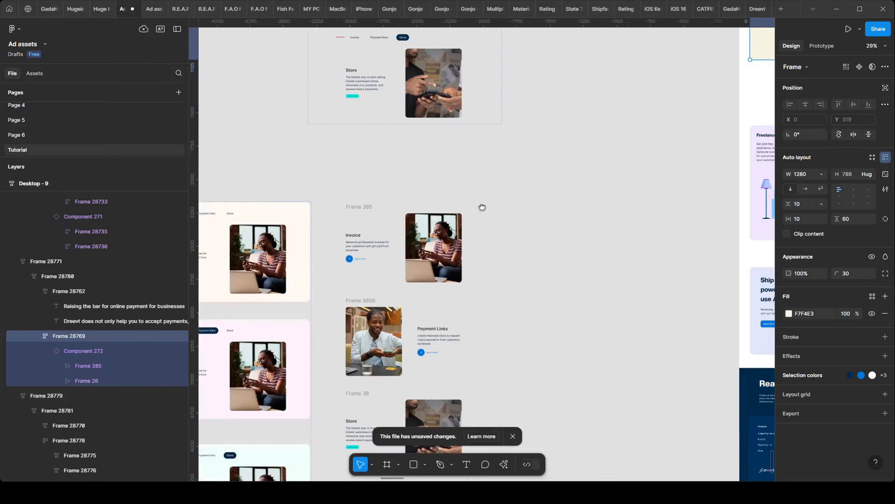
{"action": "left_click", "coordinate": [324, 231]}
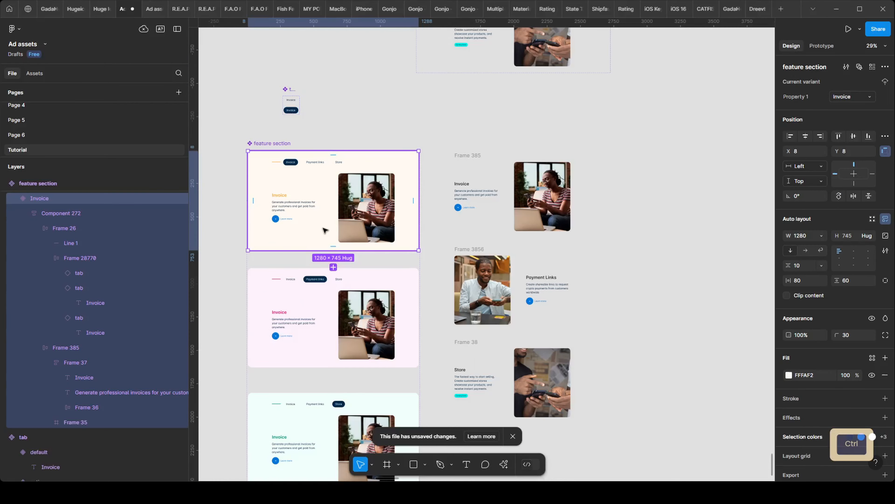
{"action": "scroll", "coordinate": [564, 230], "scroll_direction": "right", "scroll_amount": 5}
{"action": "scroll", "coordinate": [505, 266], "scroll_direction": "up", "scroll_amount": 3}
{"action": "scroll", "coordinate": [504, 266], "scroll_direction": "down", "scroll_amount": 5}
{"action": "scroll", "coordinate": [505, 266], "scroll_direction": "left", "scroll_amount": 8}
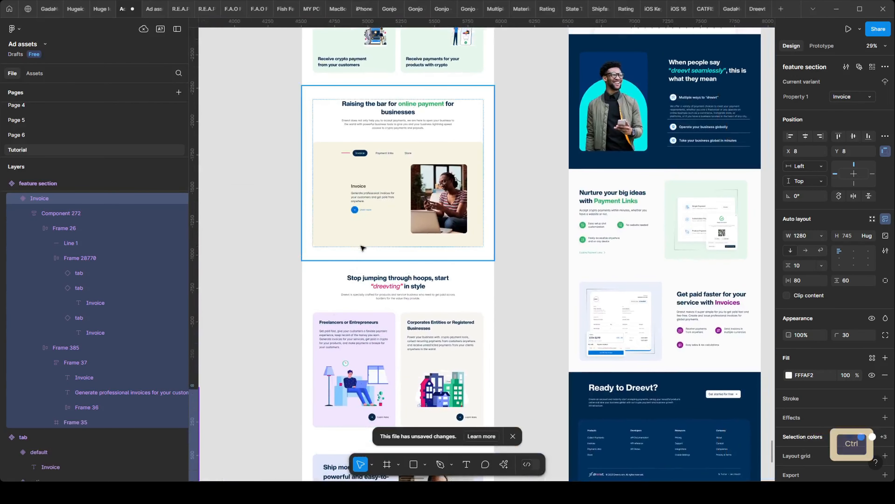
{"action": "left_click", "coordinate": [363, 243], "text": "ctrl"}
{"action": "key", "text": "ctrl+shift+r"}
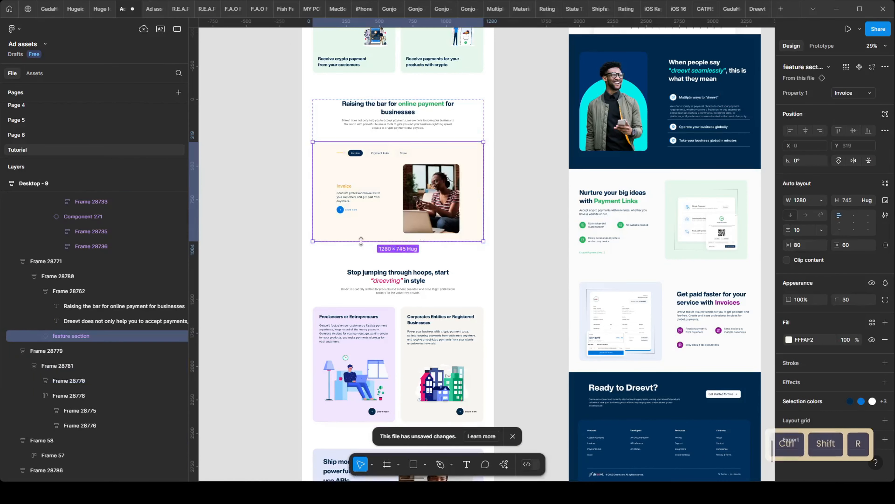
Test switching between the Invoice, Payment links and Store tabs of the new section in the prototype preview
{"action": "scroll", "coordinate": [373, 196], "scroll_direction": "up", "scroll_amount": 2}
{"action": "left_click", "coordinate": [559, 183]}
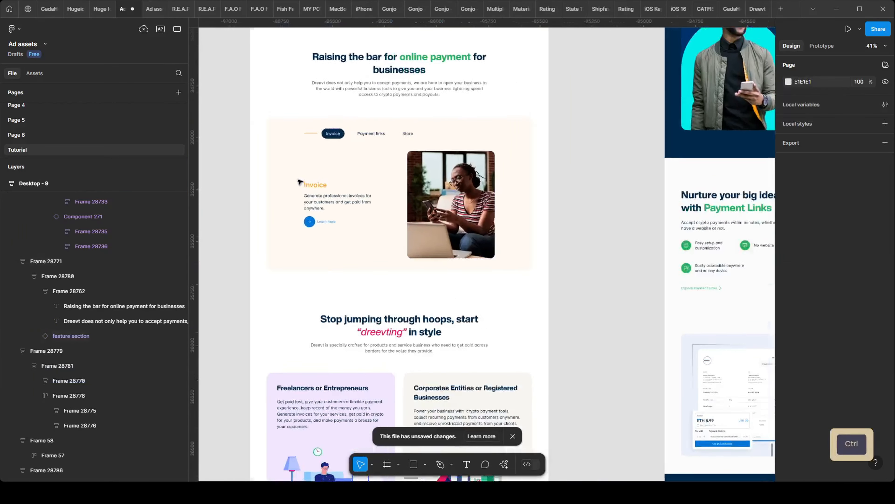
{"action": "scroll", "coordinate": [354, 194], "scroll_direction": "up", "scroll_amount": 3}
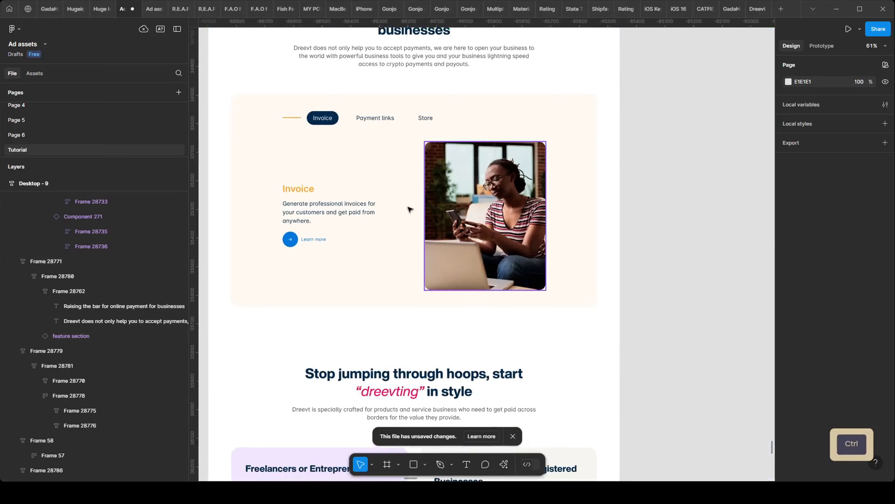
{"action": "scroll", "coordinate": [409, 208], "scroll_direction": "down", "scroll_amount": 1}
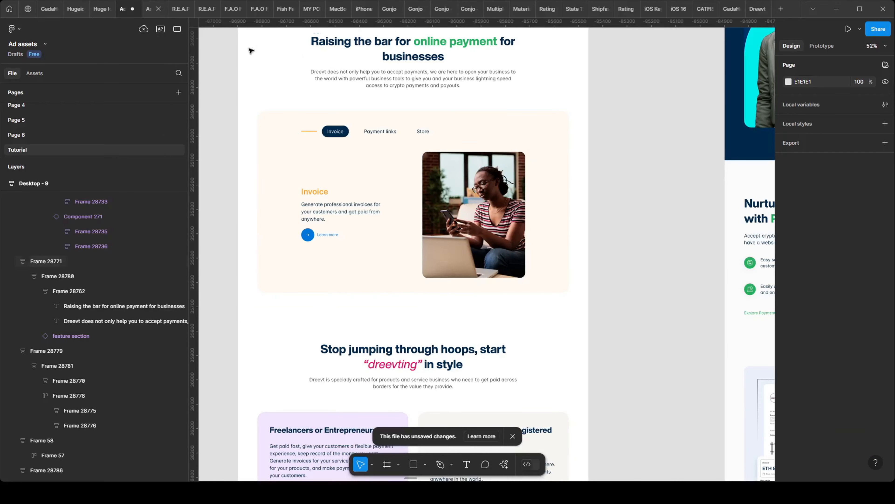
{"action": "left_click", "coordinate": [146, 9]}
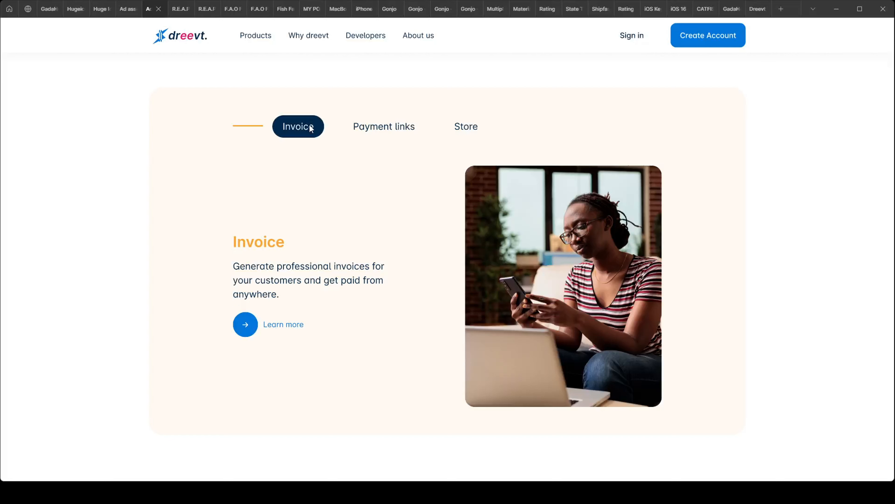
{"action": "left_click", "coordinate": [374, 132]}
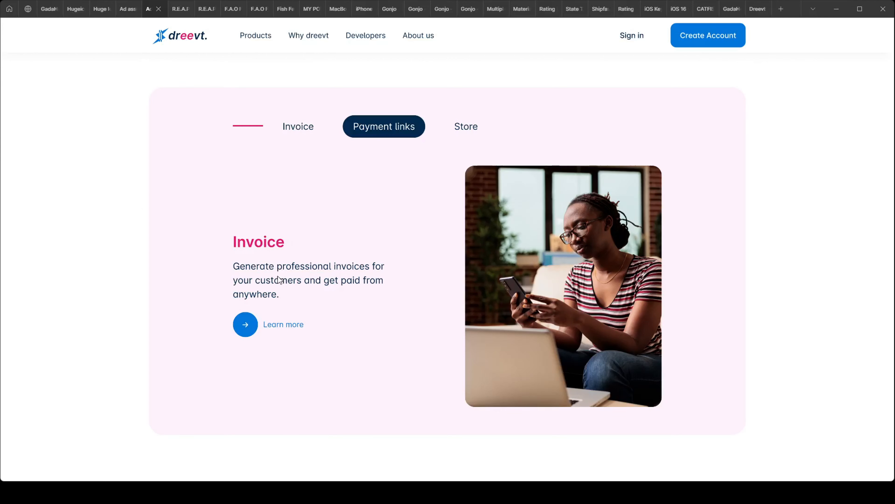
{"action": "left_click", "coordinate": [471, 131]}
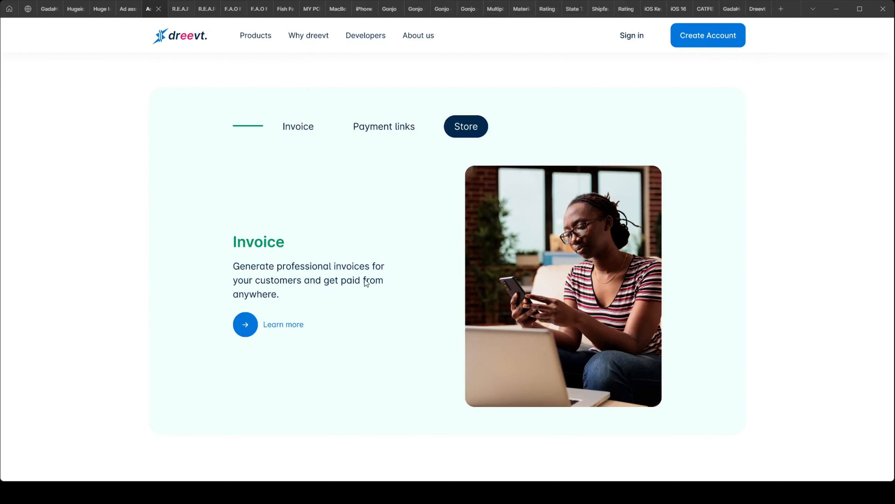
{"action": "left_click", "coordinate": [384, 133]}
{"action": "left_click", "coordinate": [306, 131]}
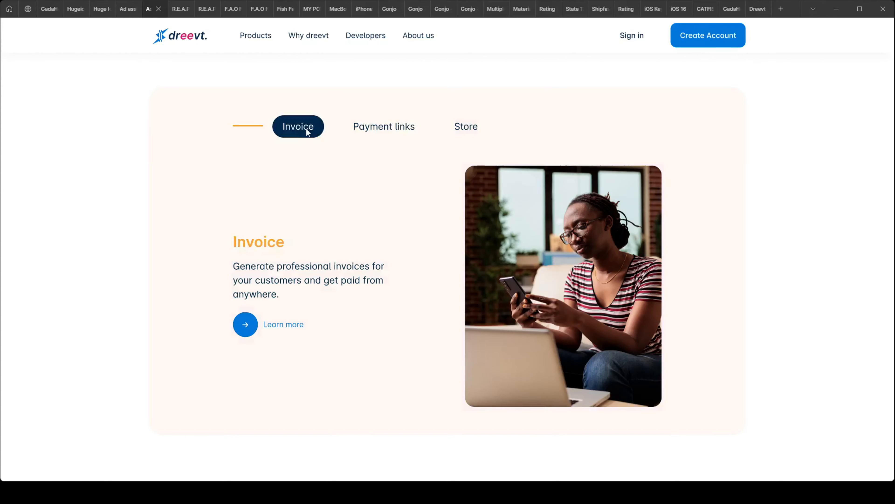
Return to the Ad assets design file and replace the Payment links variant's heading with "Payment Links", copied from the reference frame
{"action": "left_click", "coordinate": [134, 10]}
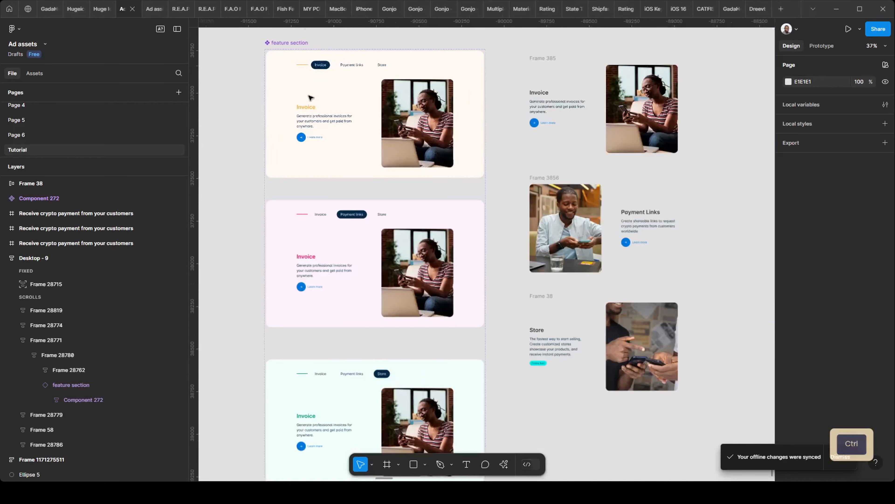
{"action": "scroll", "coordinate": [484, 290], "scroll_direction": "up", "scroll_amount": 5}
{"action": "scroll", "coordinate": [484, 290], "scroll_direction": "down", "scroll_amount": 3}
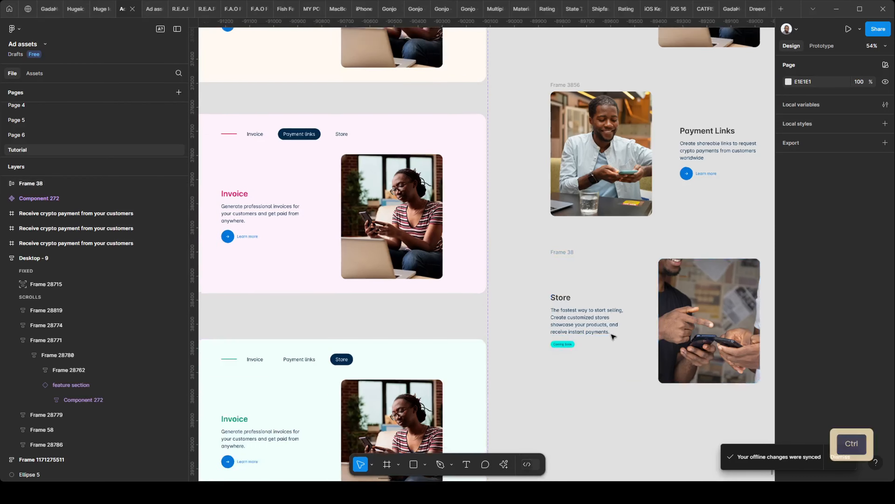
{"action": "scroll", "coordinate": [612, 336], "scroll_direction": "down", "scroll_amount": 3}
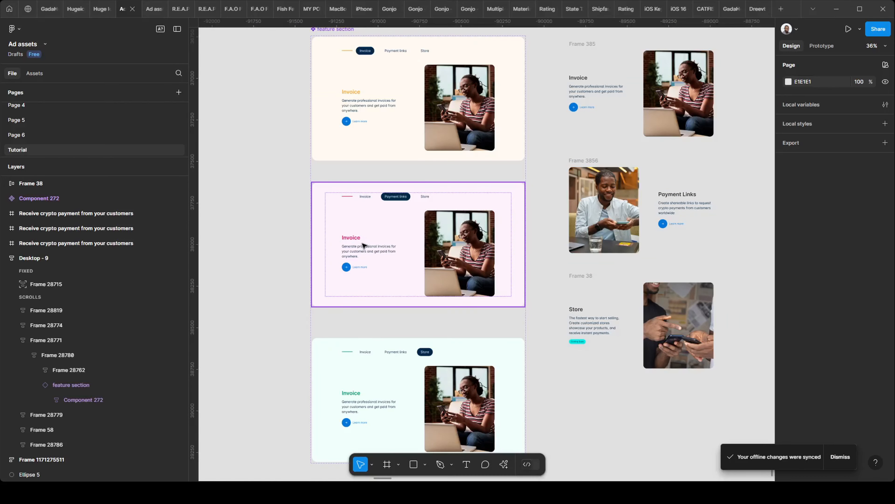
{"action": "scroll", "coordinate": [362, 296], "scroll_direction": "up", "scroll_amount": 2}
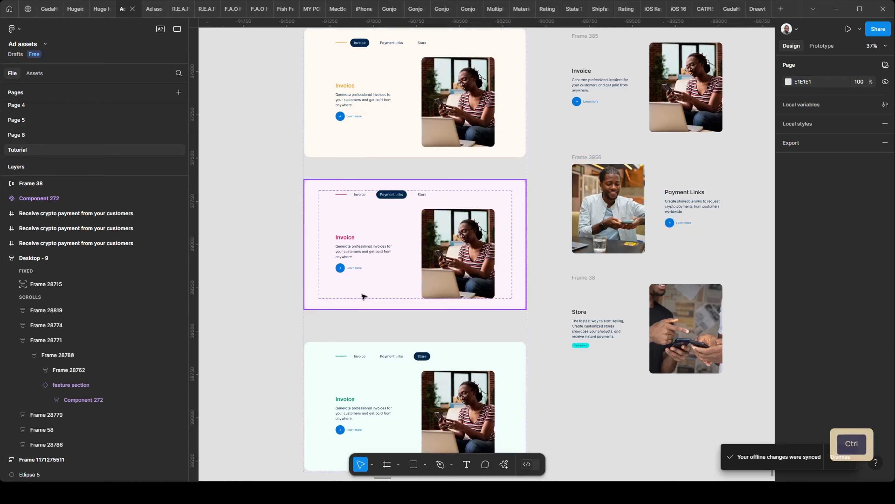
{"action": "left_click_drag", "start_coordinate": [663, 255], "coordinate": [554, 213]}
{"action": "scroll", "coordinate": [563, 148], "scroll_direction": "up", "scroll_amount": 3}
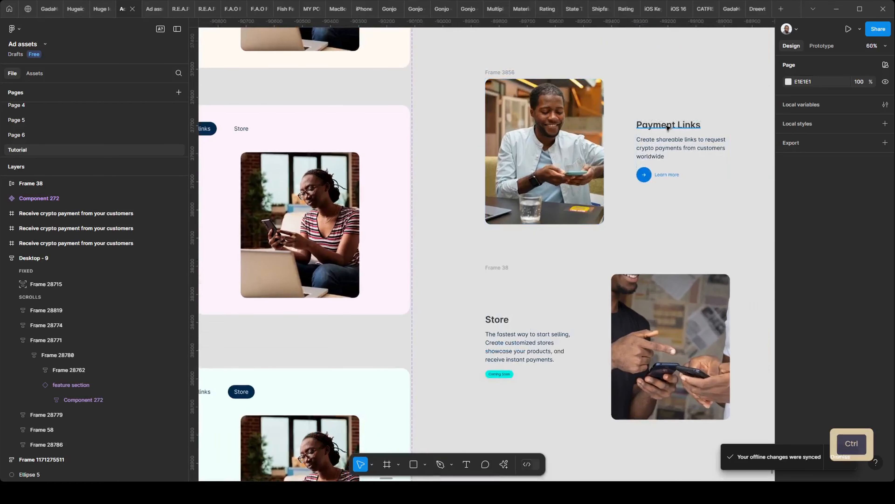
{"action": "left_click", "coordinate": [668, 128], "text": "ctrl"}
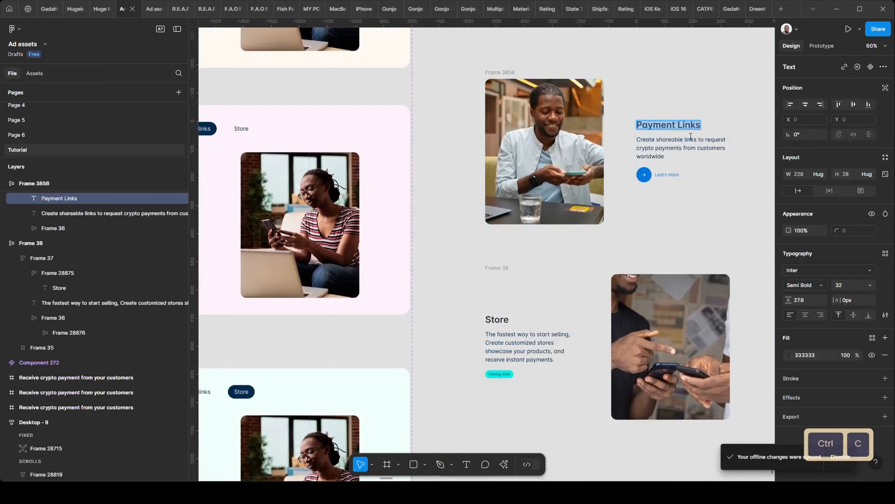
{"action": "scroll", "coordinate": [749, 196], "scroll_direction": "down", "scroll_amount": 2}
{"action": "scroll", "coordinate": [414, 196], "scroll_direction": "up", "scroll_amount": 8}
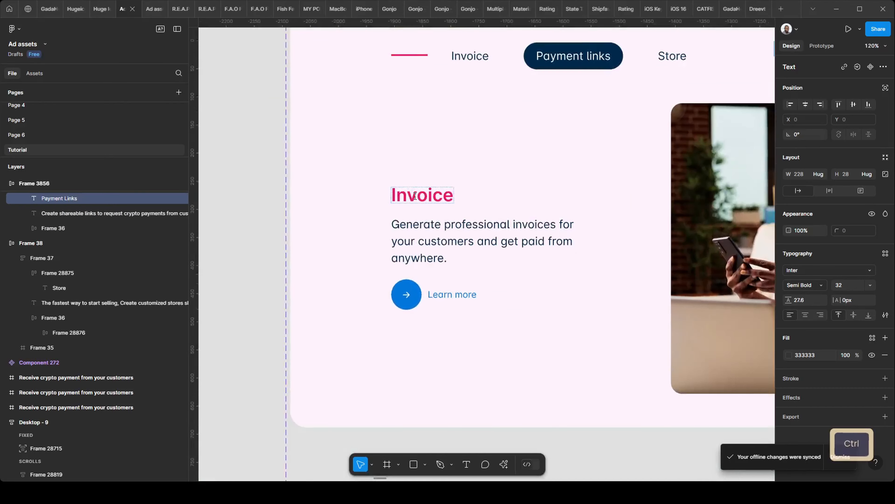
{"action": "key", "text": "ctrl+a"}
{"action": "type", "text": "Payment Links"}
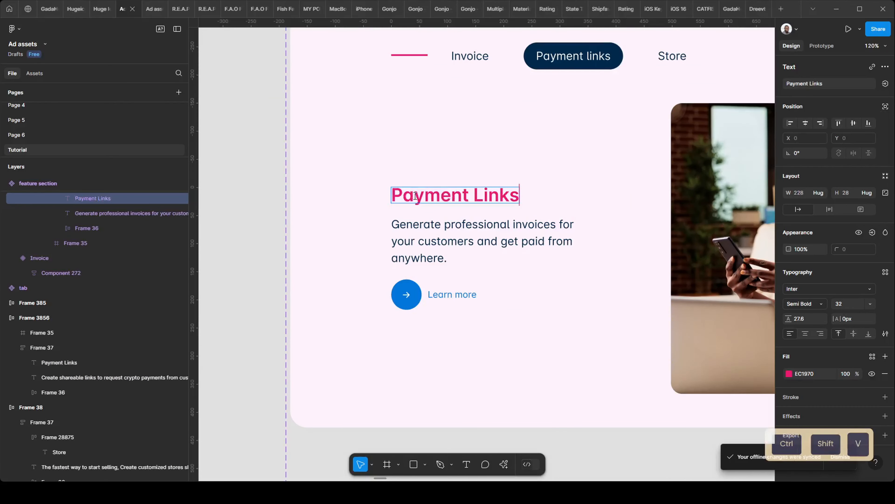
{"action": "scroll", "coordinate": [395, 197], "scroll_direction": "down", "scroll_amount": 3}
{"action": "scroll", "coordinate": [396, 197], "scroll_direction": "down", "scroll_amount": 2}
{"action": "scroll", "coordinate": [279, 194], "scroll_direction": "down", "scroll_amount": 2}
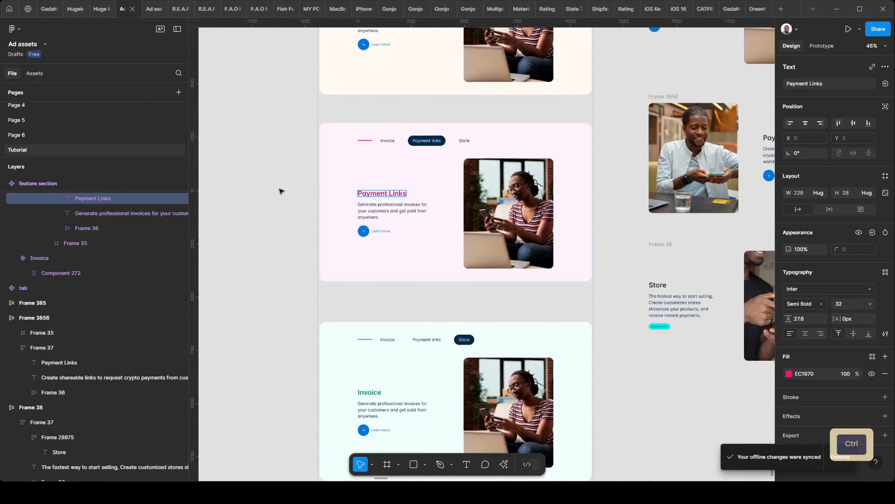
{"action": "left_click", "coordinate": [274, 200]}
Replace the Payment links variant's description with the reference text "Create shareable links to request crypto payments from customers worldwide"
{"action": "scroll", "coordinate": [564, 198], "scroll_direction": "right", "scroll_amount": 5}
{"action": "scroll", "coordinate": [537, 162], "scroll_direction": "up", "scroll_amount": 2}
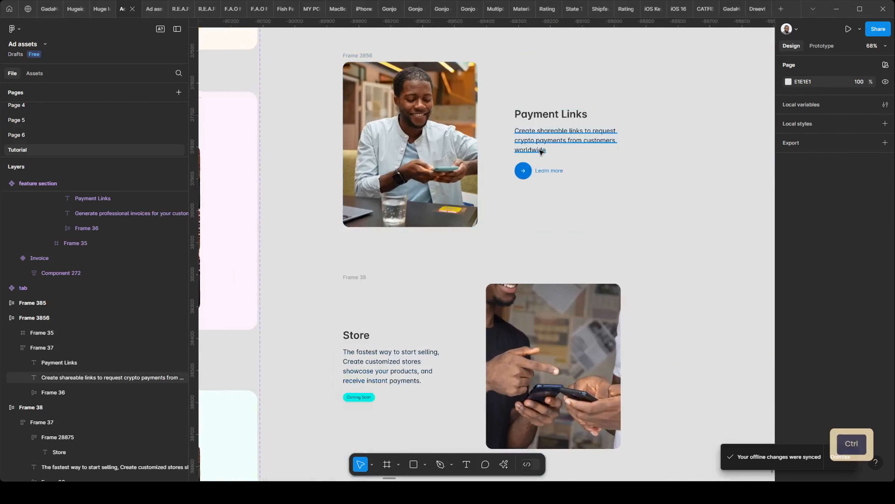
{"action": "left_click", "coordinate": [543, 148], "text": "ctrl"}
{"action": "key", "text": "ctrl+c"}
{"action": "scroll", "coordinate": [472, 230], "scroll_direction": "down", "scroll_amount": 2}
{"action": "left_click_drag", "start_coordinate": [472, 230], "coordinate": [689, 48]}
{"action": "double_click", "coordinate": [349, 44]}
{"action": "key", "text": "ctrl+v"}
{"action": "left_click", "coordinate": [246, 224]}
{"action": "left_click", "coordinate": [246, 224]}
Copy the photo frame of the man holding a phone from the Payment Links reference frame
{"action": "left_click_drag", "start_coordinate": [660, 180], "coordinate": [586, 200]}
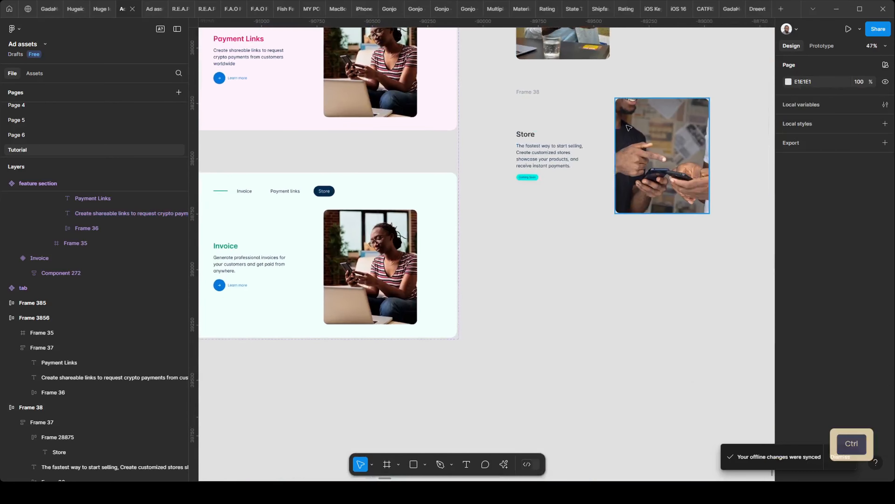
{"action": "left_click", "coordinate": [640, 140], "text": "ctrl"}
{"action": "scroll", "coordinate": [565, 134], "scroll_direction": "up", "scroll_amount": 3}
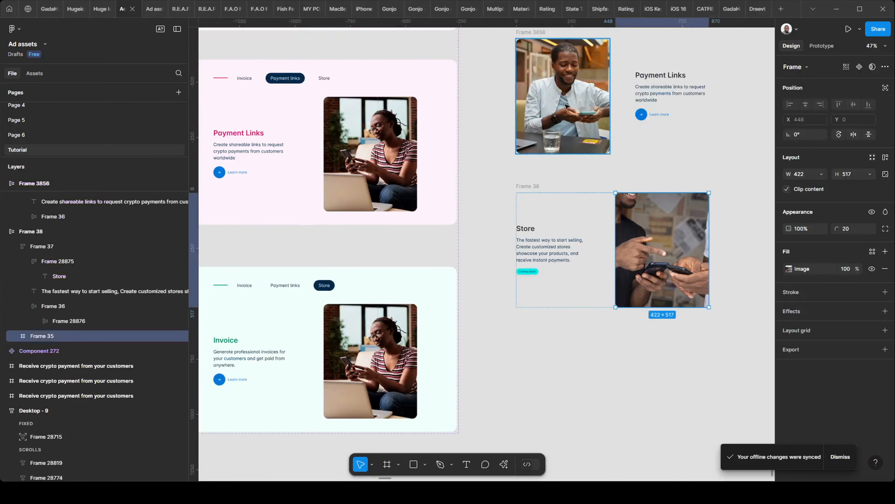
{"action": "left_click", "coordinate": [565, 114], "text": "ctrl"}
{"action": "key", "text": "ctrl+c"}
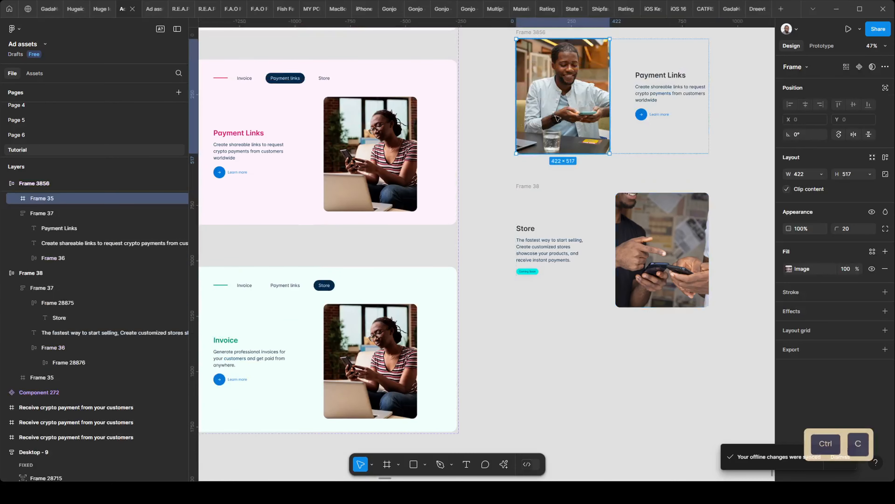